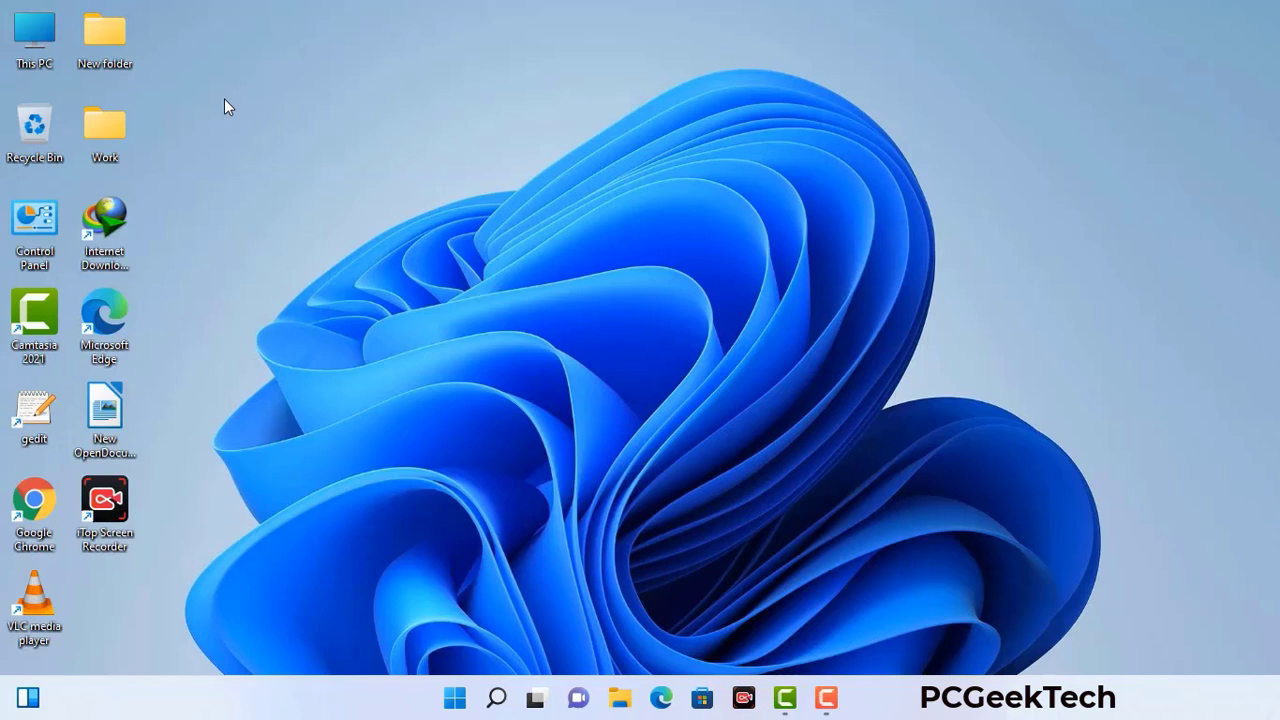
# Run msconfig from the Win+R Run dialog to open System Configuration.
pyautogui.press('super+r')
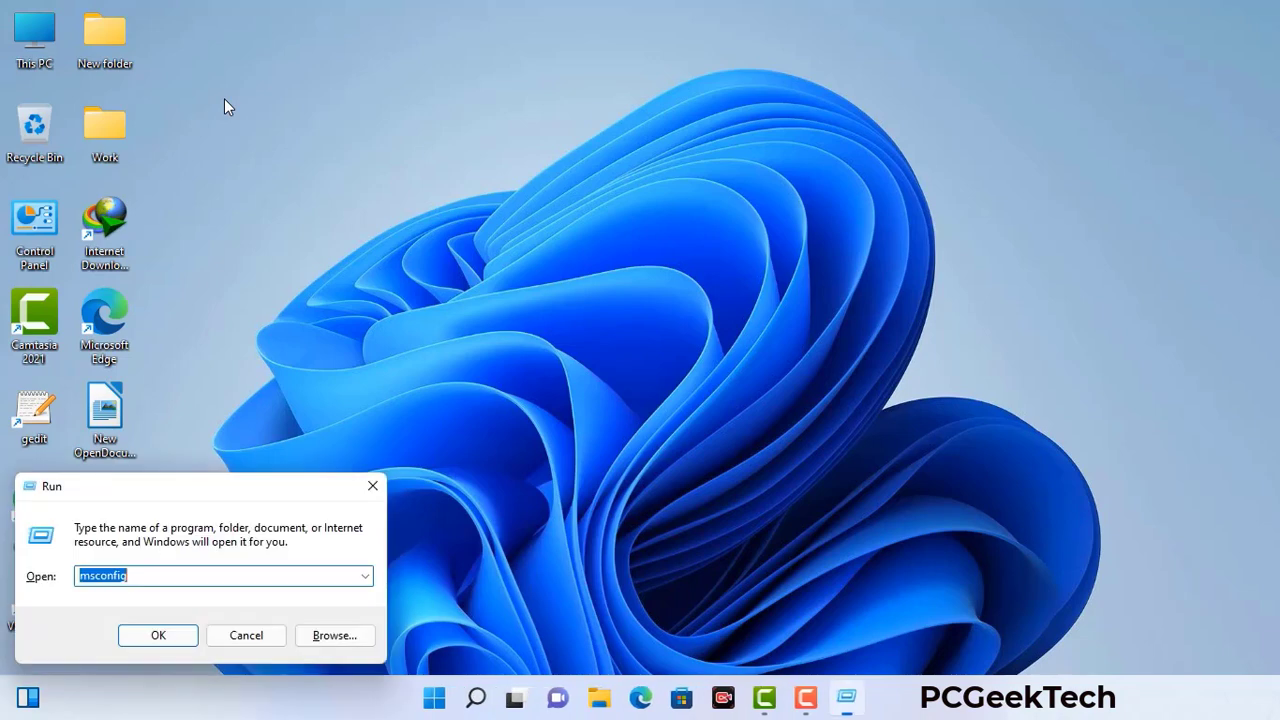
pyautogui.moveTo(214, 487); pyautogui.dragTo(562, 158)
pyautogui.click(509, 251)
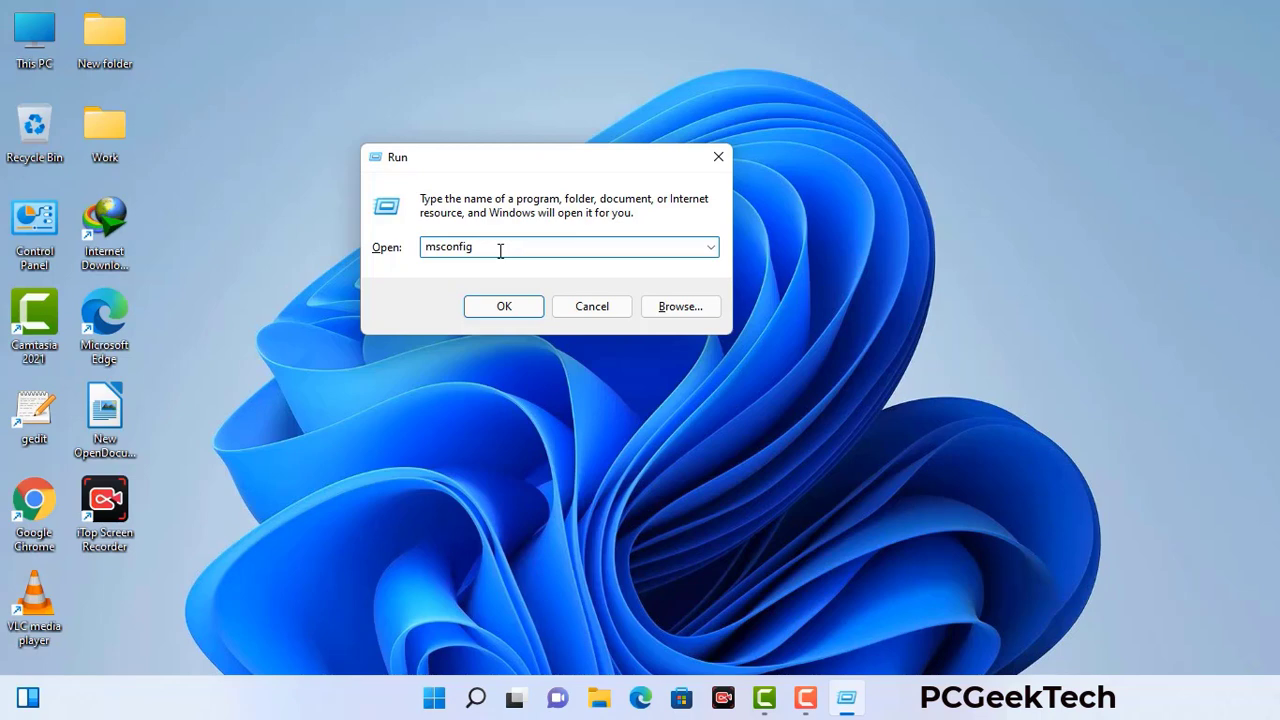
pyautogui.click(494, 312)
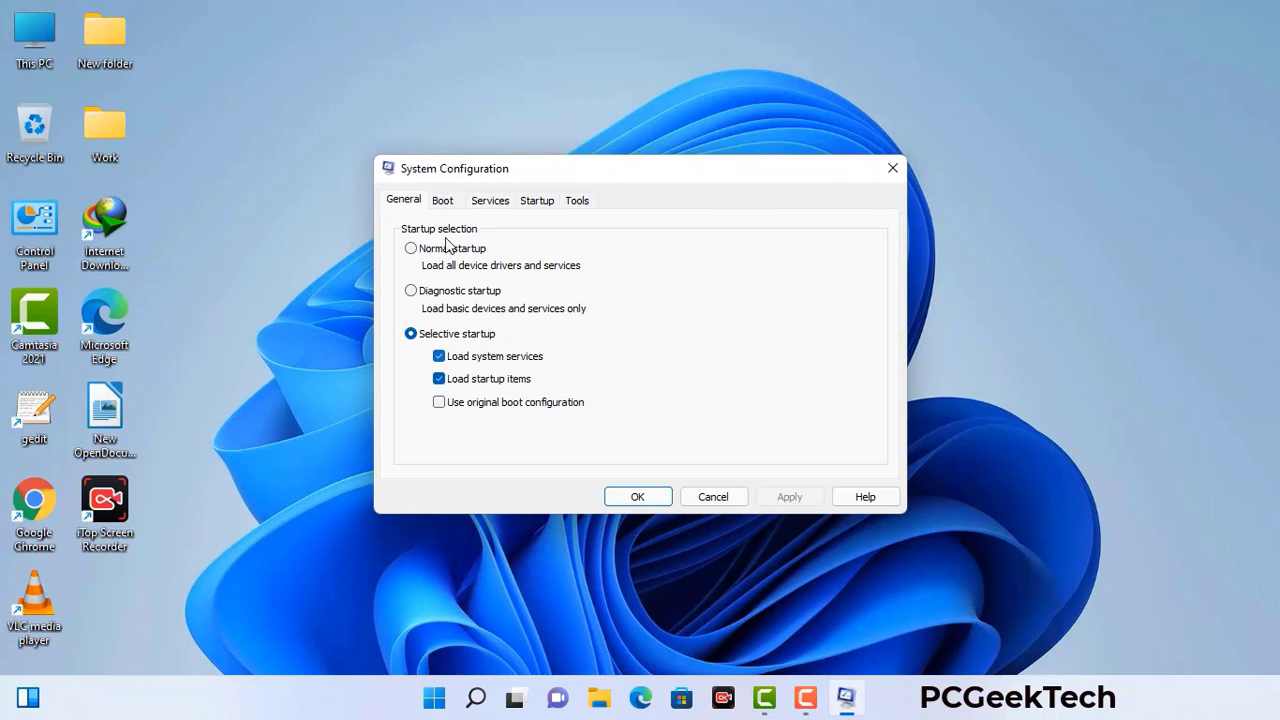
# Enable Safe boot with the Network option on the Boot tab, apply it, and restart into Safe Mode.
pyautogui.click(444, 202)
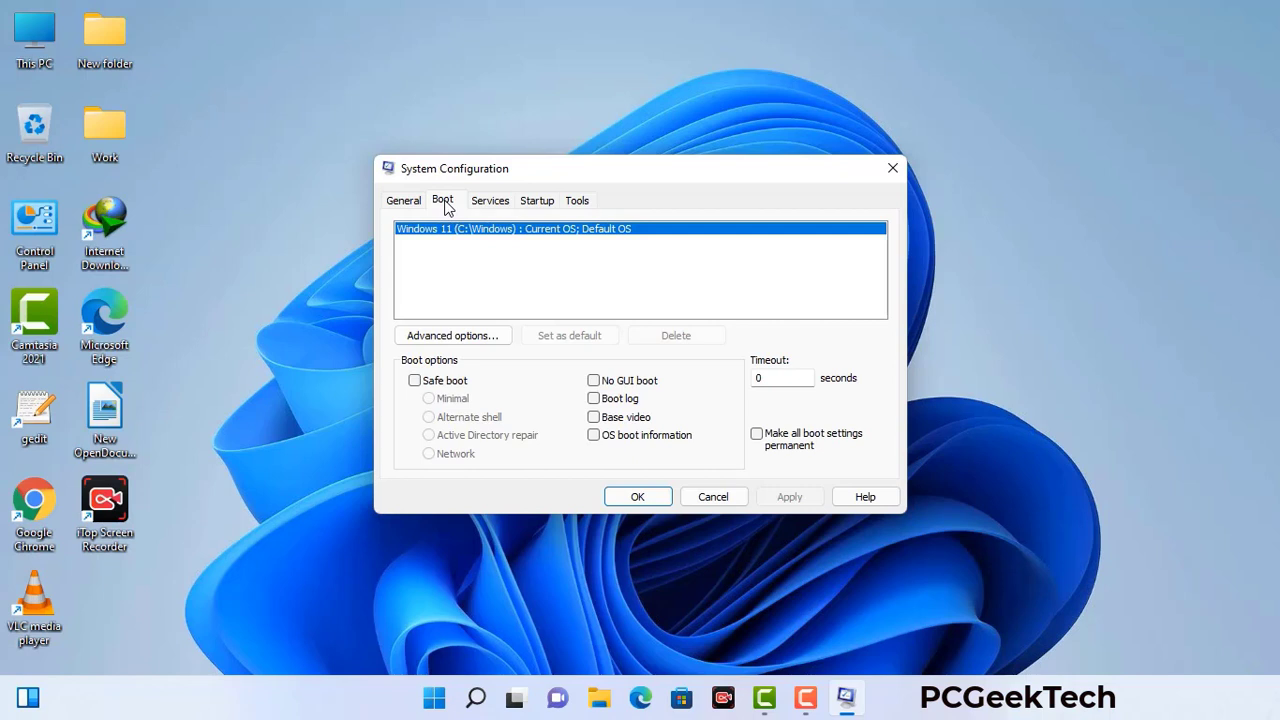
pyautogui.click(414, 381)
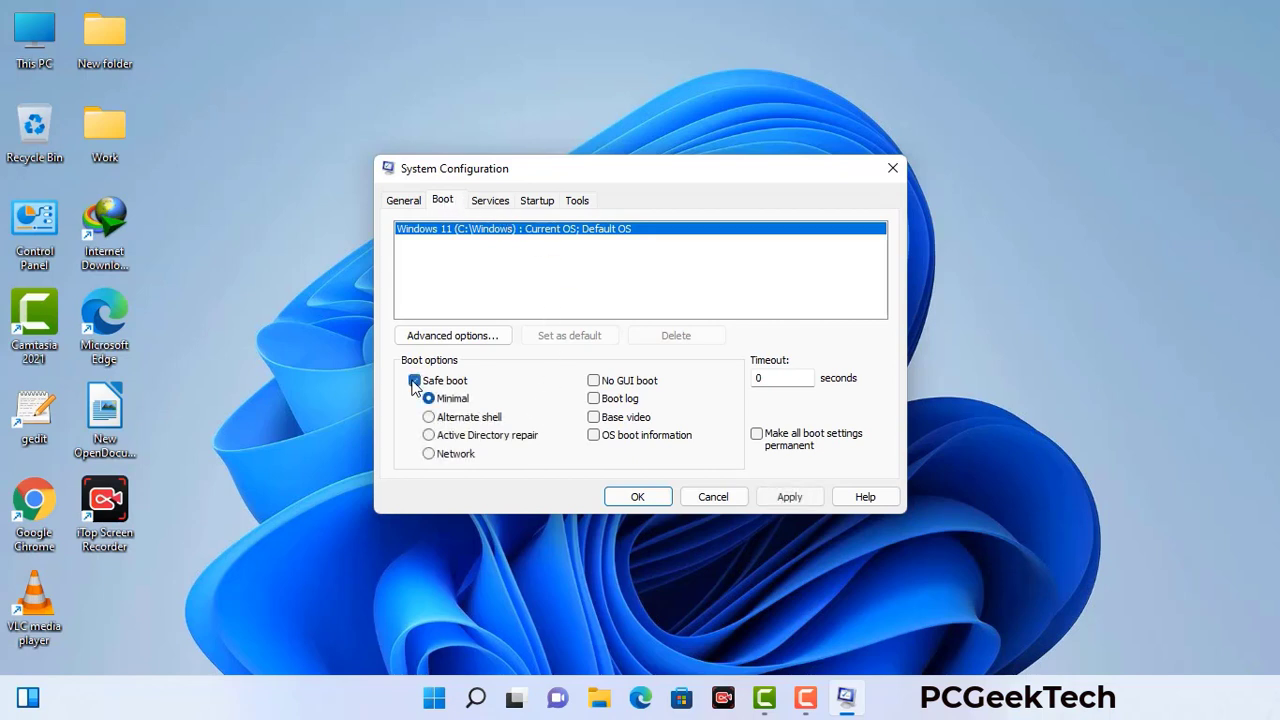
pyautogui.click(457, 459)
pyautogui.click(789, 497)
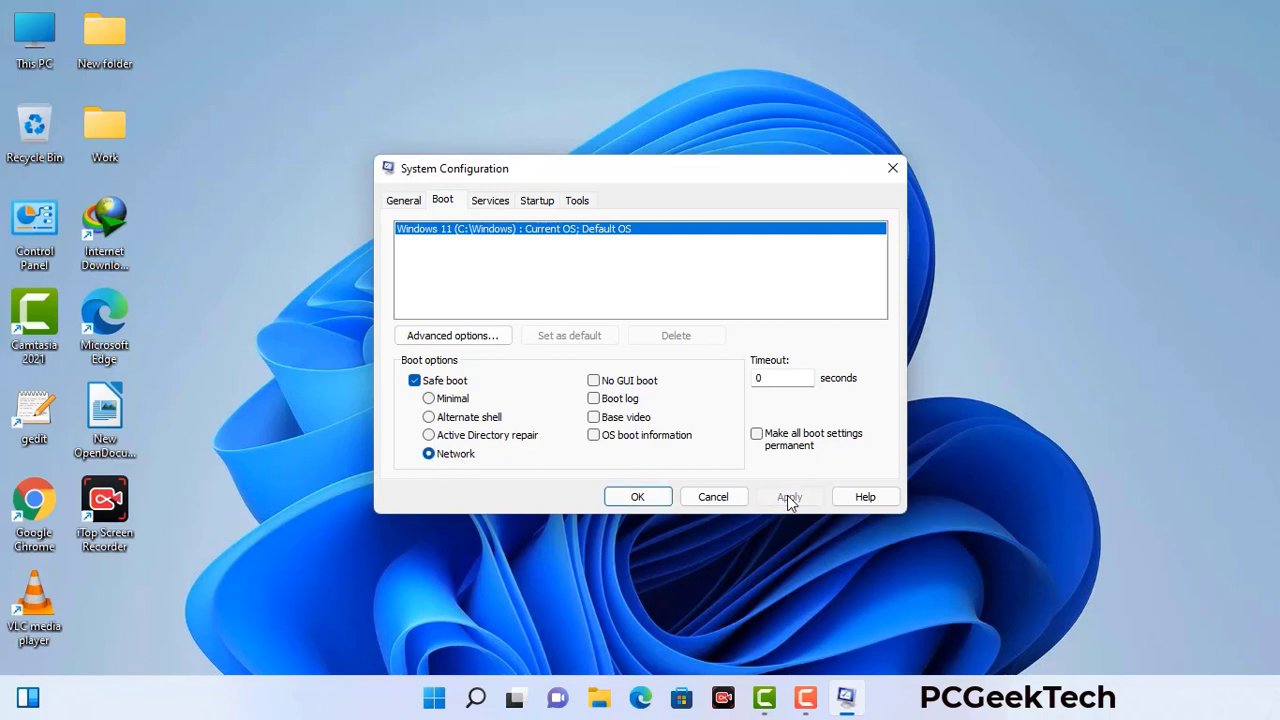
pyautogui.click(637, 497)
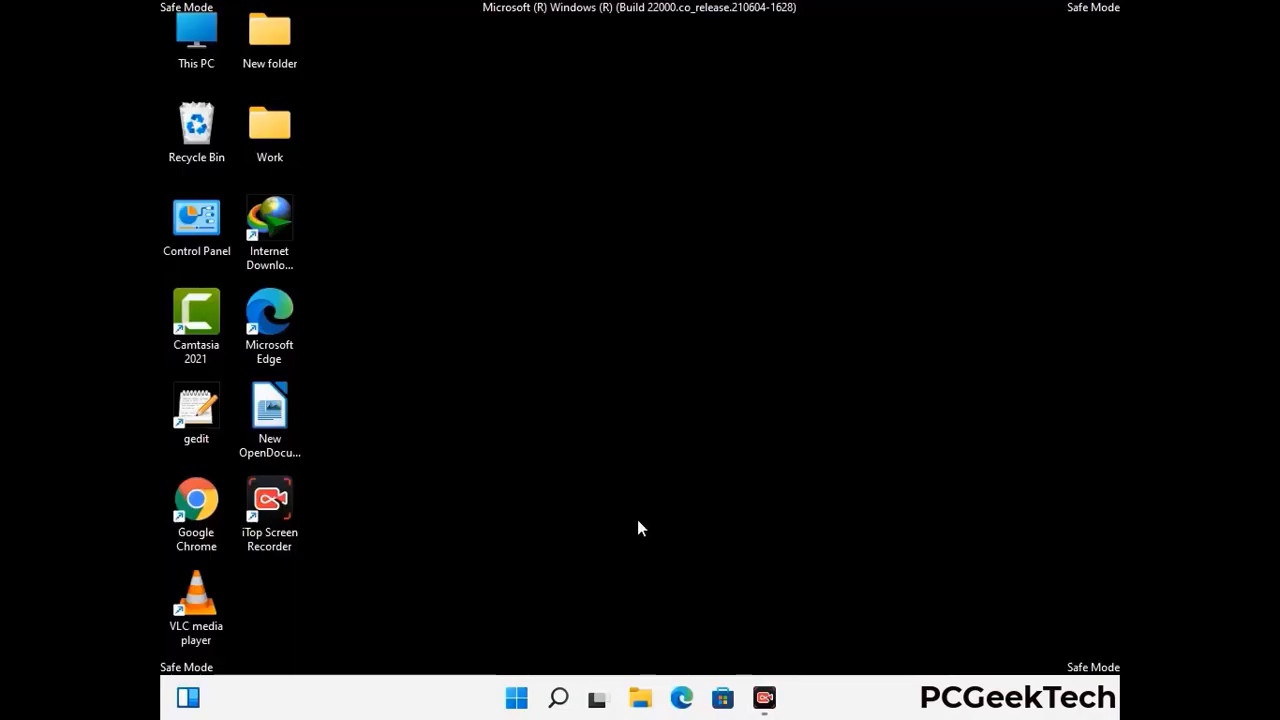
# Turn on 'Show hidden files, folders, and drives' in Control Panel's File Explorer Options and apply it.
pyautogui.doubleClick(197, 240)
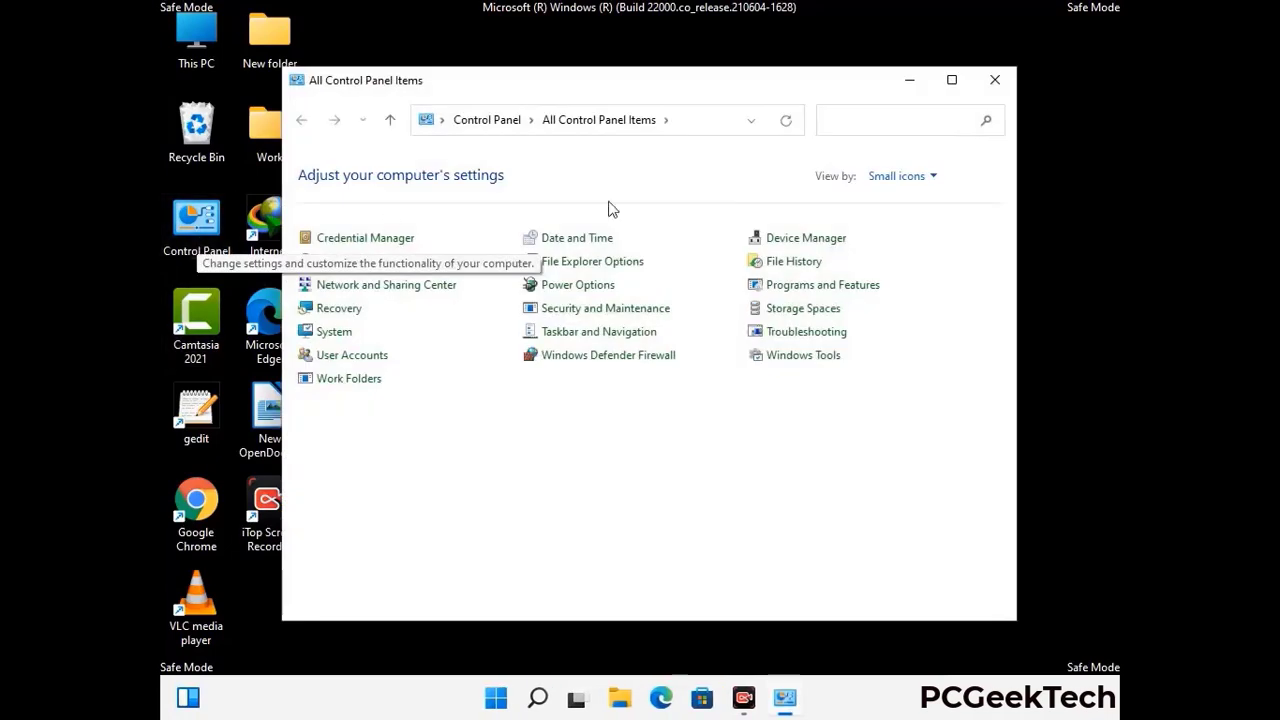
pyautogui.click(617, 266)
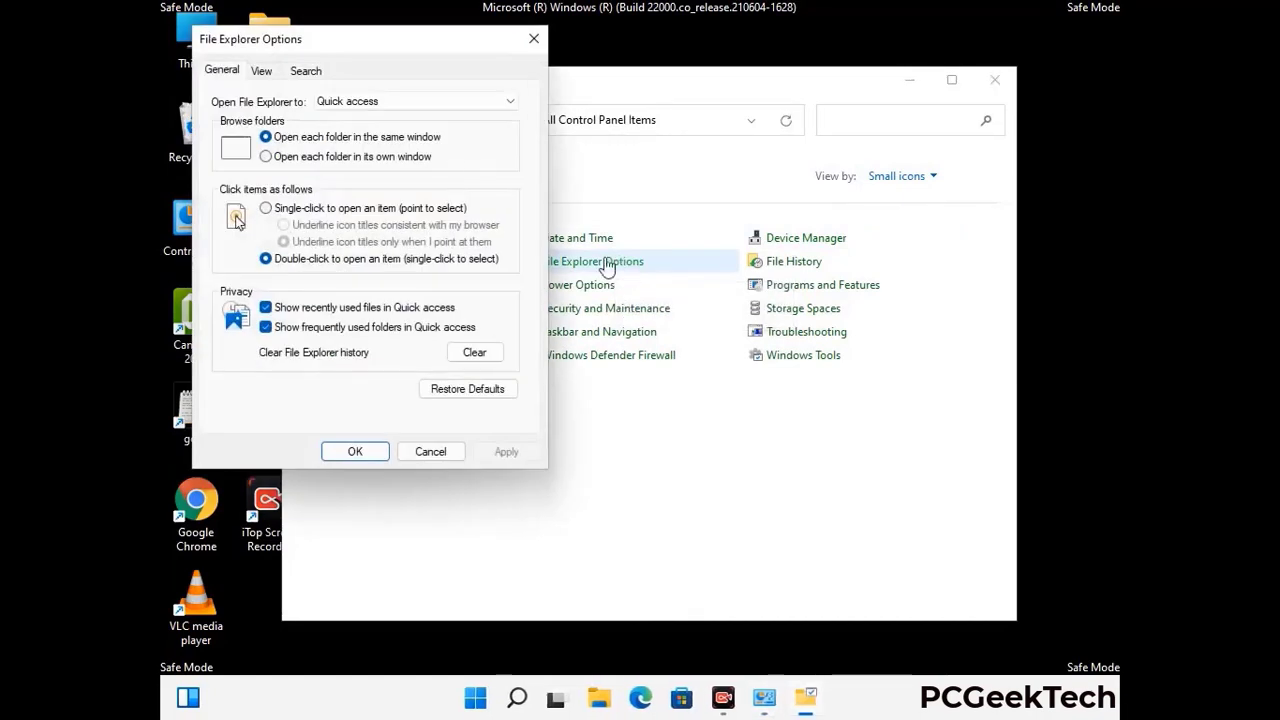
pyautogui.click(267, 72)
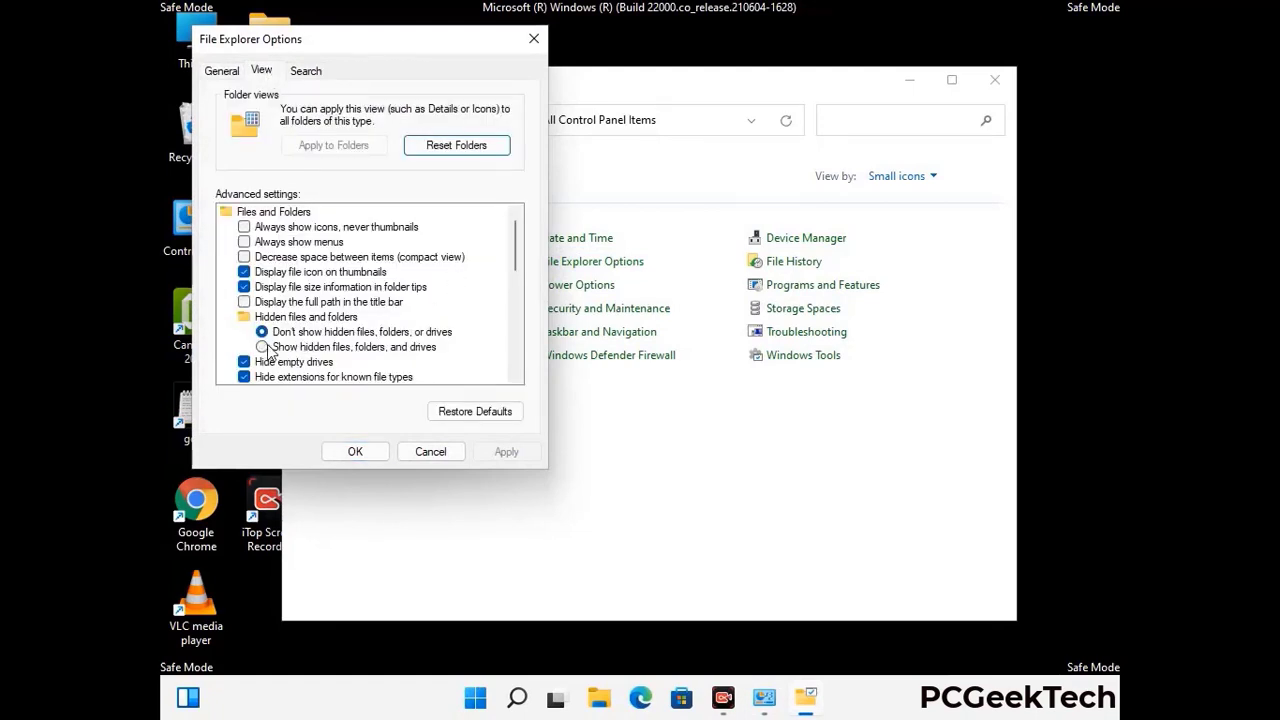
pyautogui.click(268, 348)
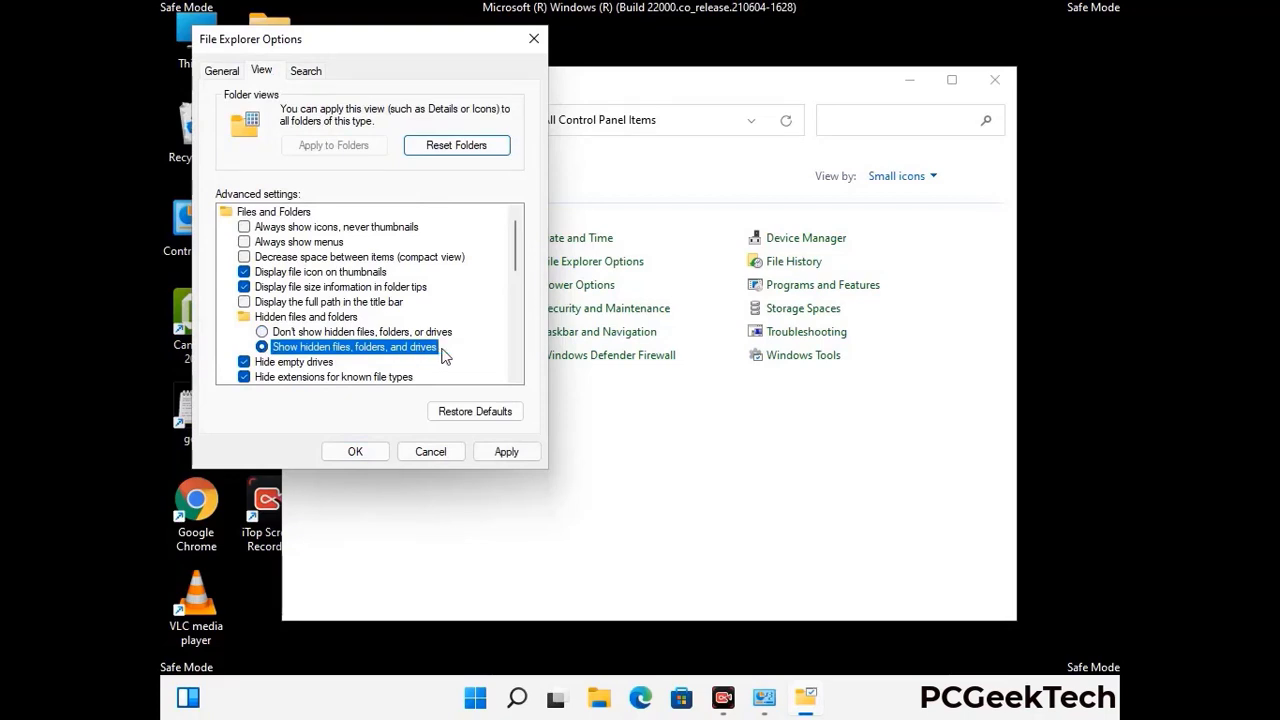
pyautogui.click(505, 452)
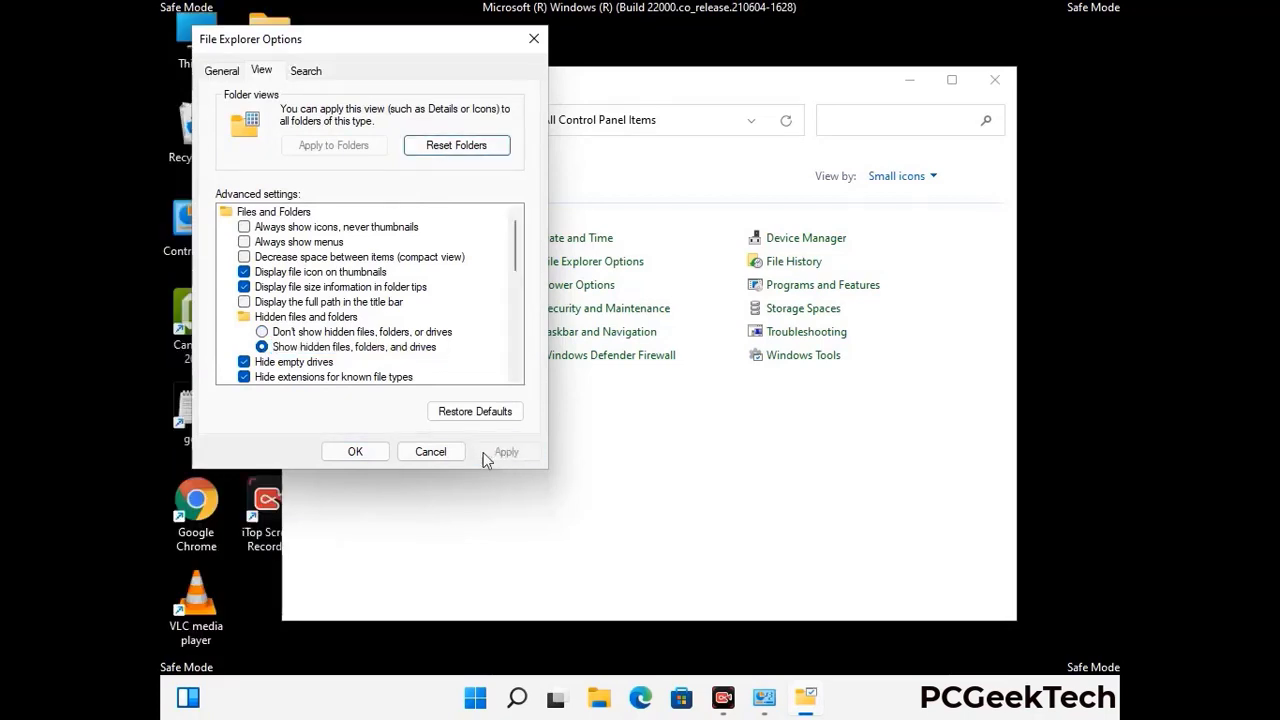
pyautogui.click(337, 454)
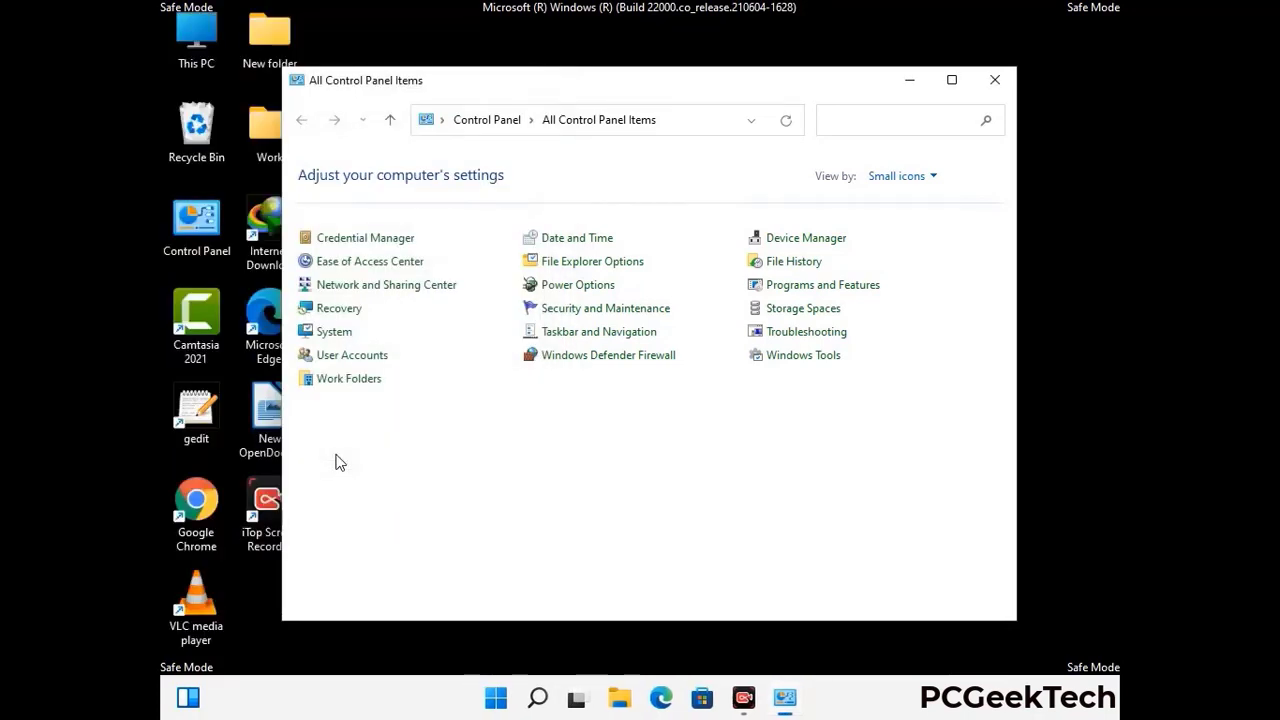
# Close Control Panel and browse from This PC into the Windows folder on Local Disk (C:).
pyautogui.click(995, 80)
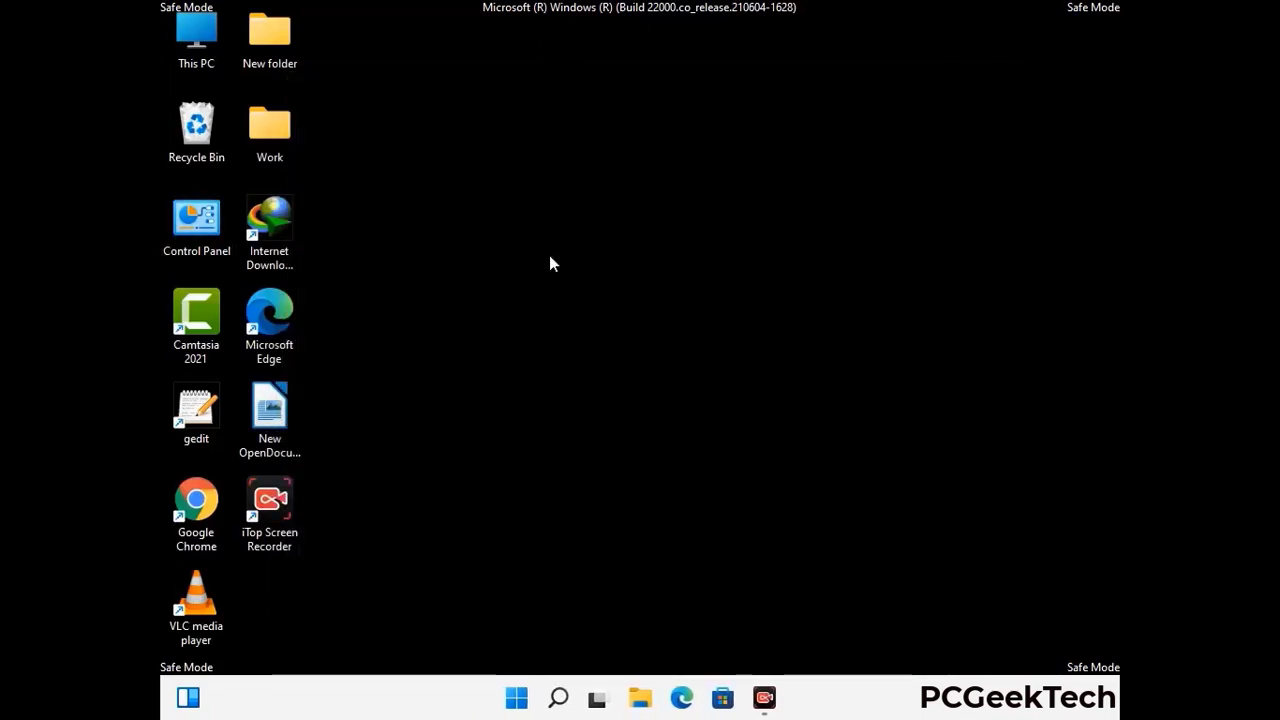
pyautogui.doubleClick(190, 62)
pyautogui.doubleClick(560, 440)
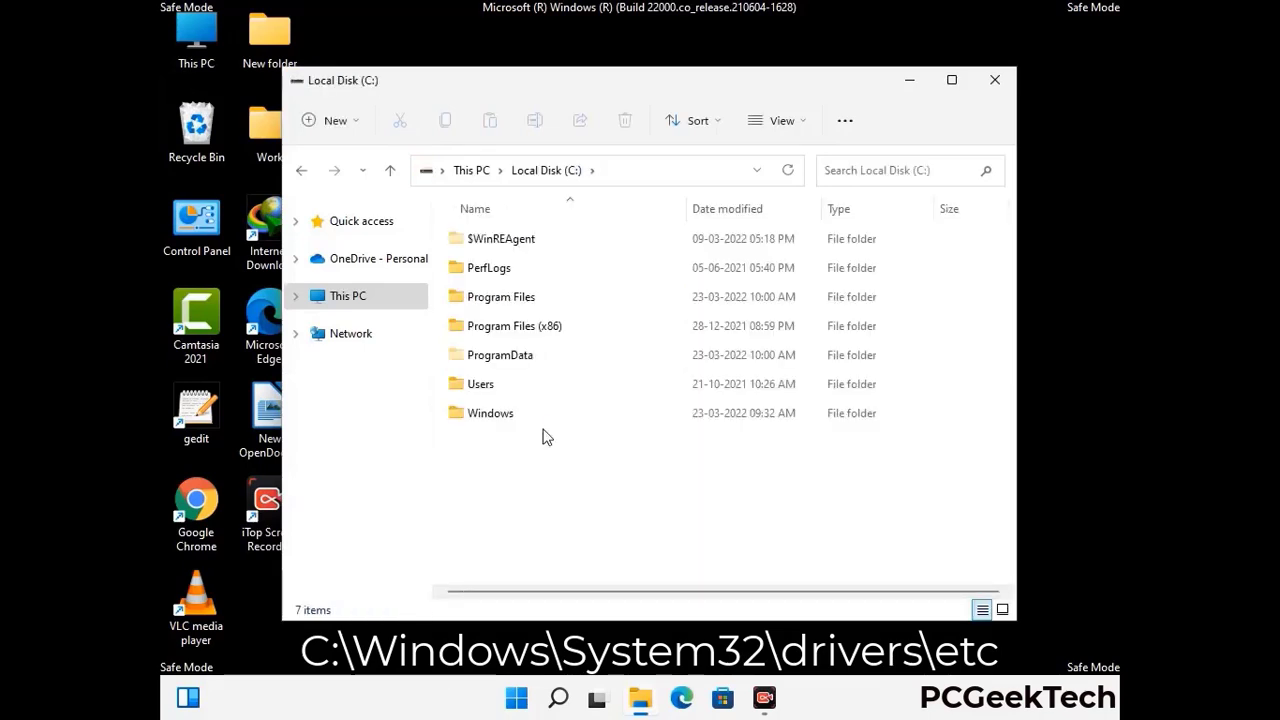
pyautogui.click(479, 419)
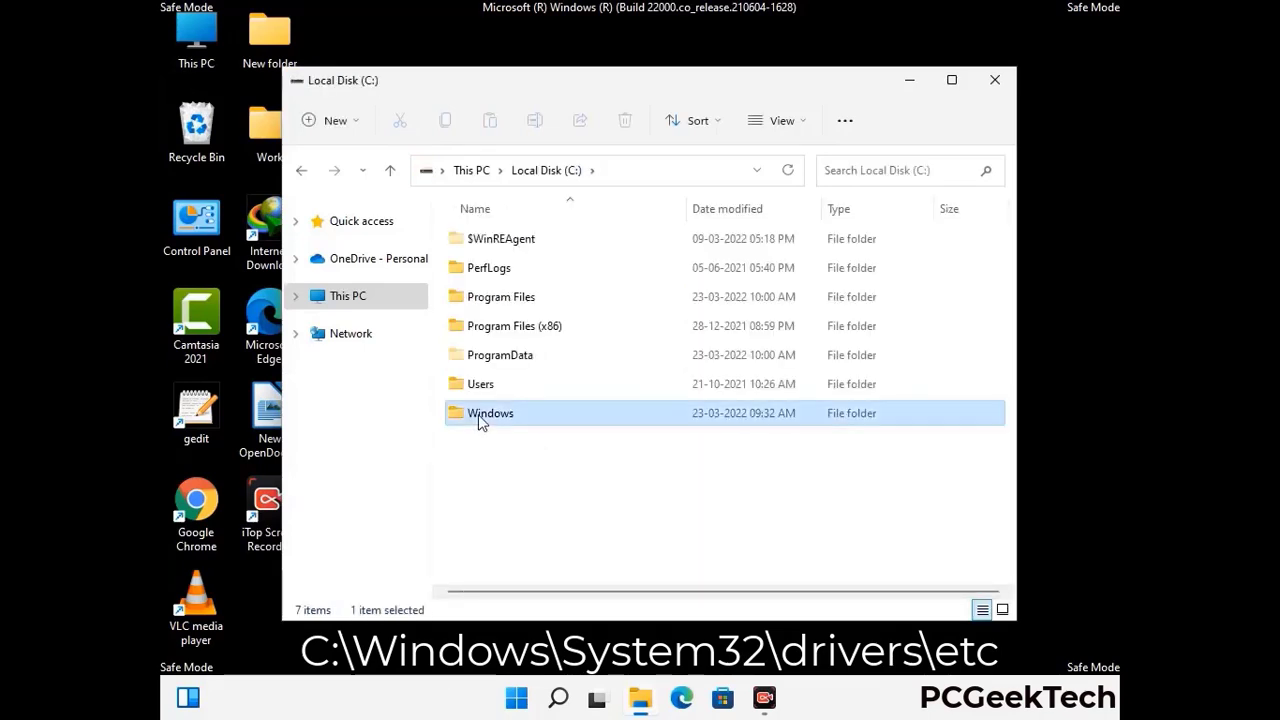
pyautogui.doubleClick(479, 421)
# Go through System32 and drivers into the etc folder and select the hosts file.
pyautogui.scroll(-5, 633, 432)
pyautogui.scroll(-15, 633, 432)
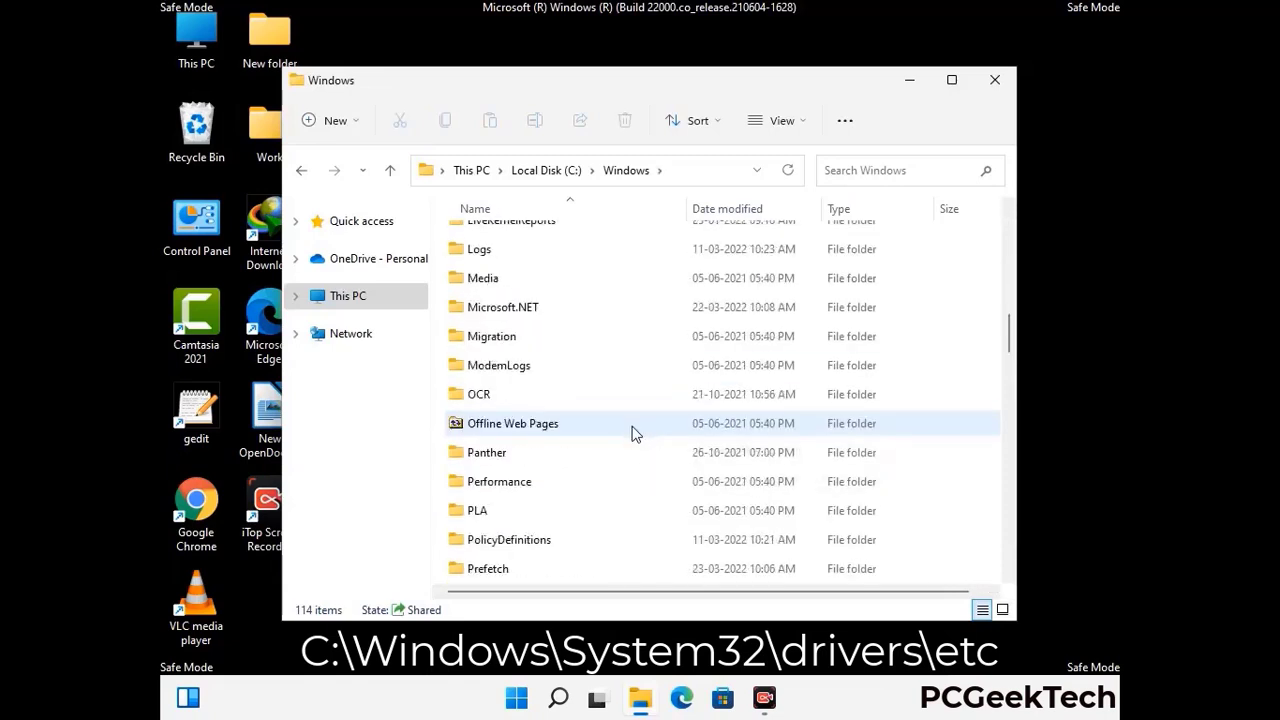
pyautogui.scroll(-2, 603, 427)
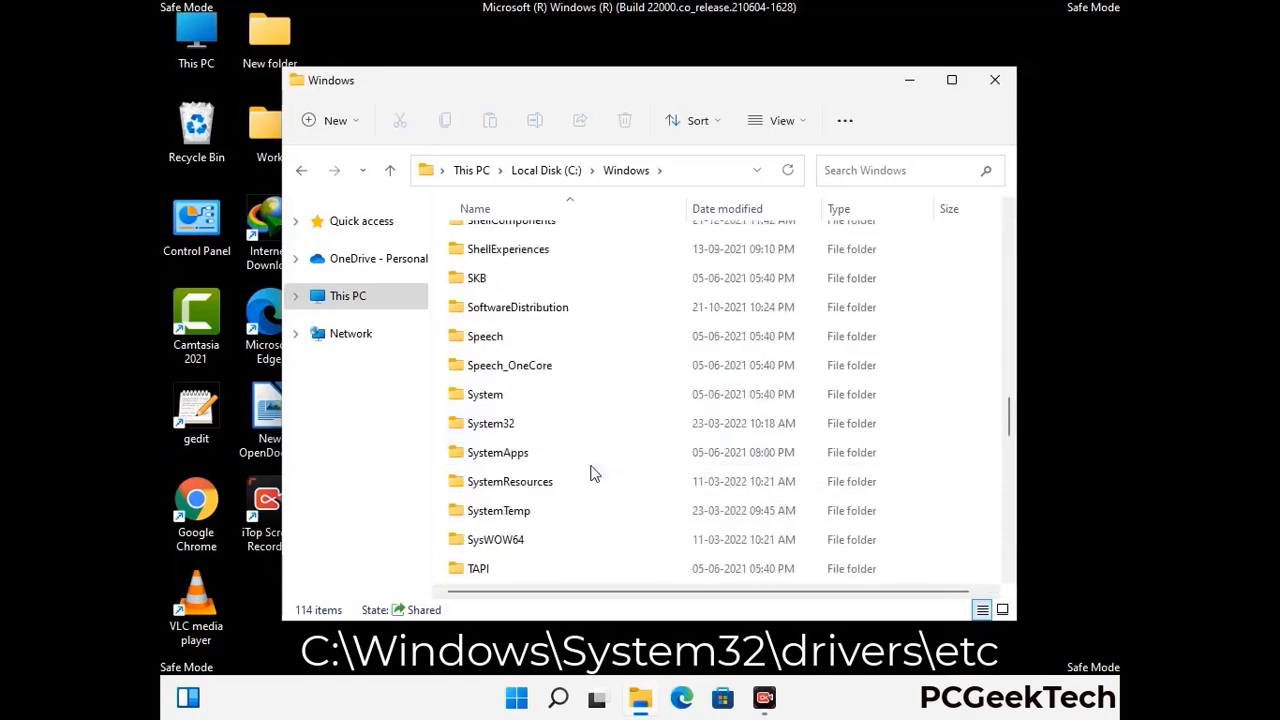
pyautogui.doubleClick(488, 424)
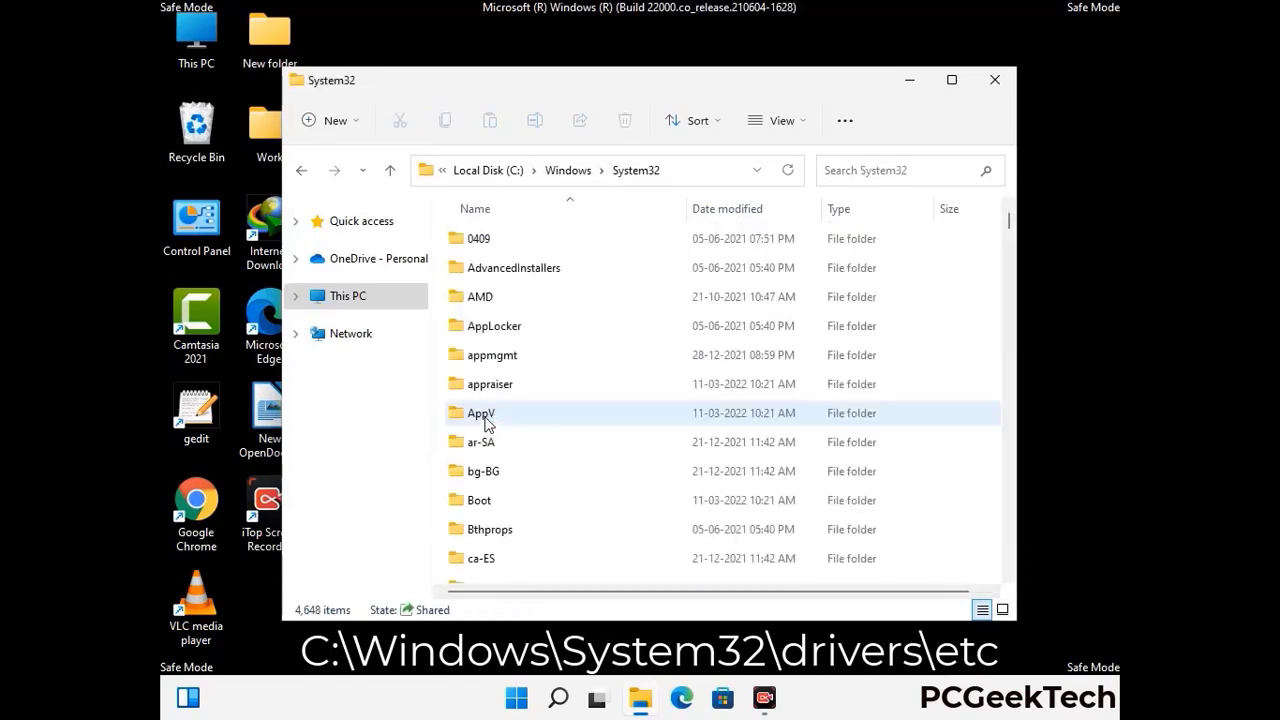
pyautogui.scroll(-5, 551, 430)
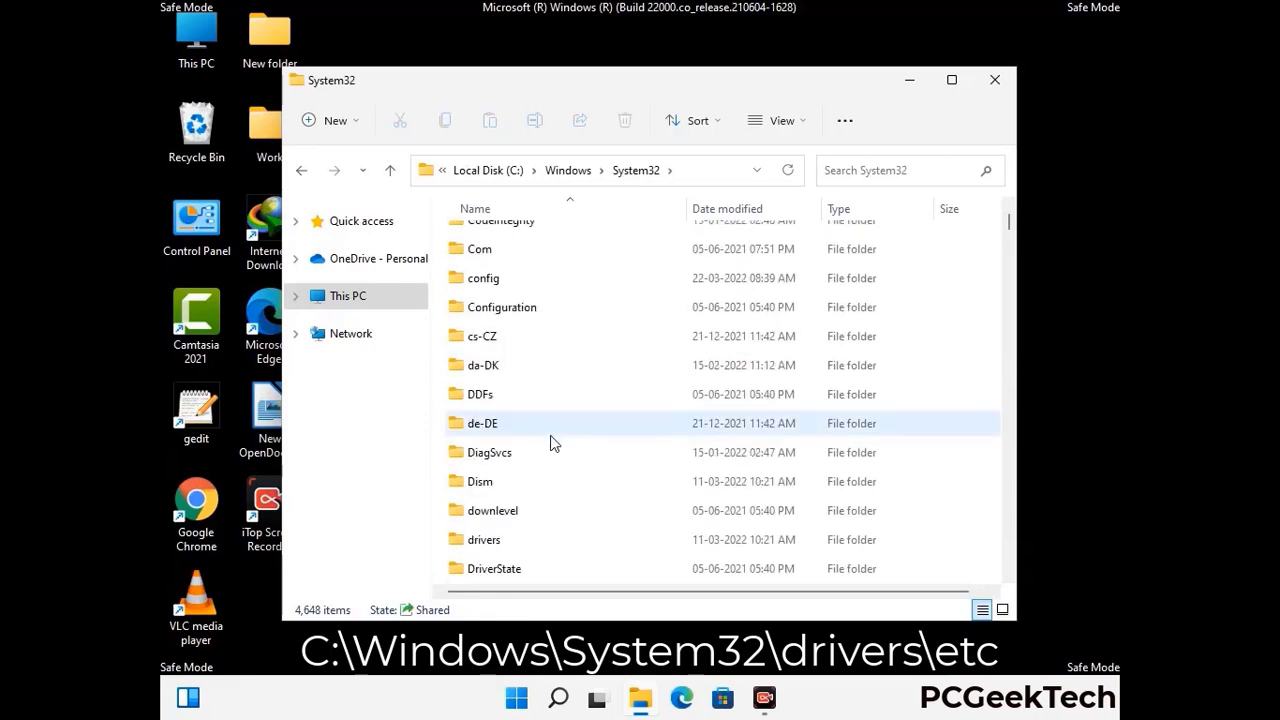
pyautogui.doubleClick(498, 543)
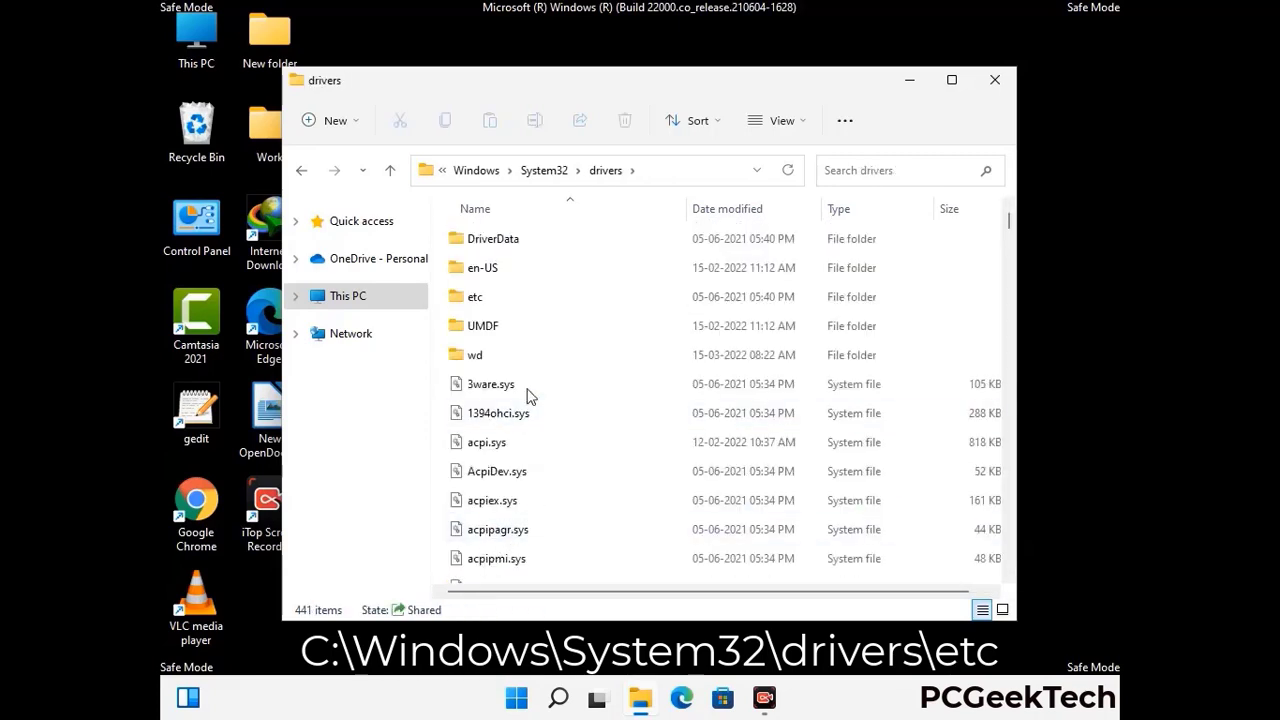
pyautogui.doubleClick(475, 297)
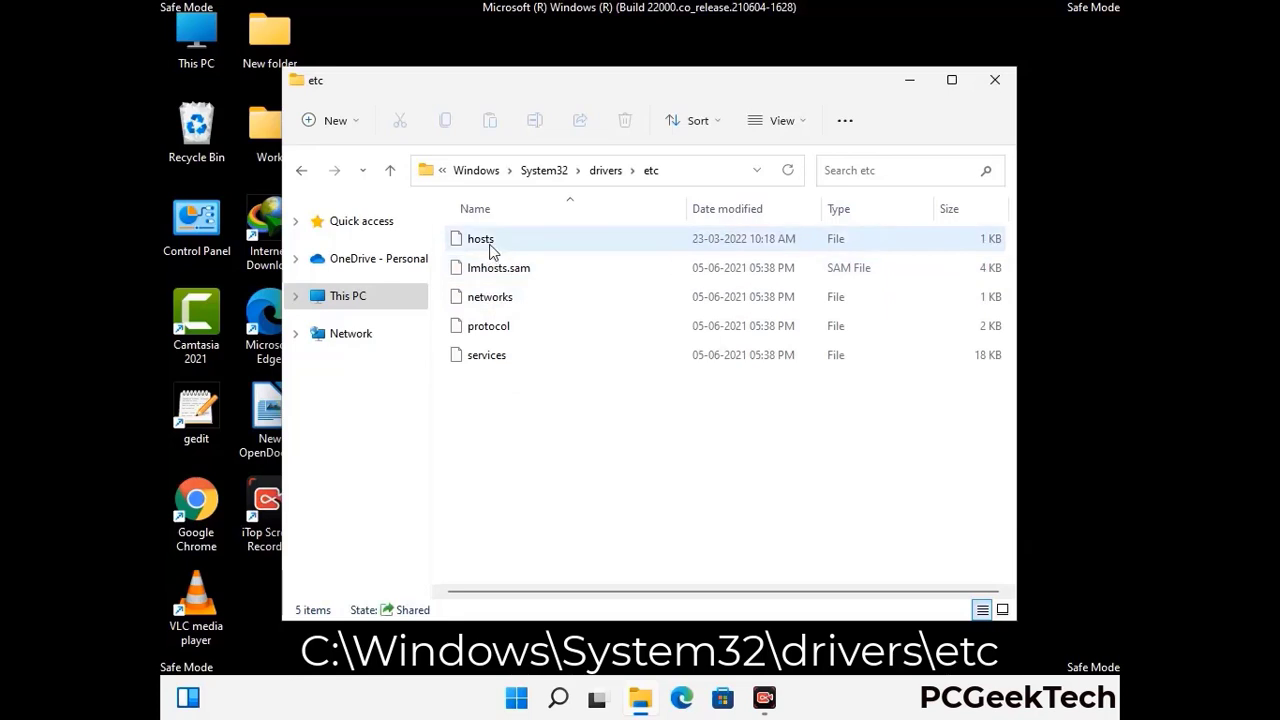
pyautogui.click(491, 249)
# Open the hosts file in Notepad.
pyautogui.doubleClick(491, 249)
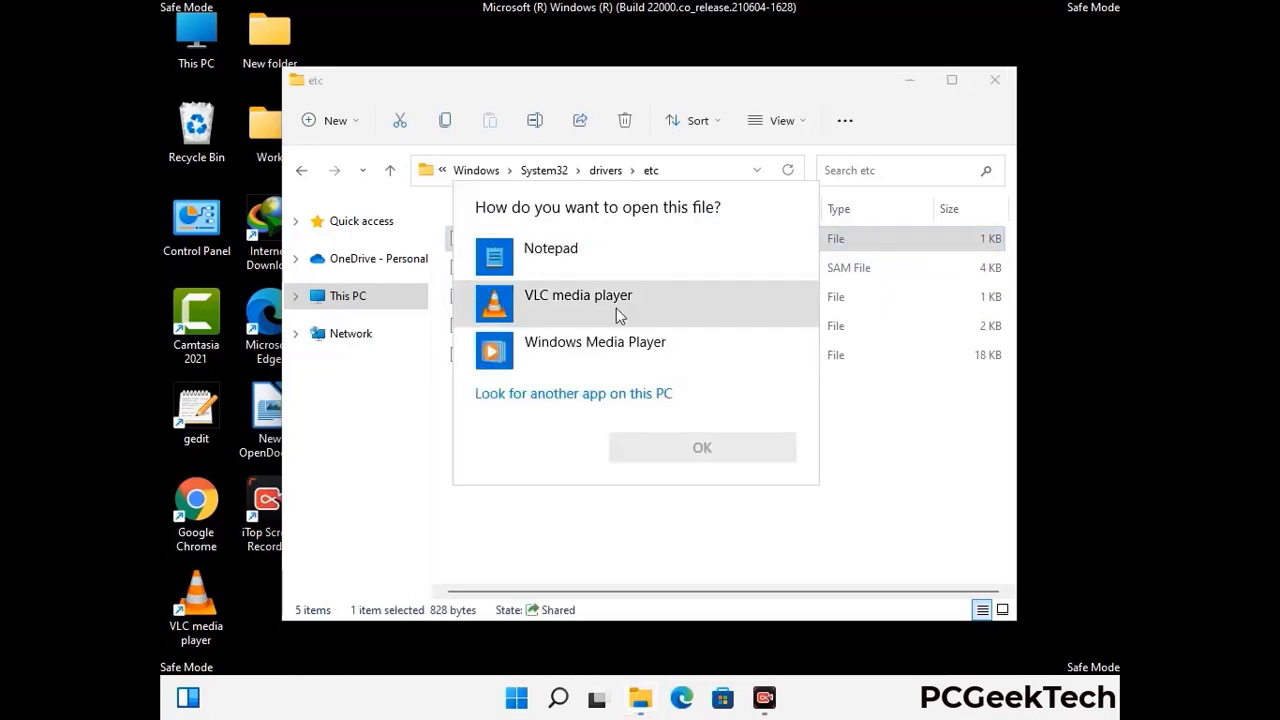
pyautogui.click(566, 255)
pyautogui.click(704, 449)
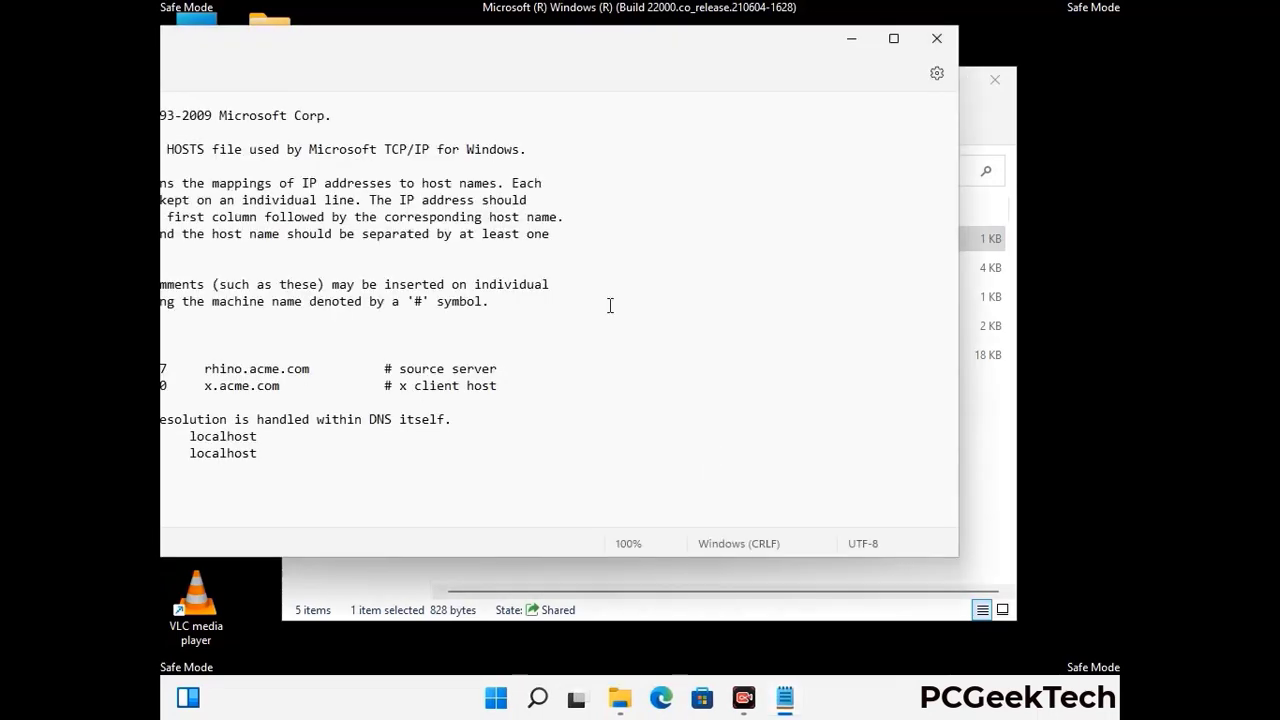
pyautogui.moveTo(492, 47); pyautogui.dragTo(680, 58)
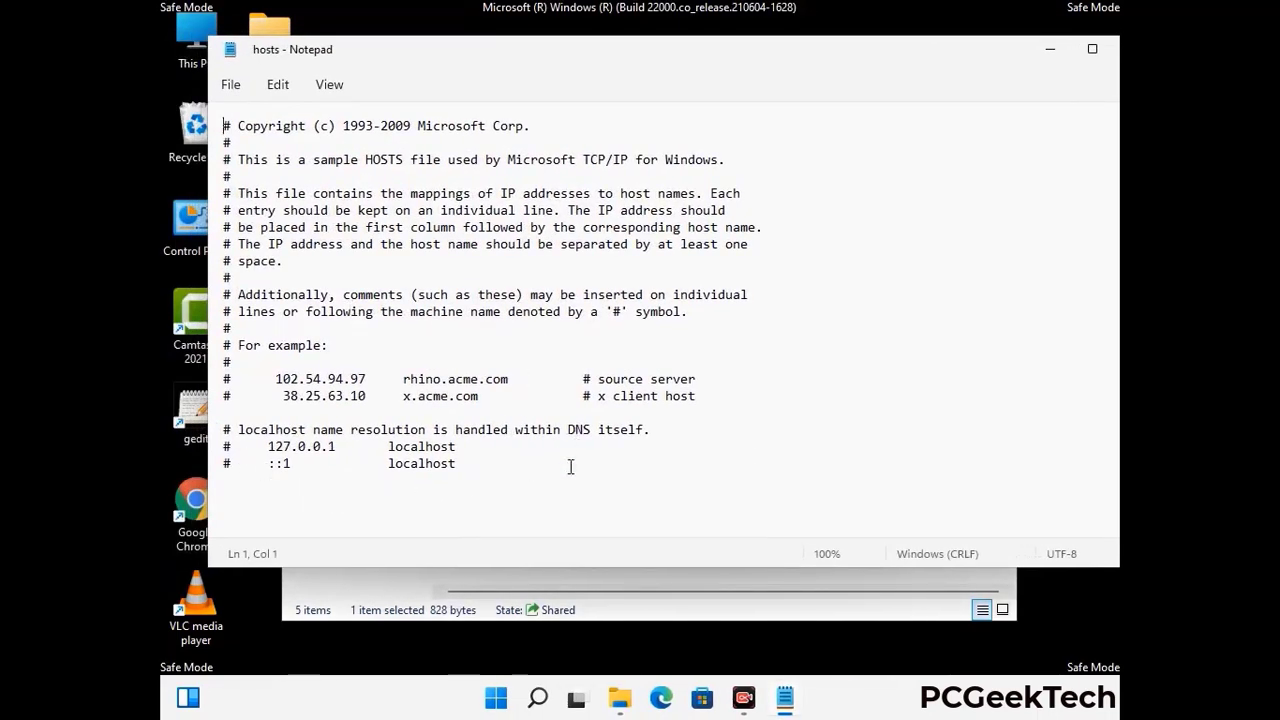
# Add an empty line after the last localhost entry, save hosts, and close Notepad.
pyautogui.click(480, 466)
pyautogui.press('Return')
pyautogui.press('Return')
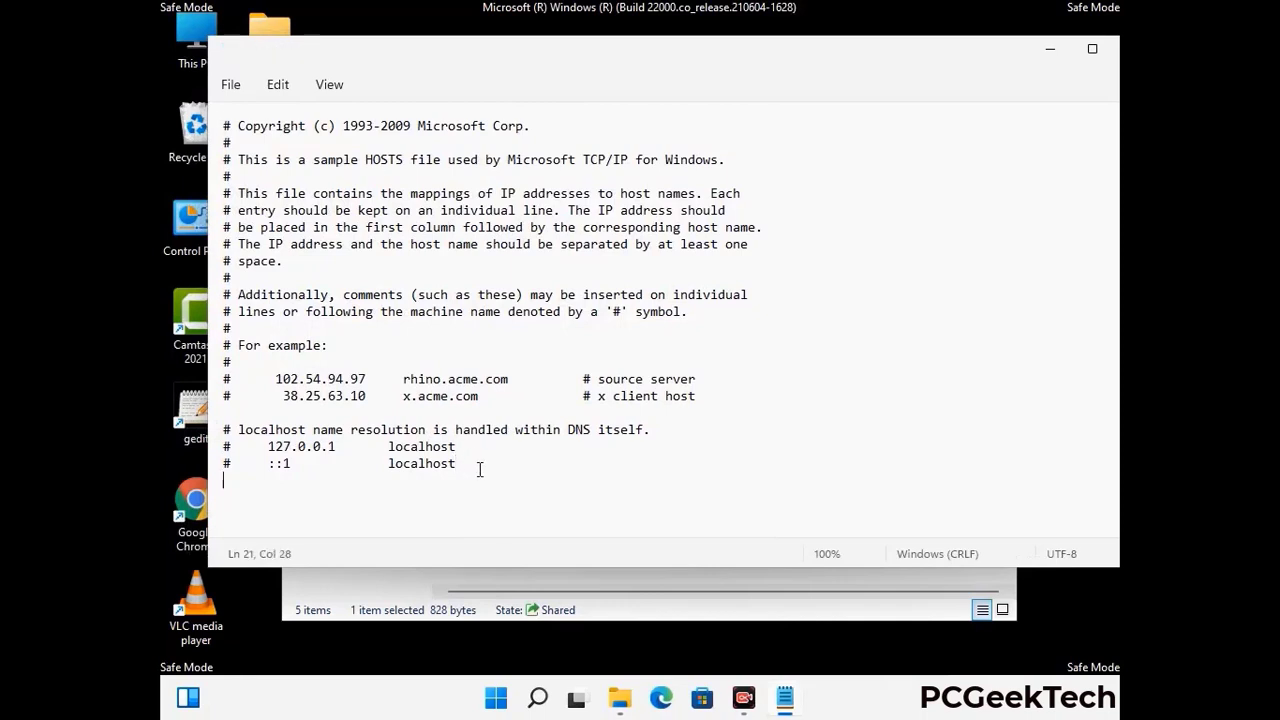
pyautogui.scroll(-1, 219, 430)
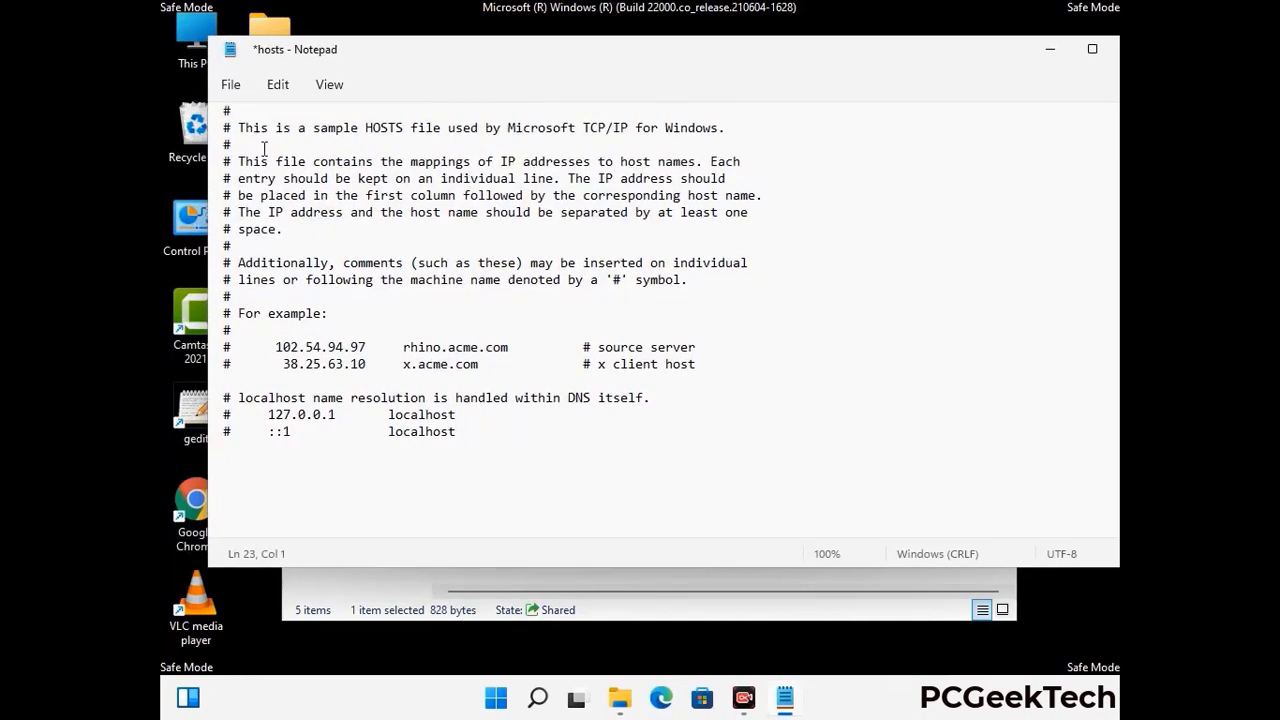
pyautogui.click(231, 86)
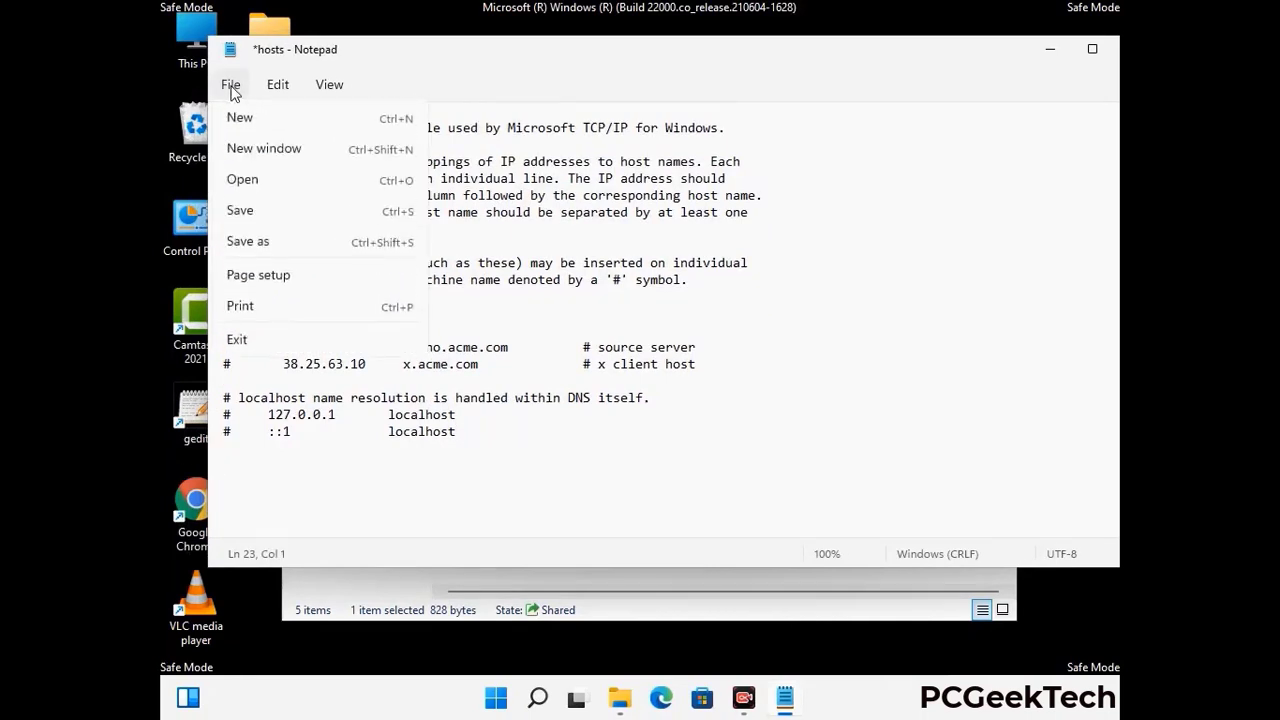
pyautogui.click(240, 210)
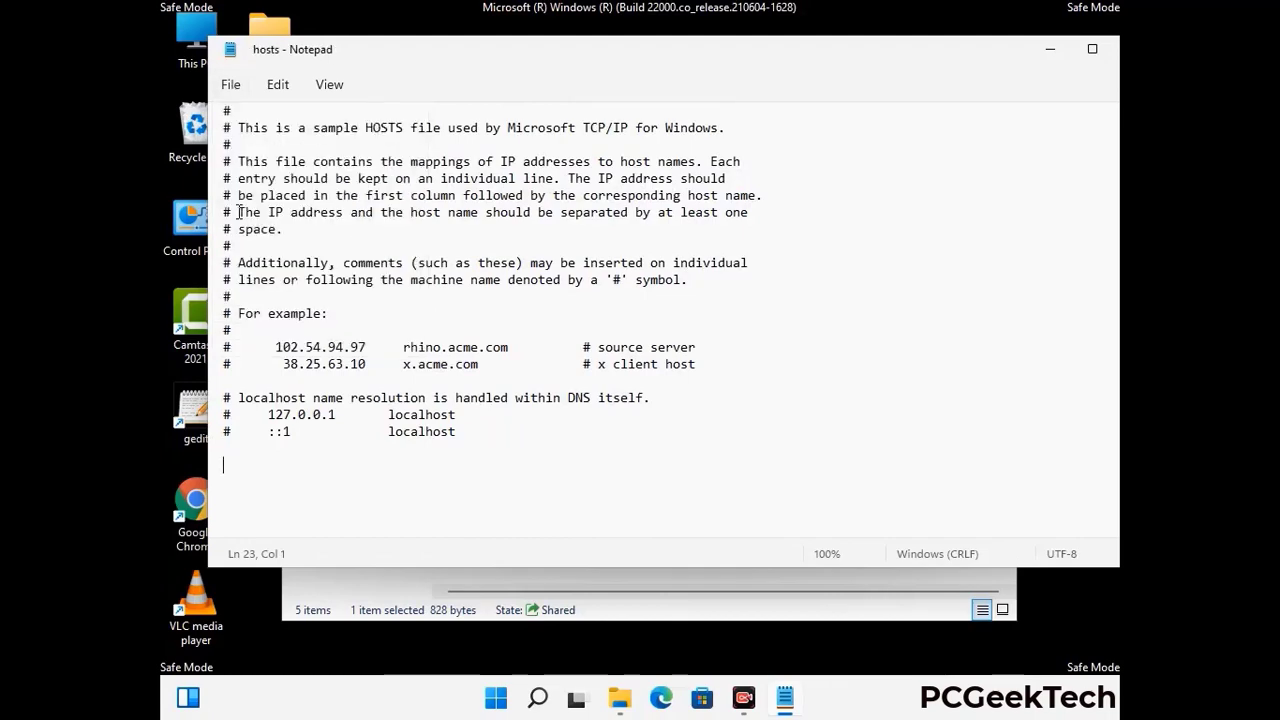
pyautogui.moveTo(955, 62); pyautogui.dragTo(808, 63)
pyautogui.click(988, 52)
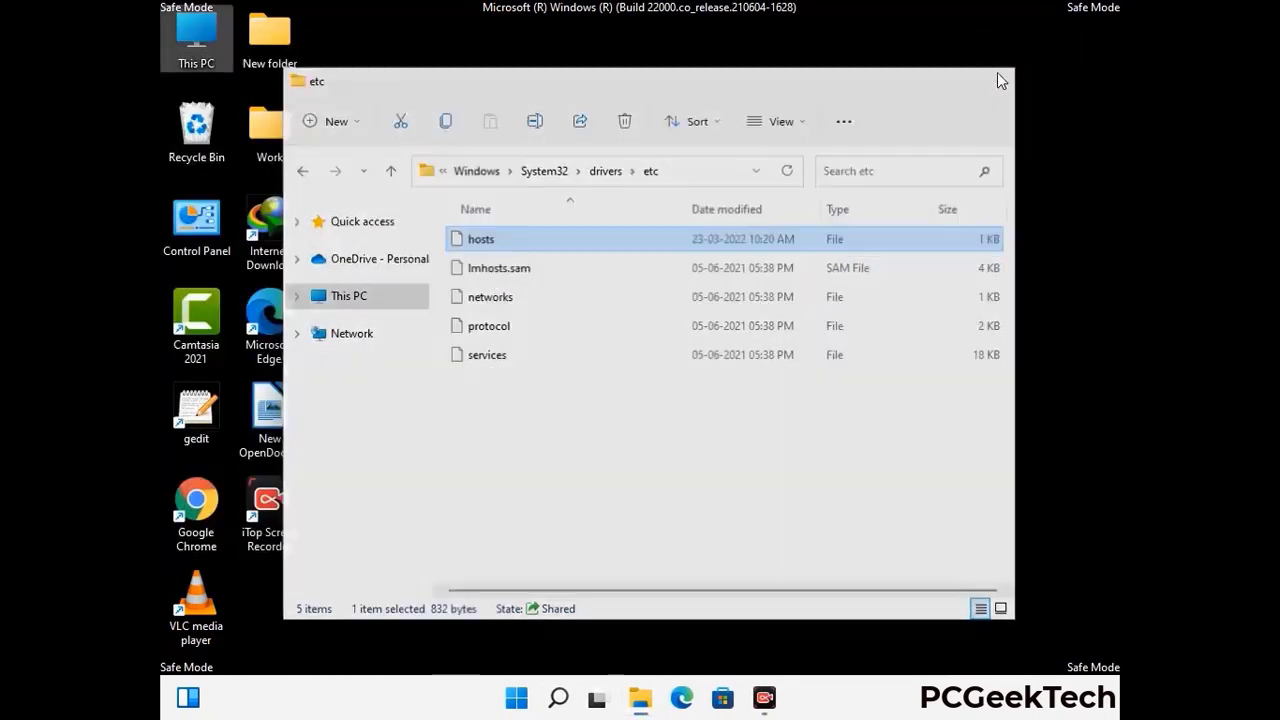
# Close the etc window and run %appdata% to open the AppData\Roaming folder.
pyautogui.click(997, 72)
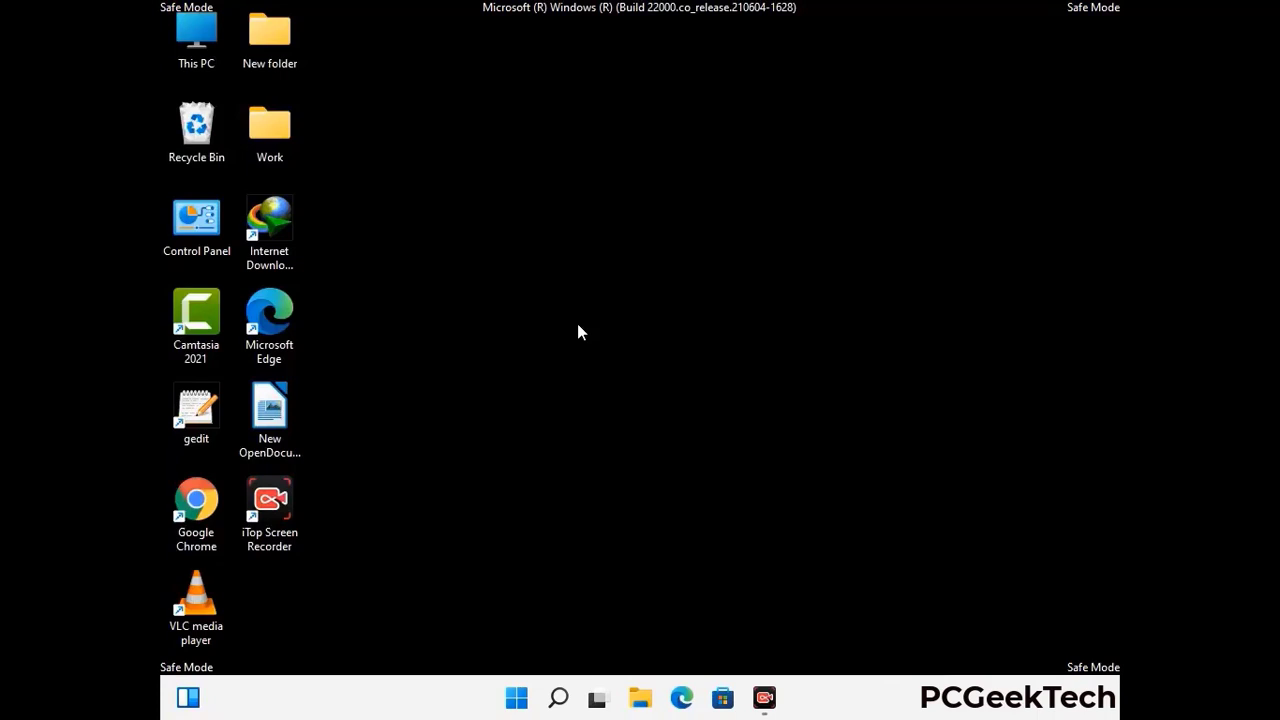
pyautogui.press('super+r')
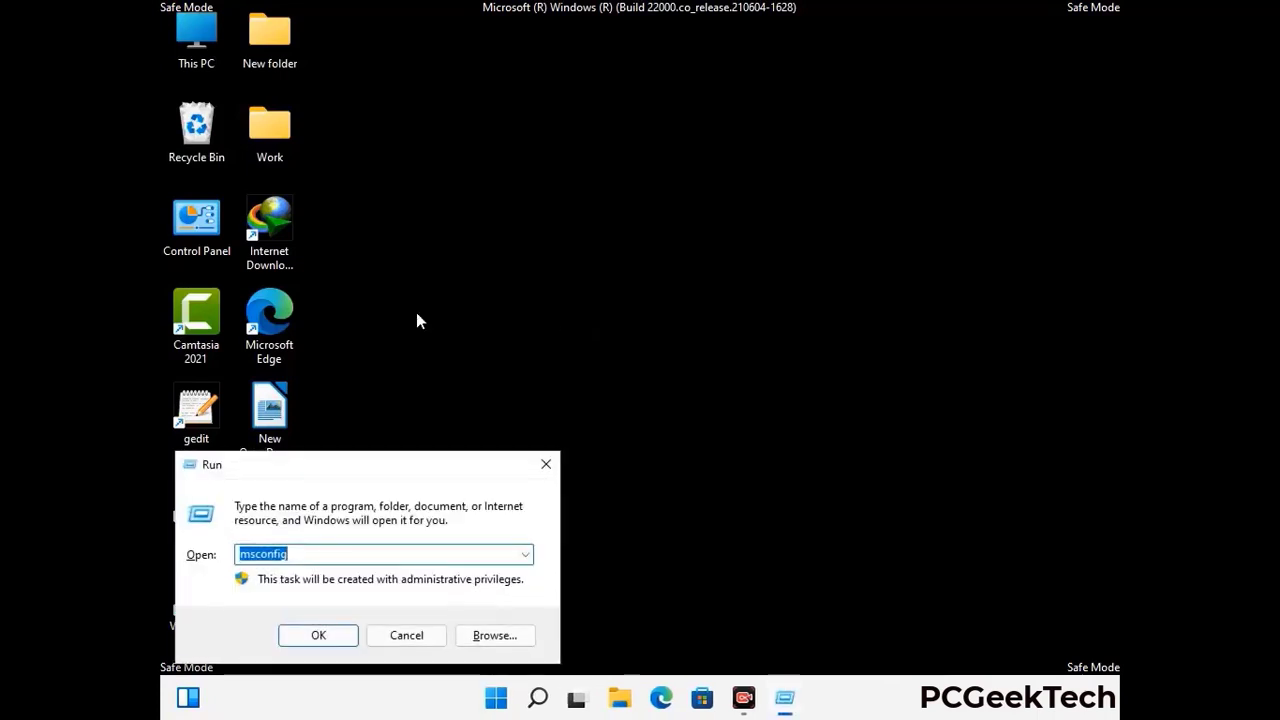
pyautogui.moveTo(366, 459); pyautogui.dragTo(597, 200)
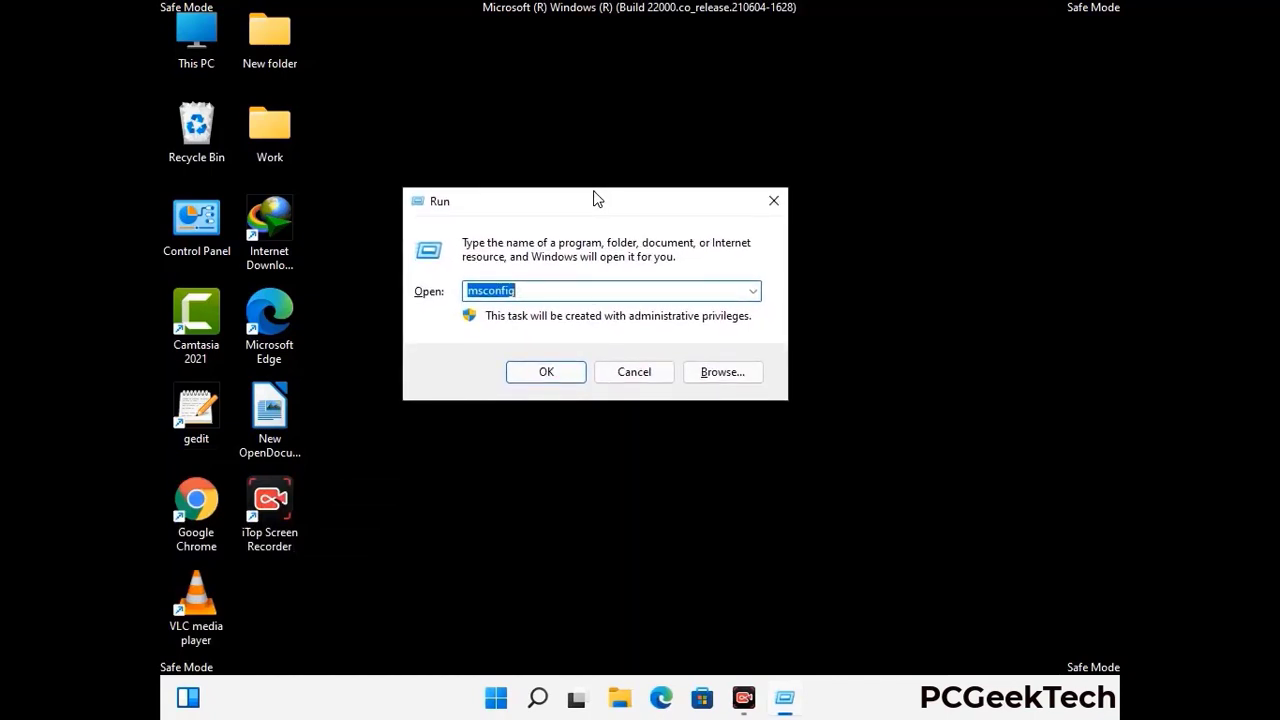
pyautogui.write('%')
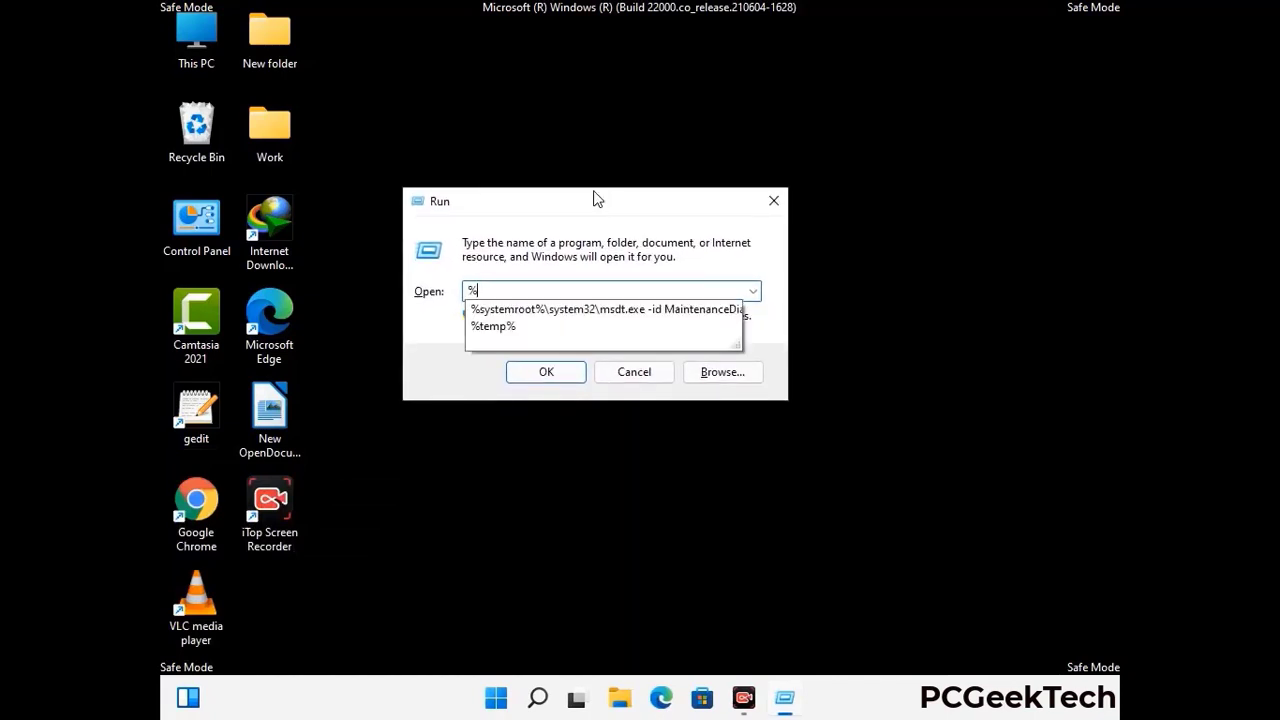
pyautogui.write('appd')
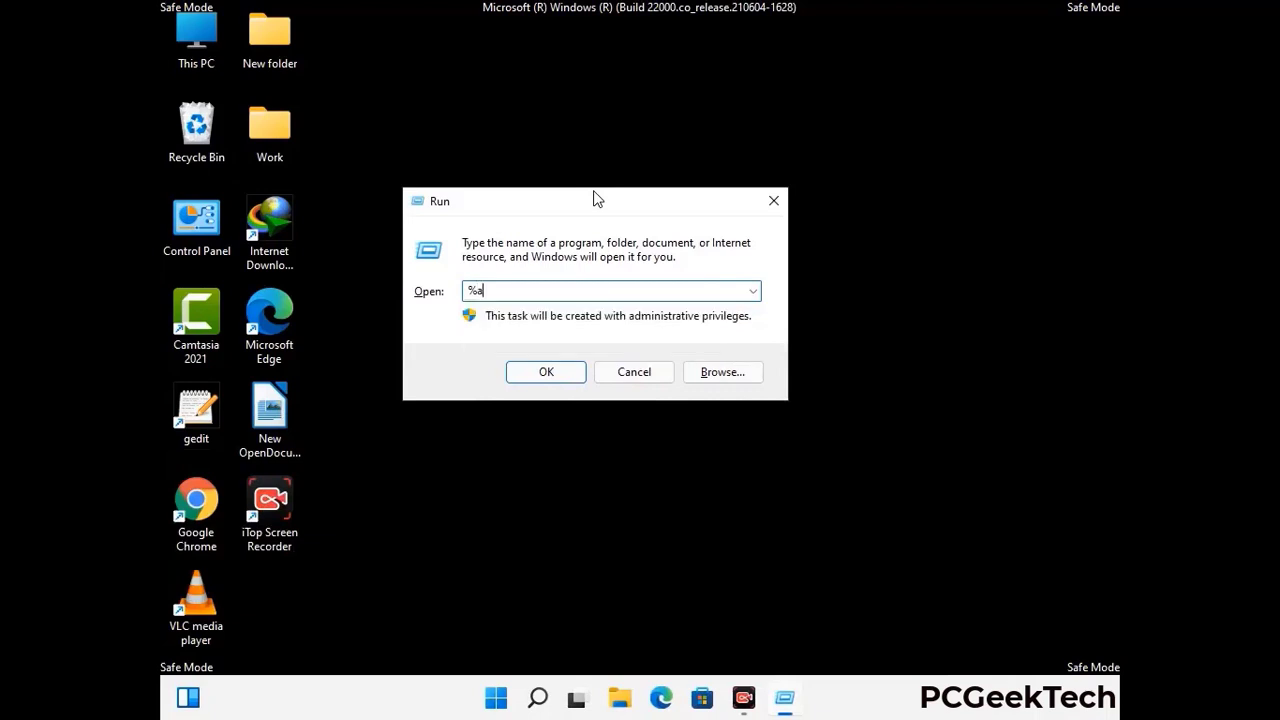
pyautogui.write('ata%')
pyautogui.press('Return')
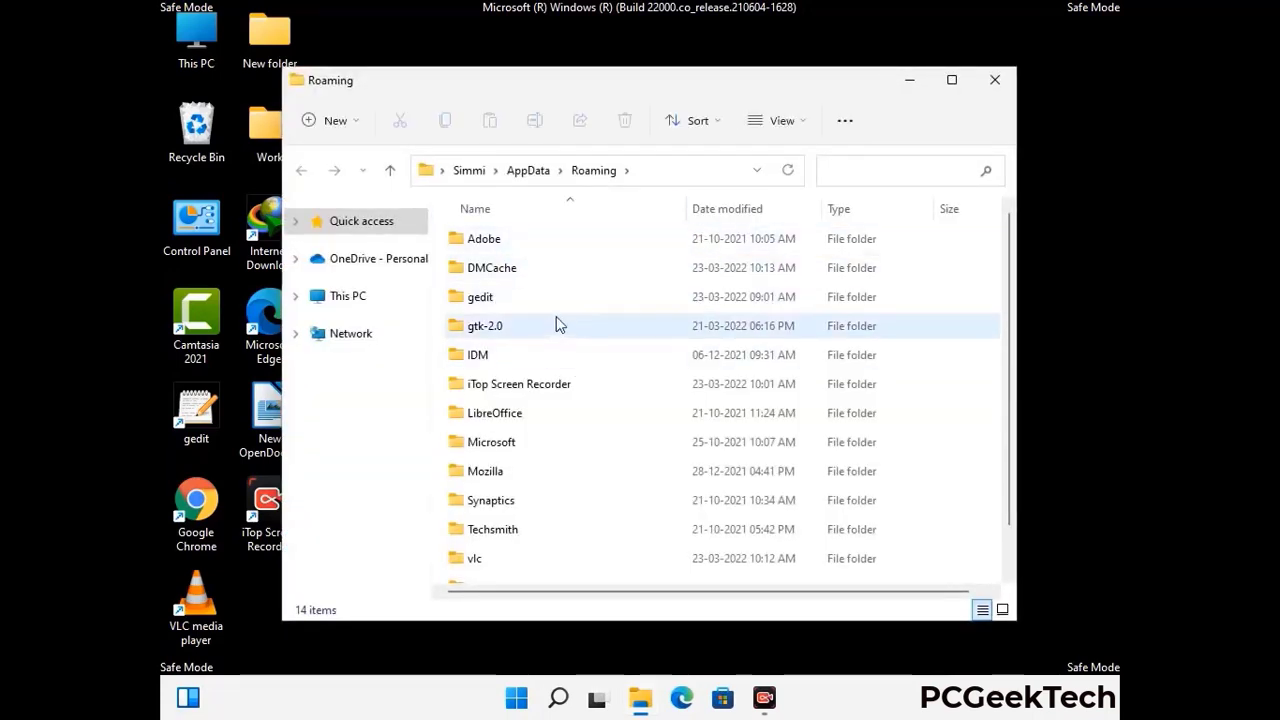
# Delete the Zoom folder from AppData\Roaming and close the Roaming window.
pyautogui.scroll(-1, 600, 355)
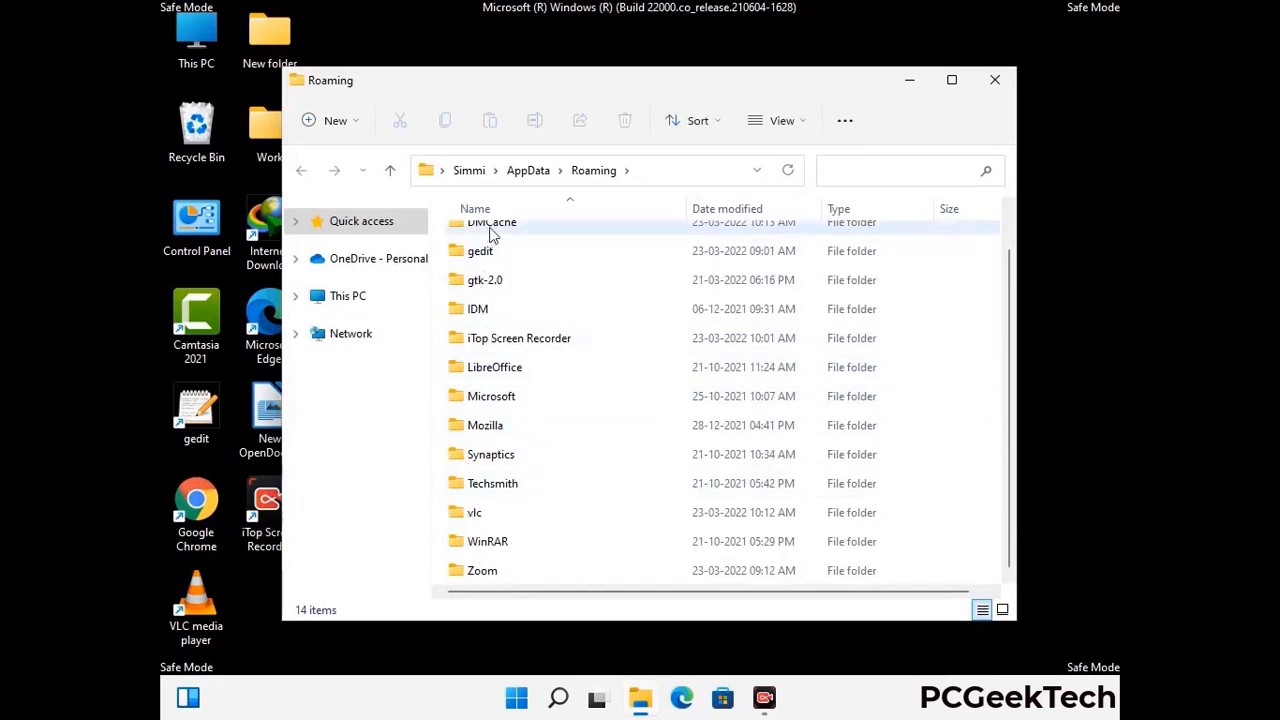
pyautogui.scroll(1, 529, 354)
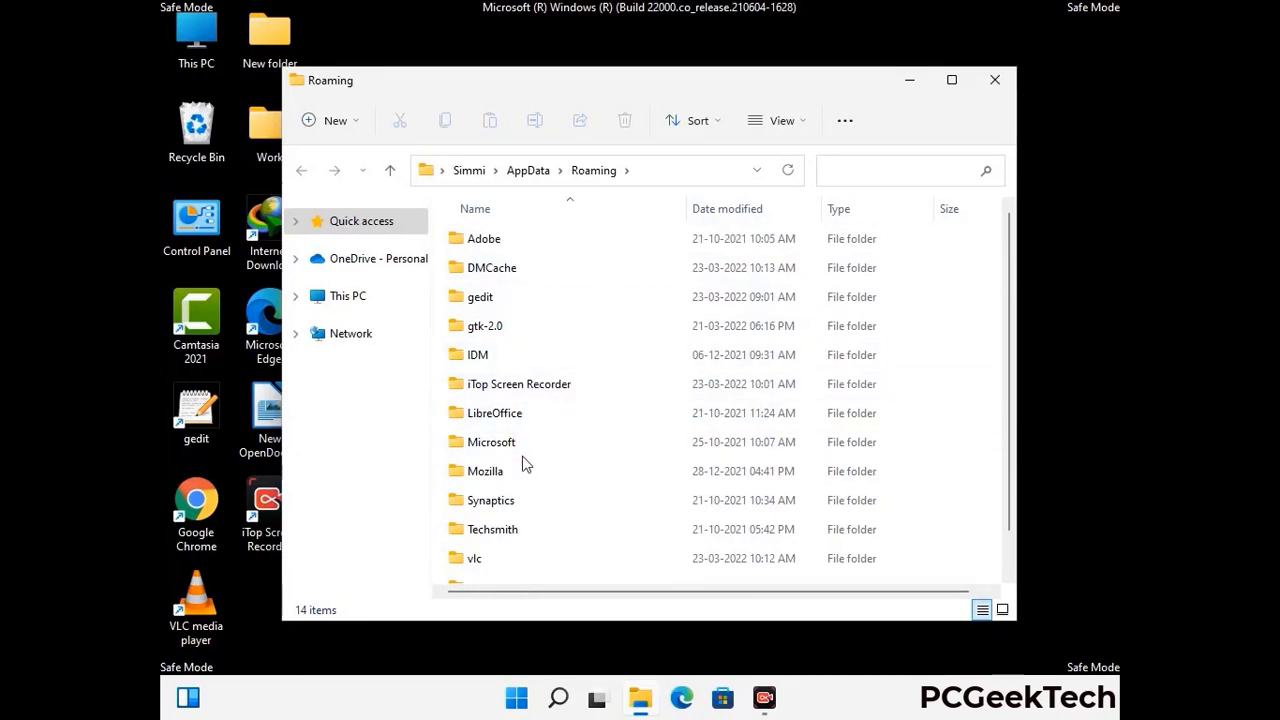
pyautogui.scroll(-1, 522, 463)
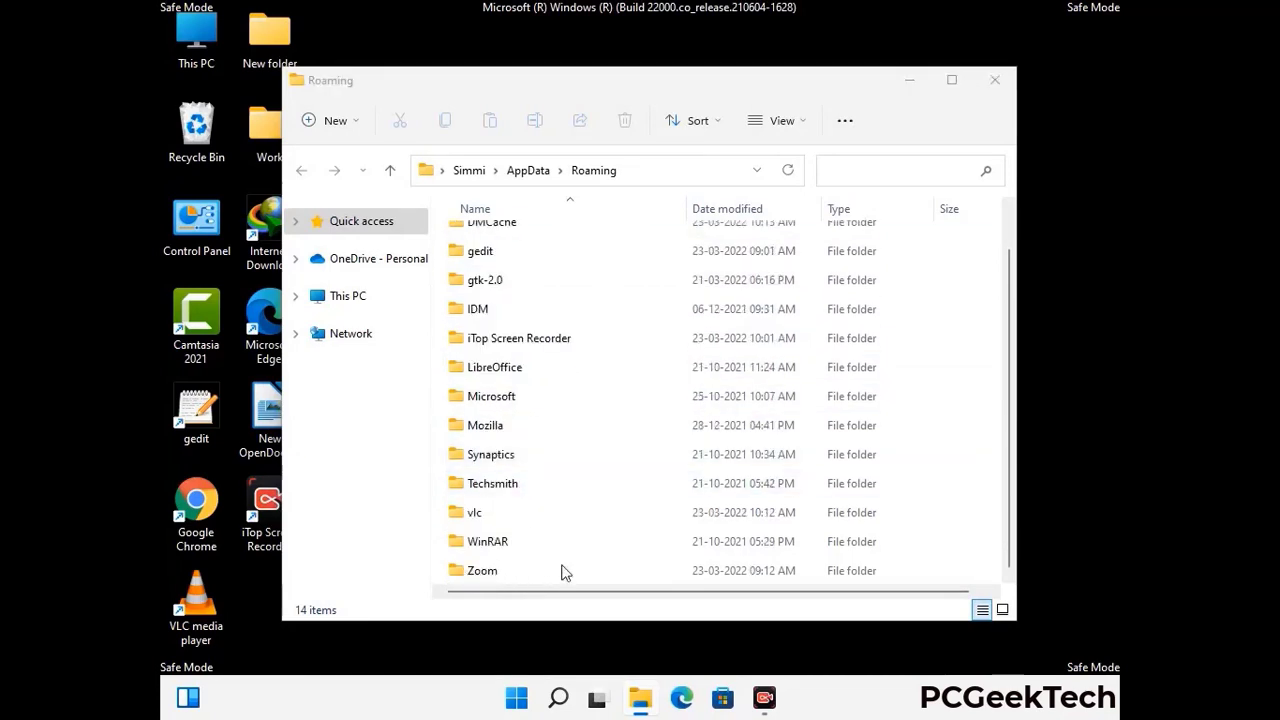
pyautogui.click(716, 566)
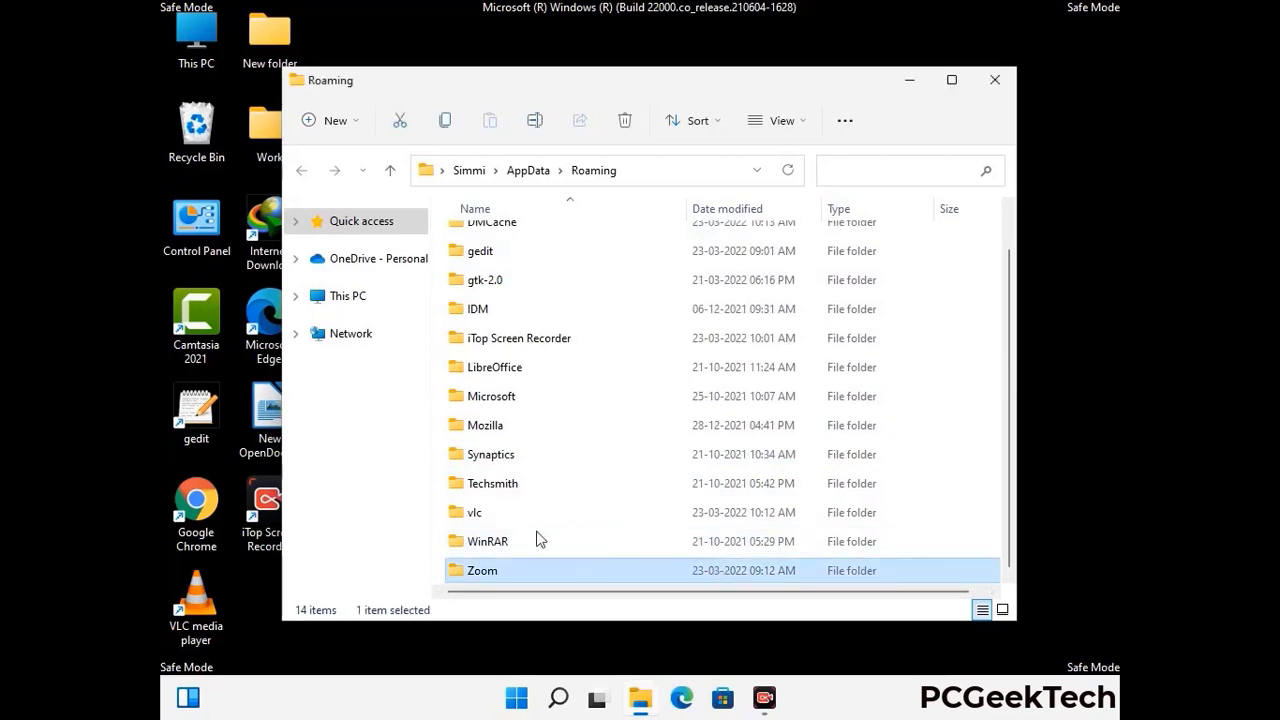
pyautogui.click(625, 121)
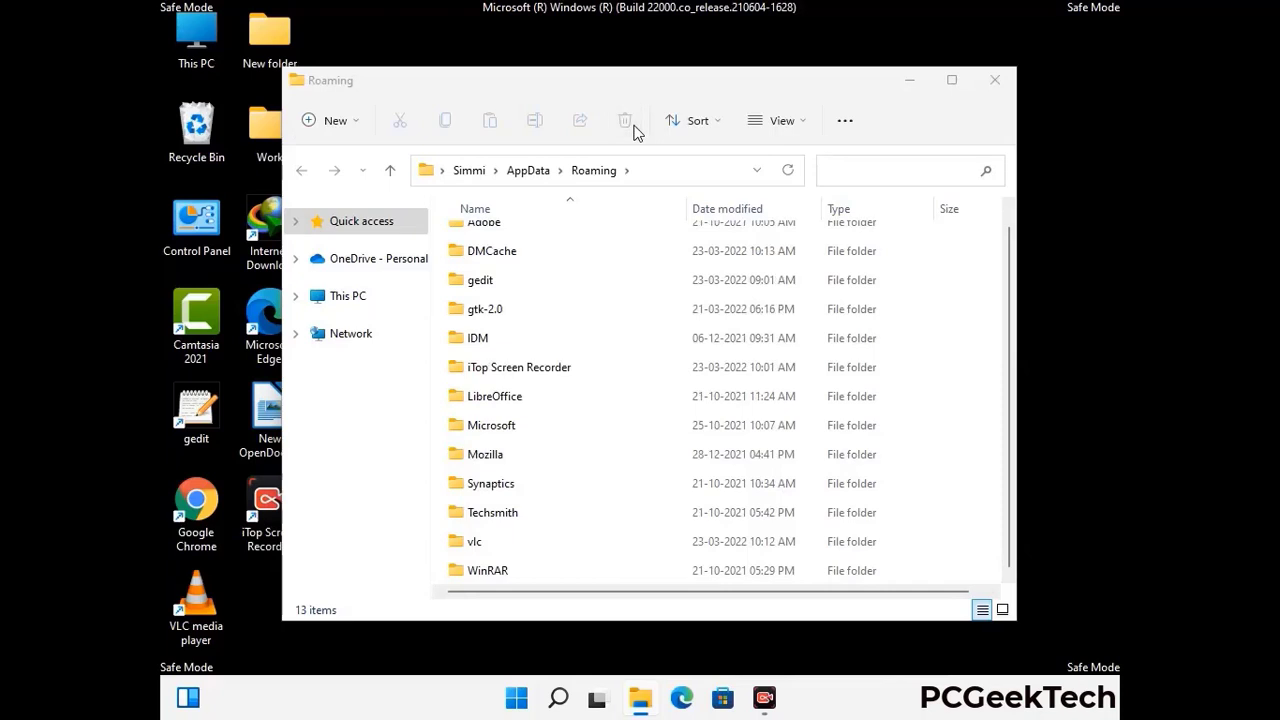
pyautogui.click(994, 82)
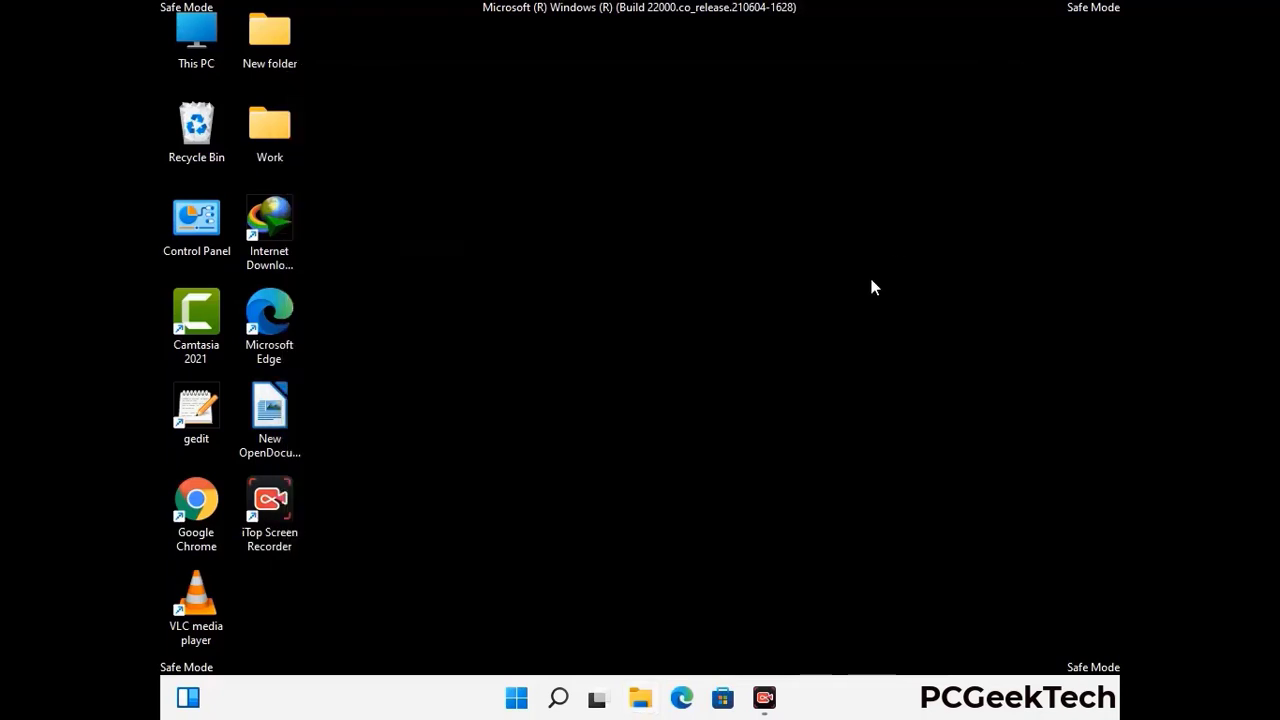
# Open the AppData\Local folder by running %LocalAppData% from the Run dialog.
pyautogui.press('super+r')
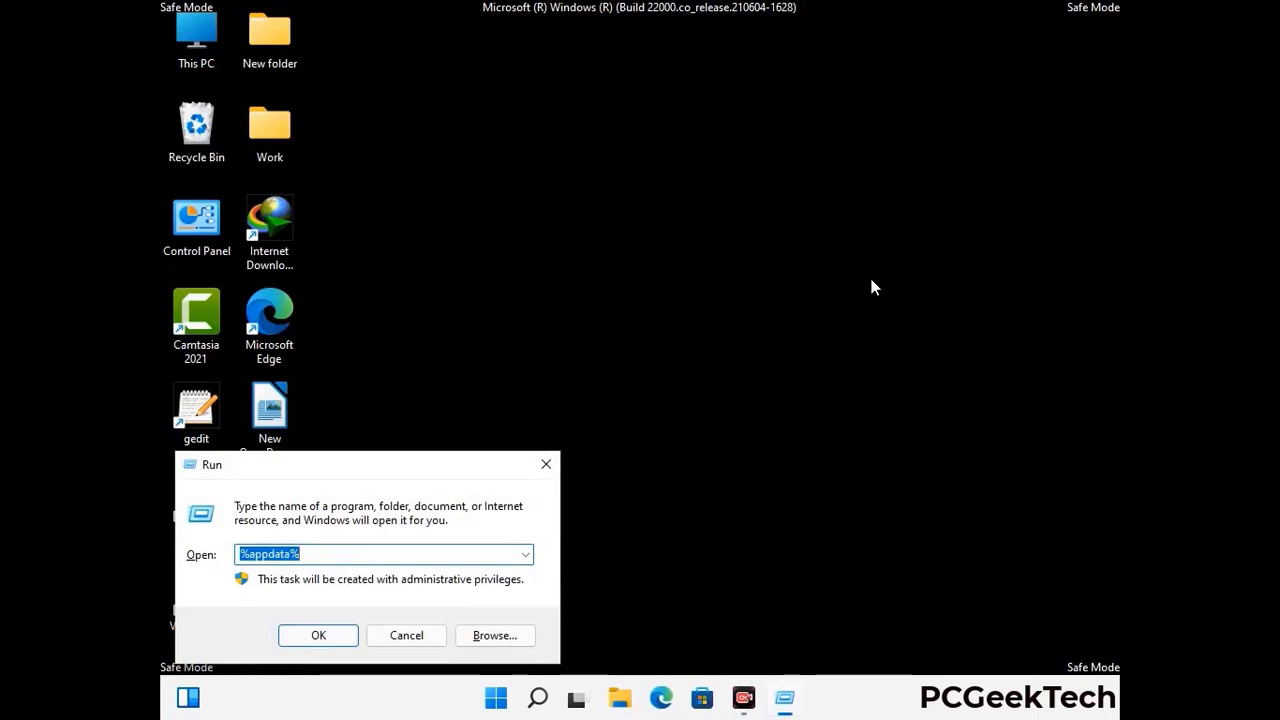
pyautogui.moveTo(400, 475); pyautogui.dragTo(671, 256)
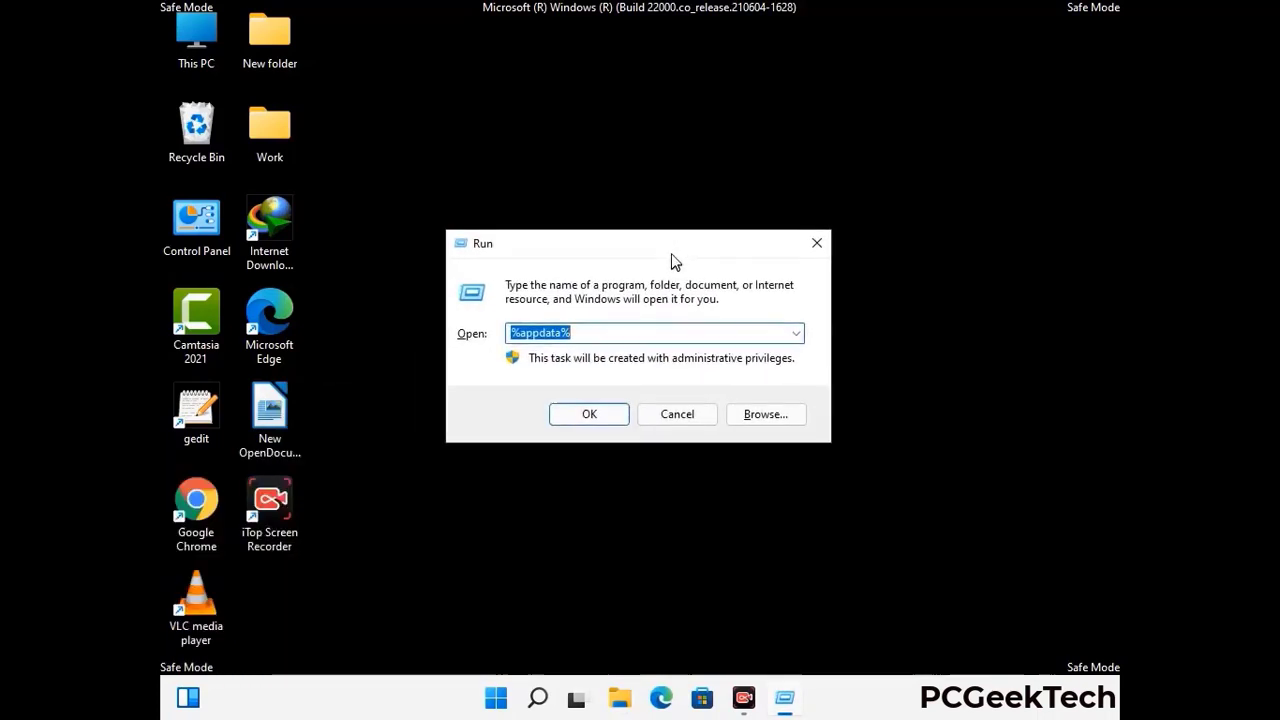
pyautogui.write('%Local')
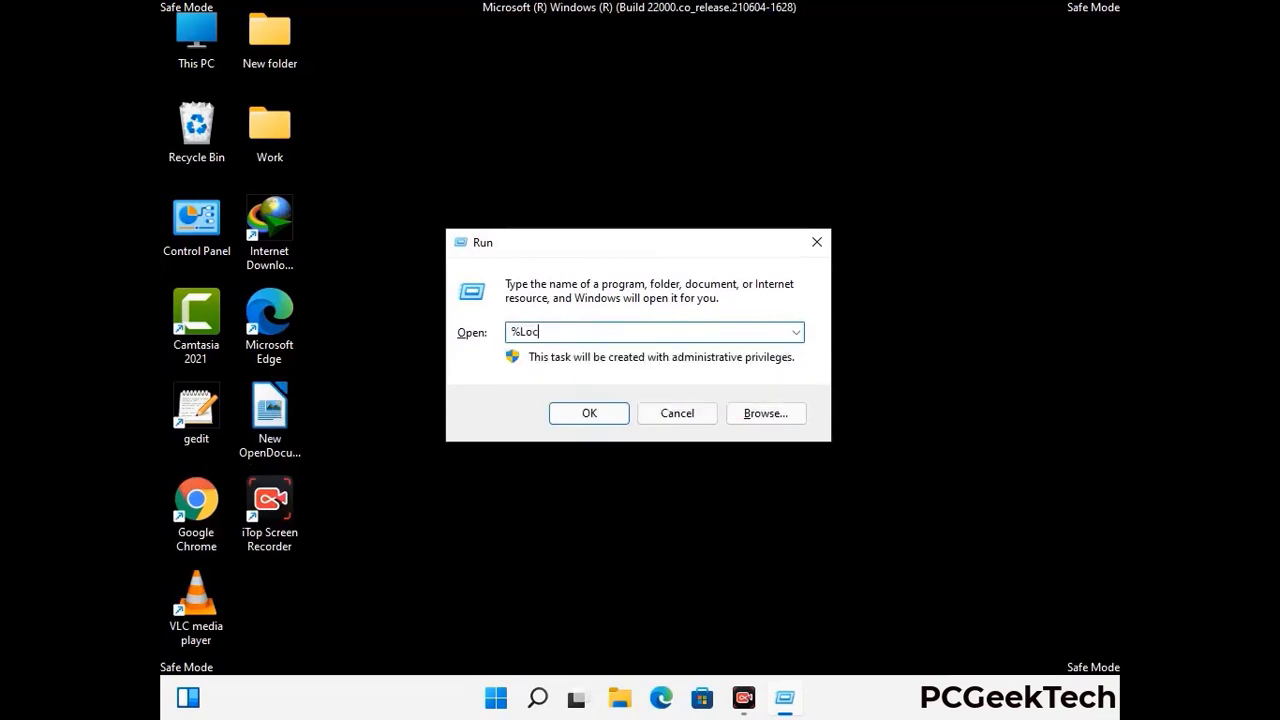
pyautogui.write('AppData%')
pyautogui.press('Return')
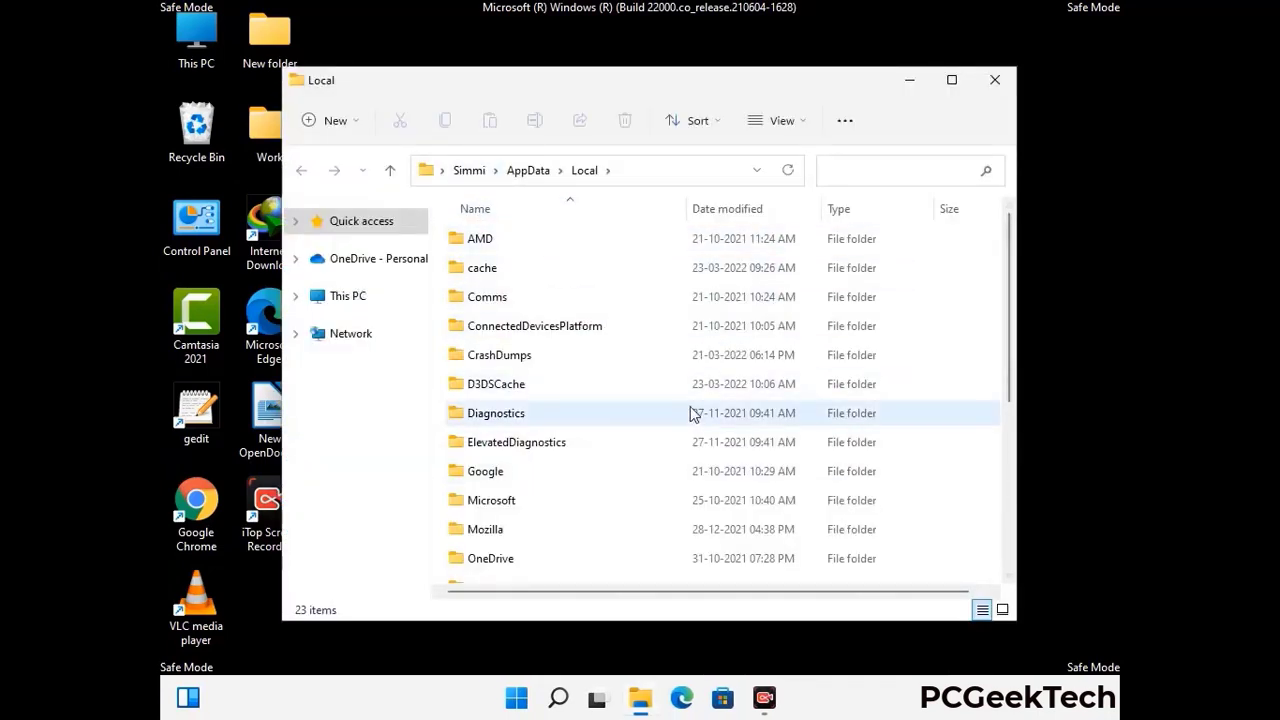
# Select the Mozilla folder in AppData\Local and delete it.
pyautogui.scroll(-1, 537, 440)
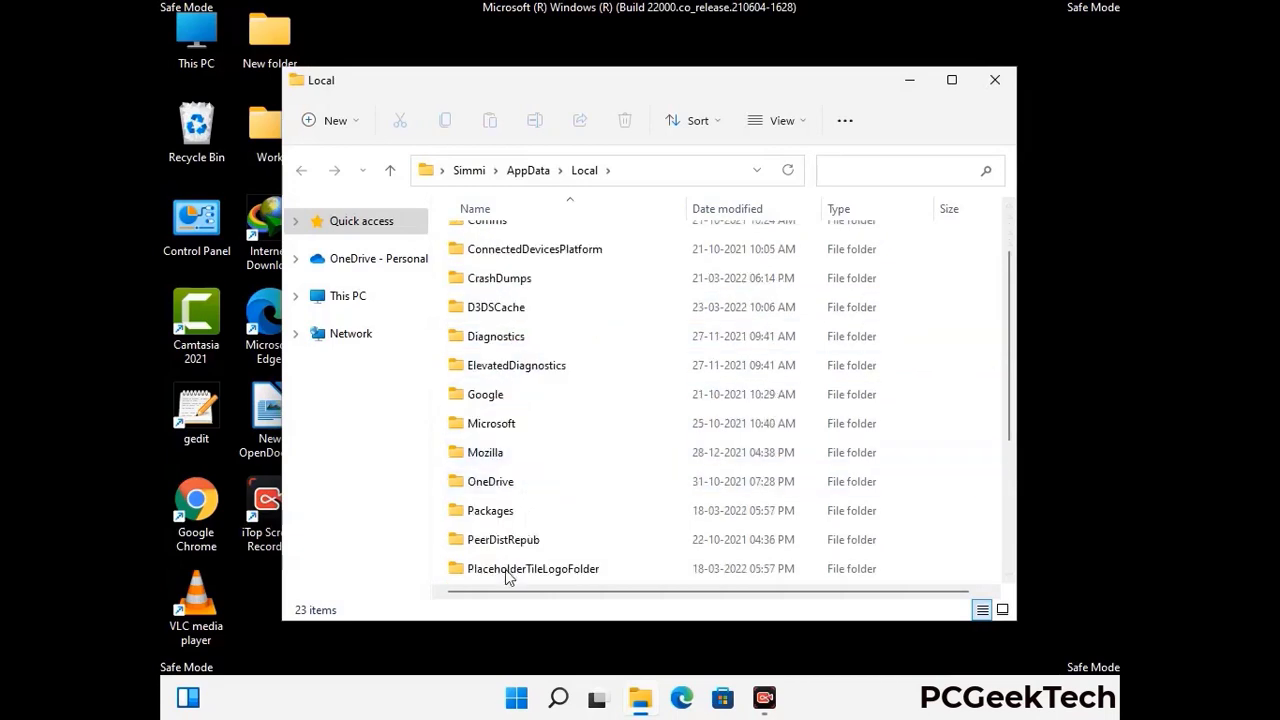
pyautogui.click(499, 460)
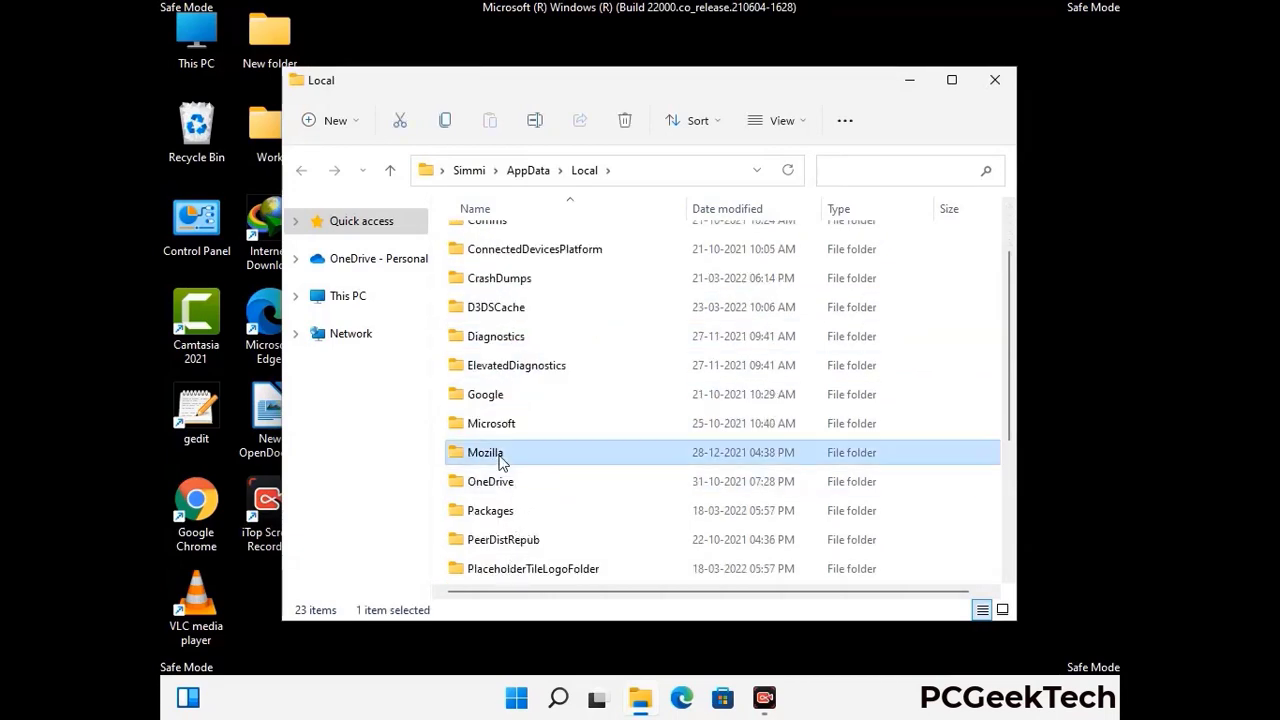
pyautogui.click(624, 122)
pyautogui.click(624, 124)
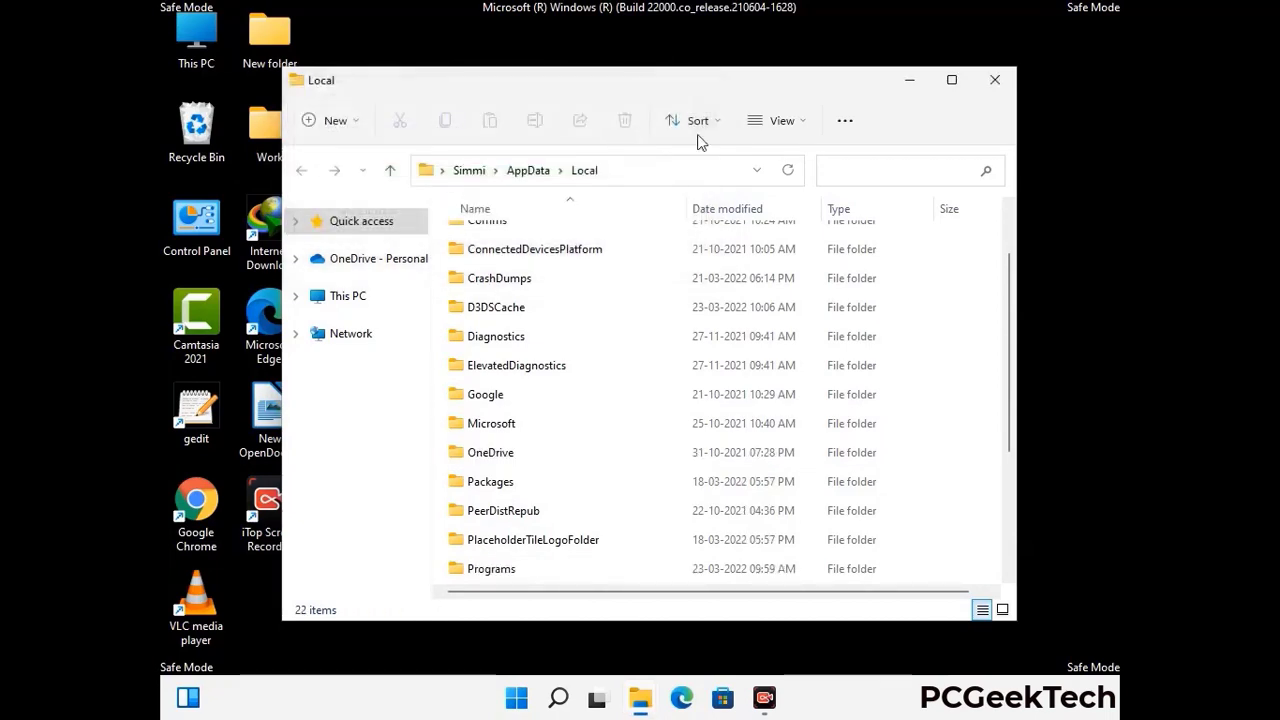
# Close the Local window and open C:\ProgramData by running %ProgramData%.
pyautogui.click(996, 90)
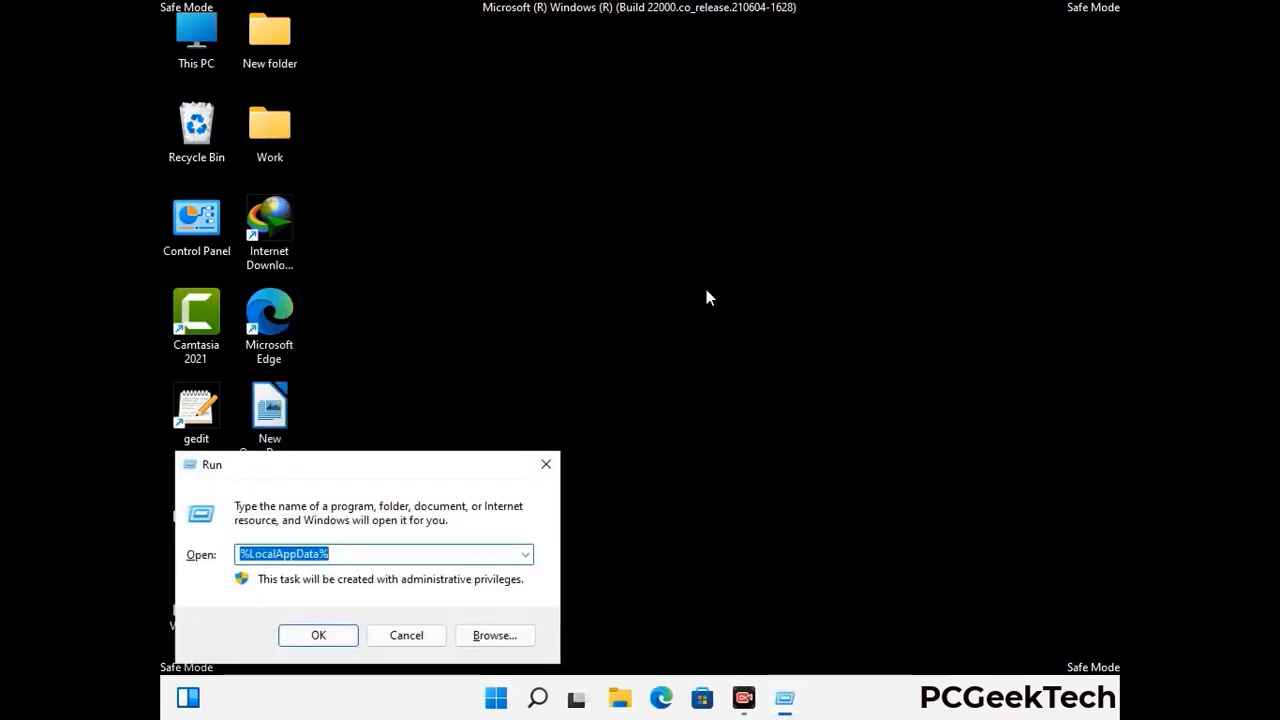
pyautogui.moveTo(323, 473); pyautogui.dragTo(587, 268)
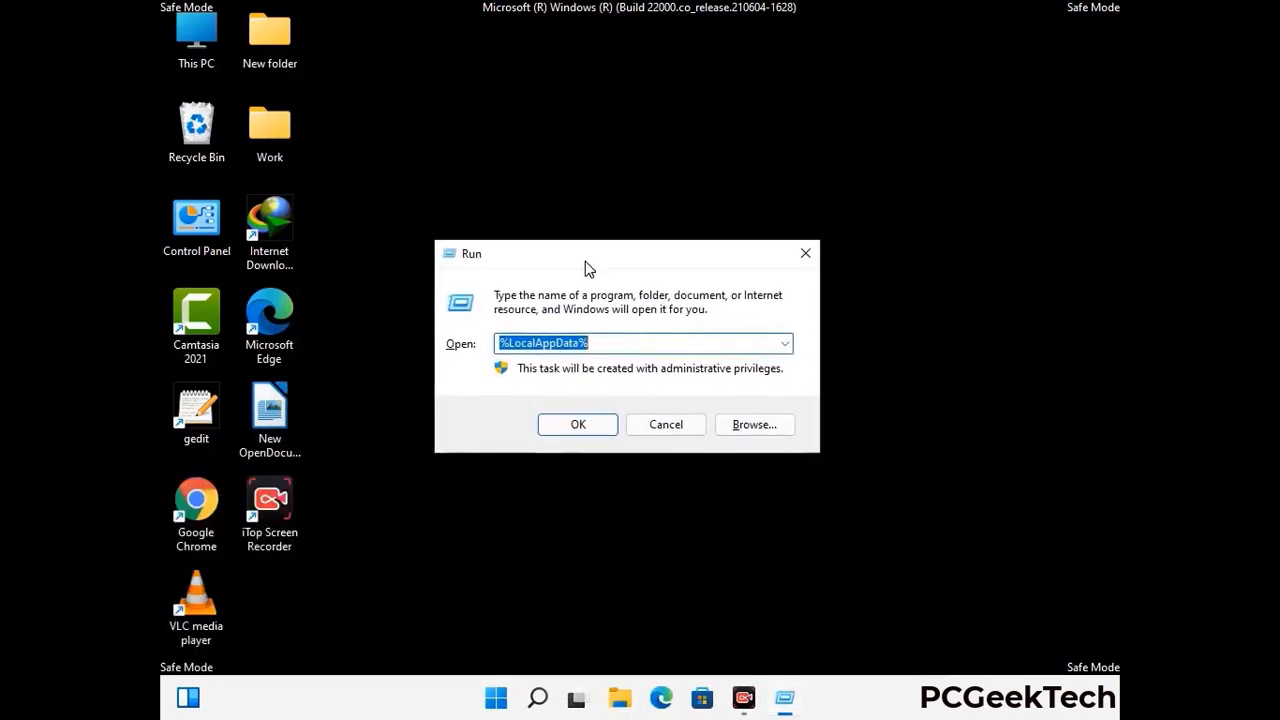
pyautogui.write('%')
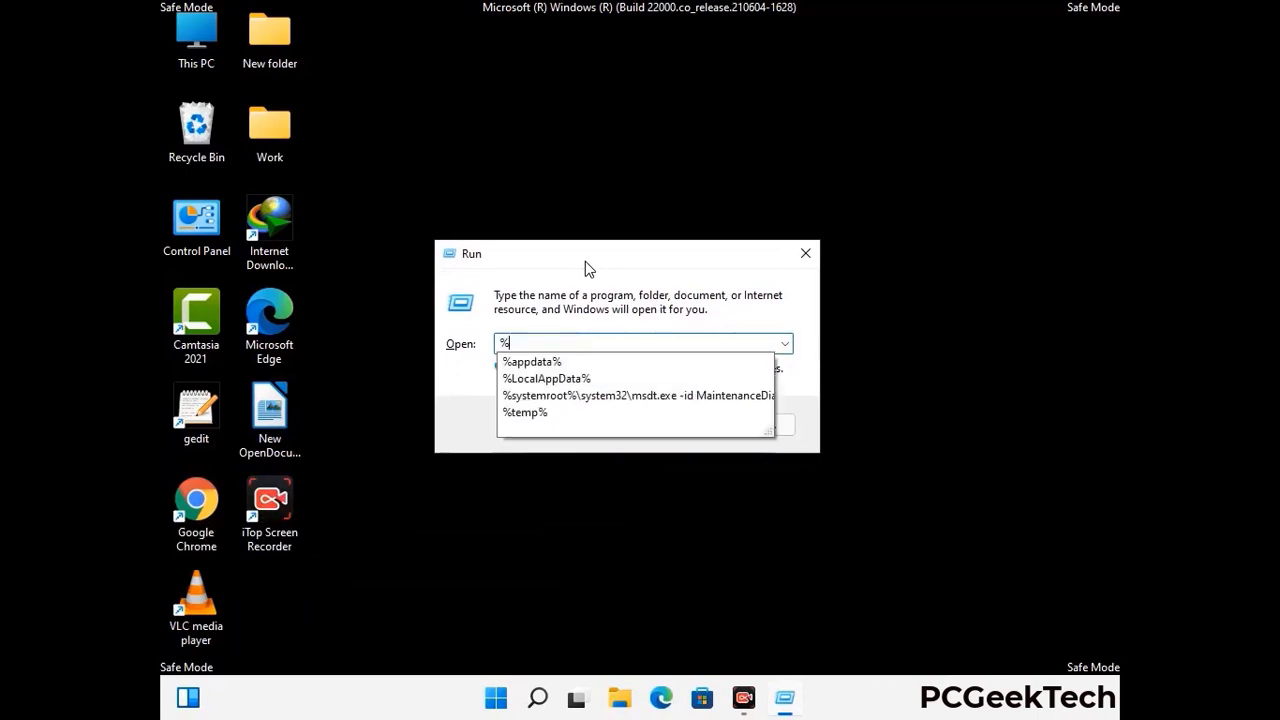
pyautogui.write('Pro')
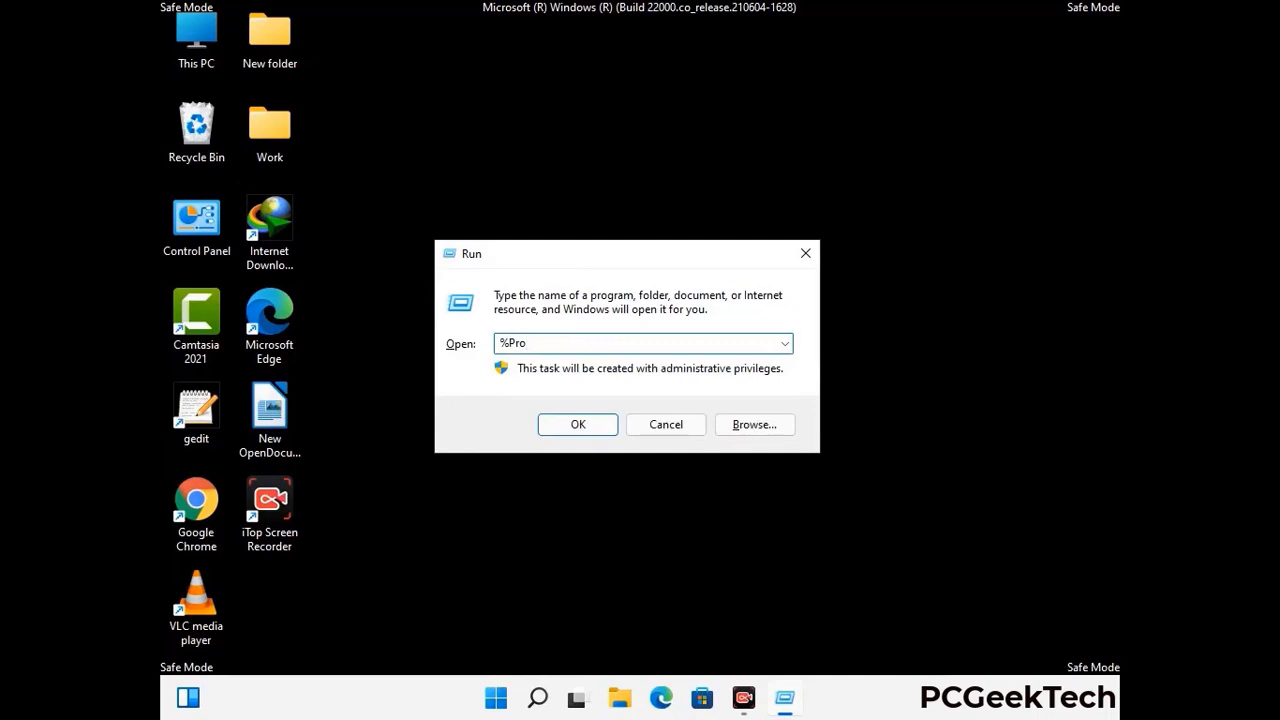
pyautogui.write('gramData%')
pyautogui.press('Return')
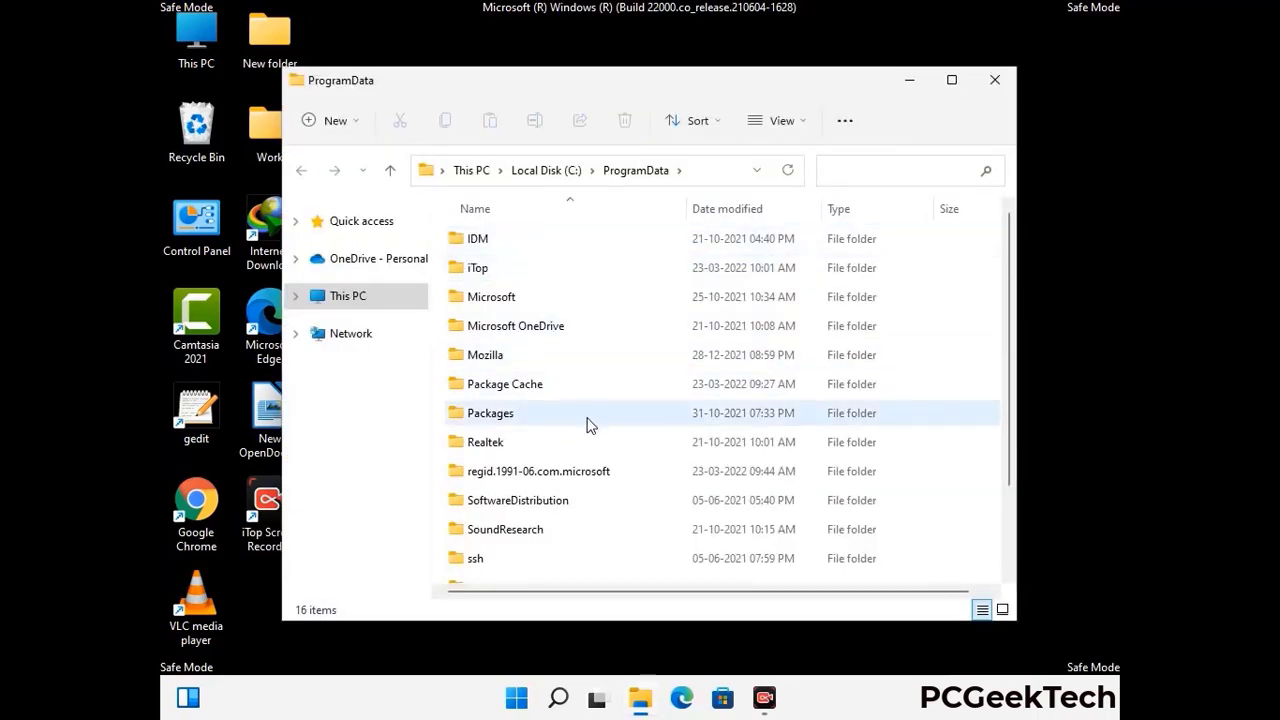
# Delete the Mozilla folder from ProgramData and close the Explorer window.
pyautogui.scroll(-2, 586, 425)
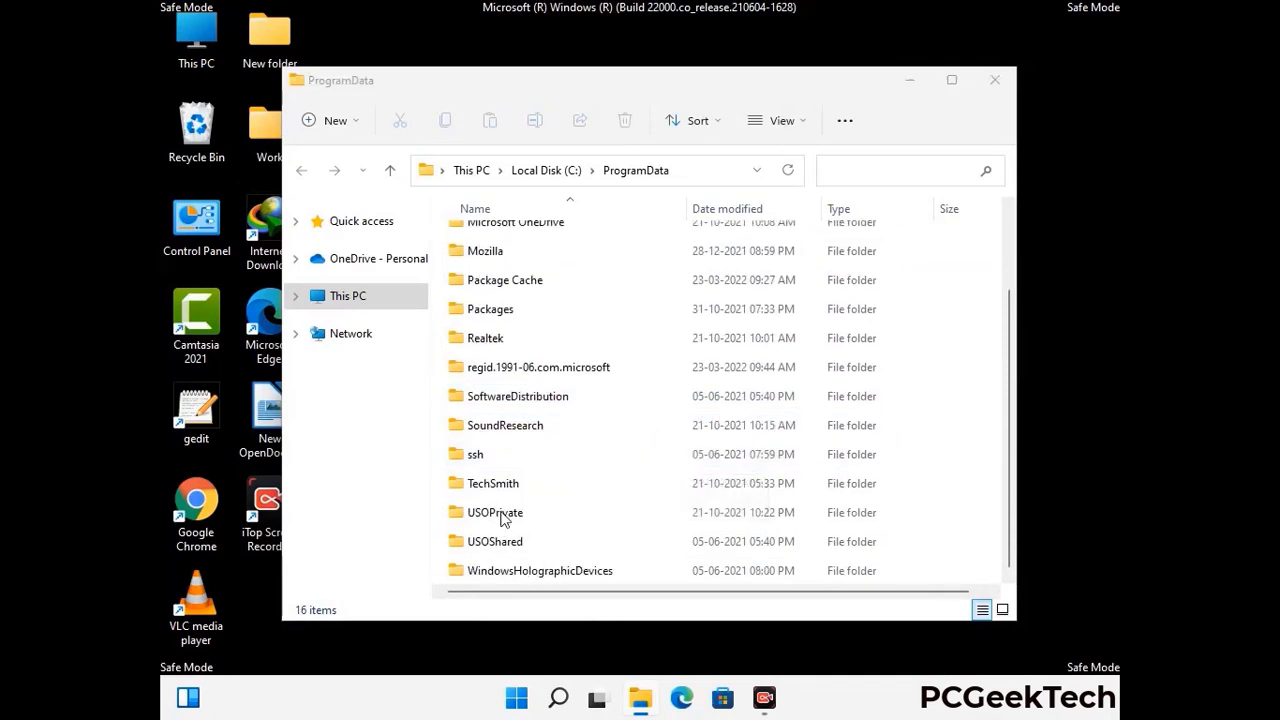
pyautogui.click(500, 251)
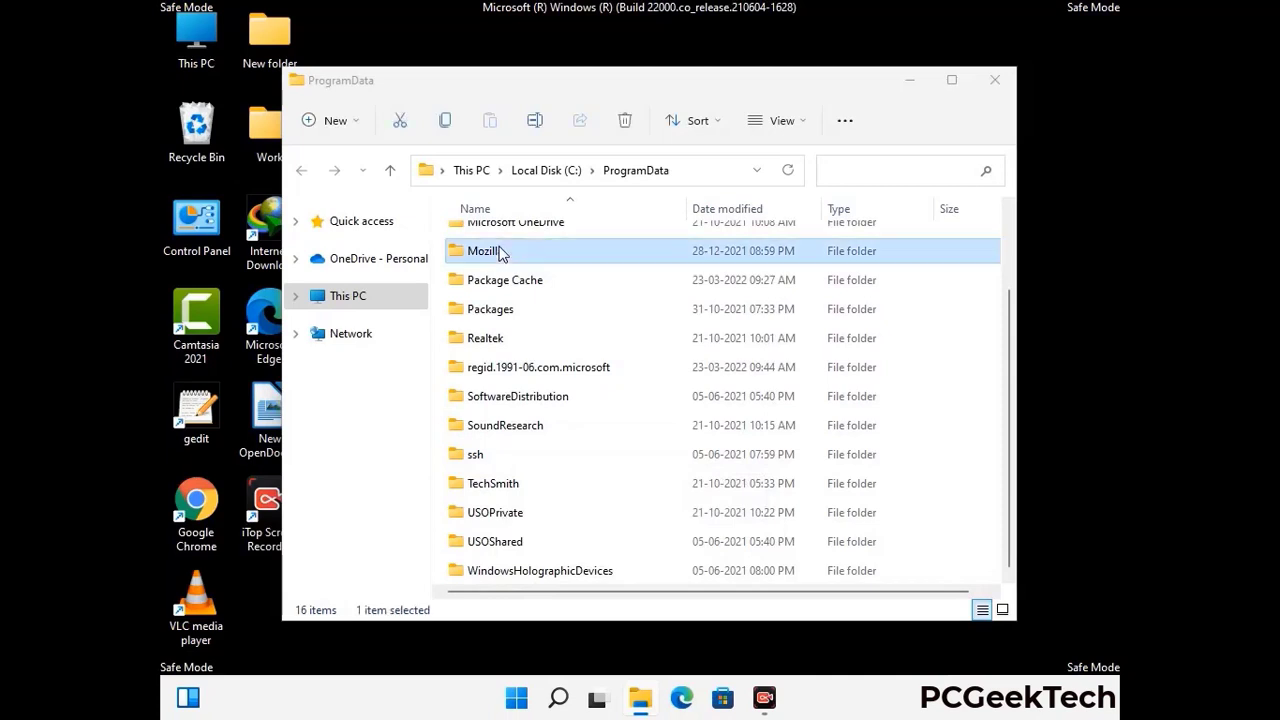
pyautogui.click(626, 121)
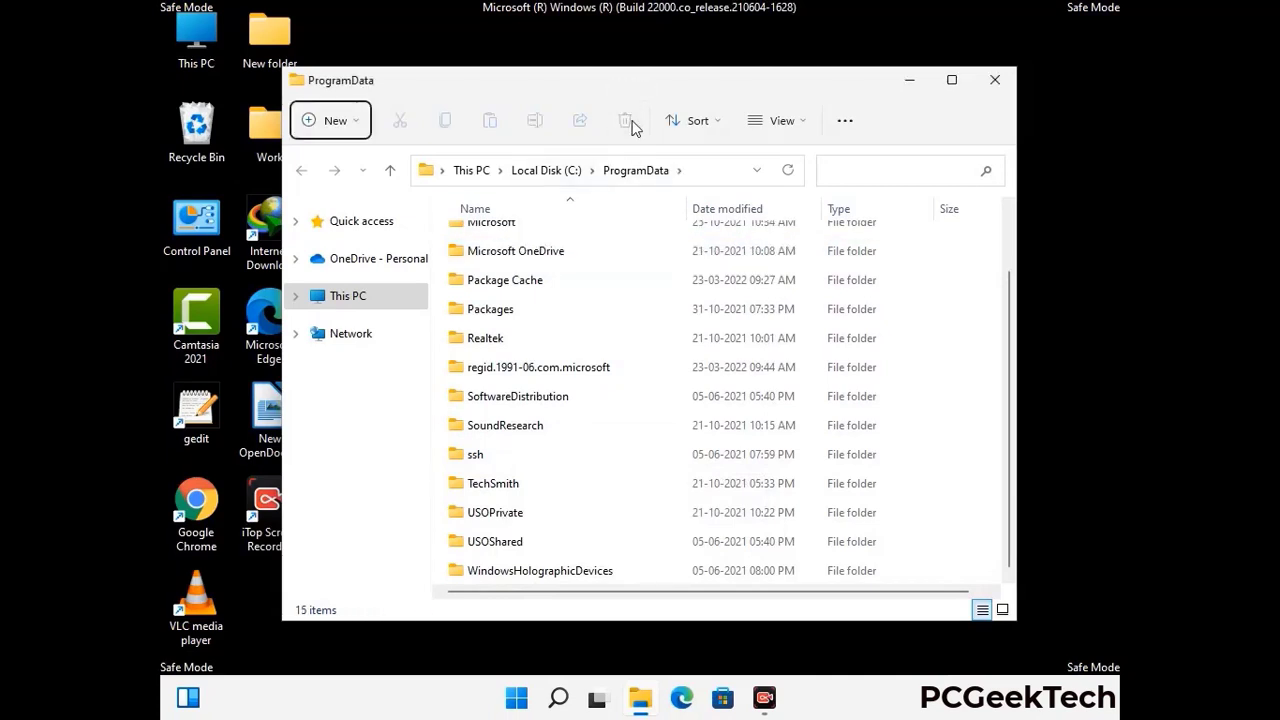
pyautogui.scroll(1, 660, 420)
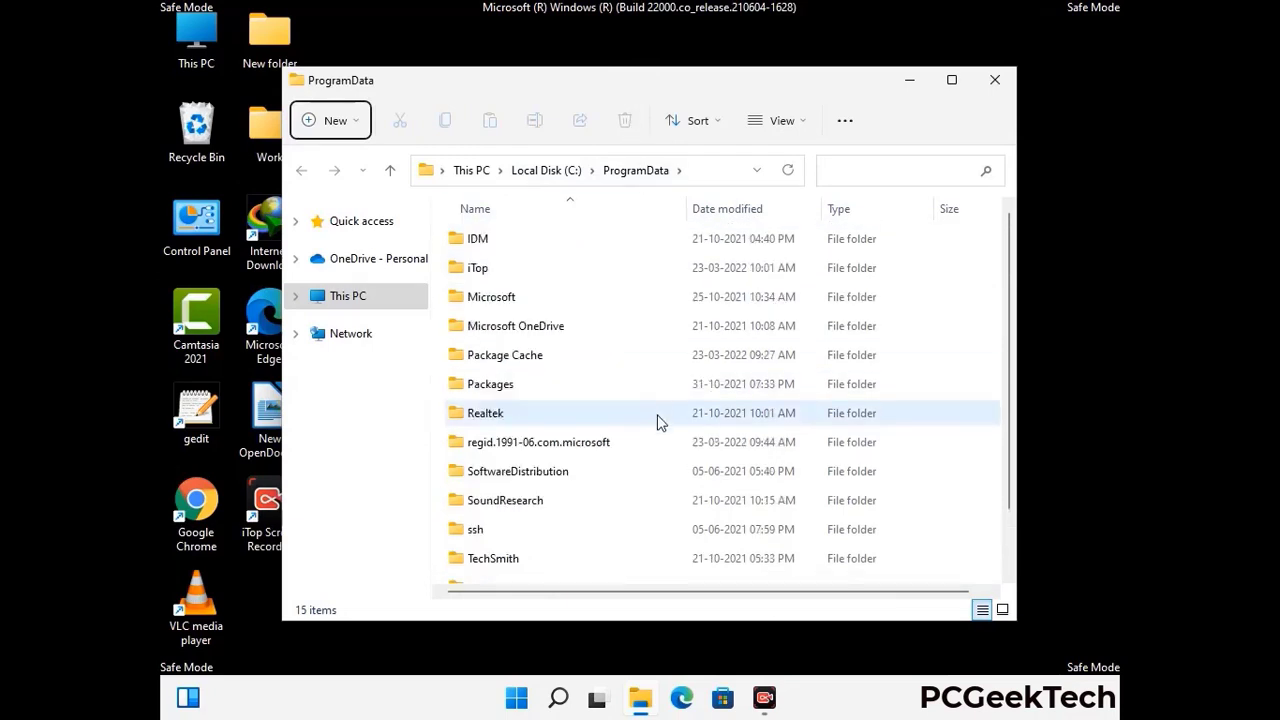
pyautogui.click(1002, 77)
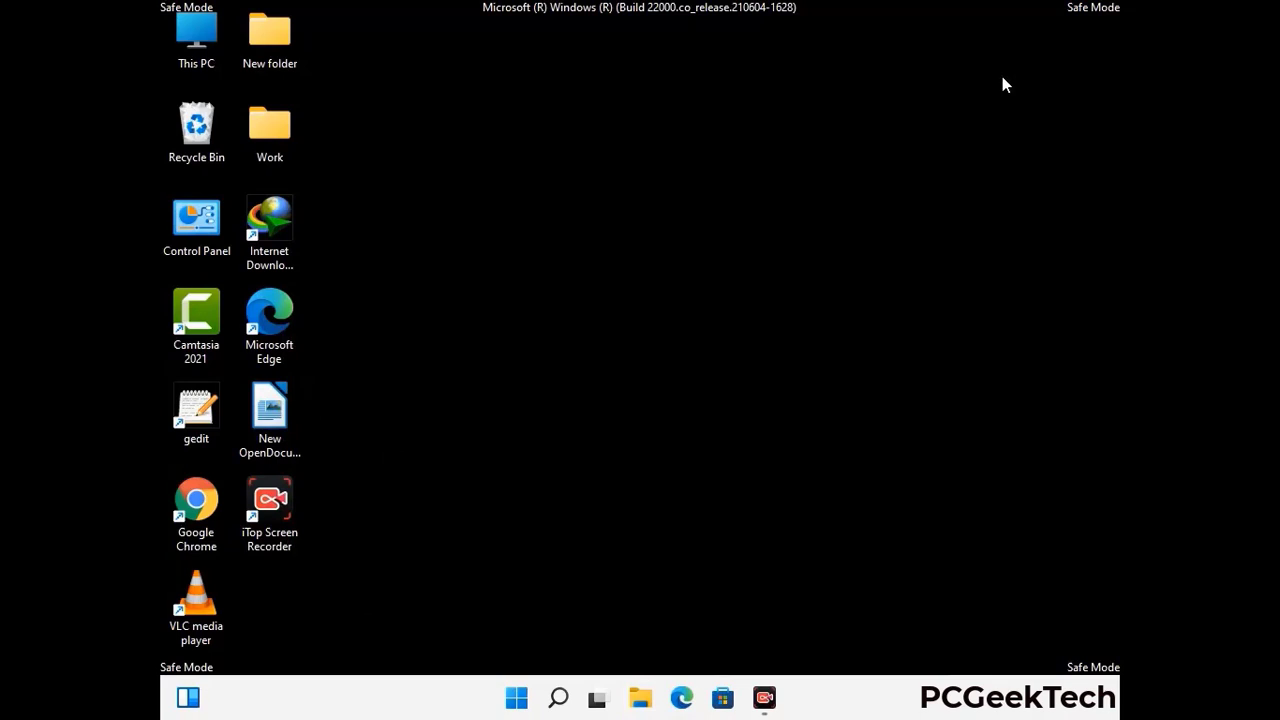
pyautogui.press('super+r')
pyautogui.moveTo(417, 462); pyautogui.dragTo(668, 259)
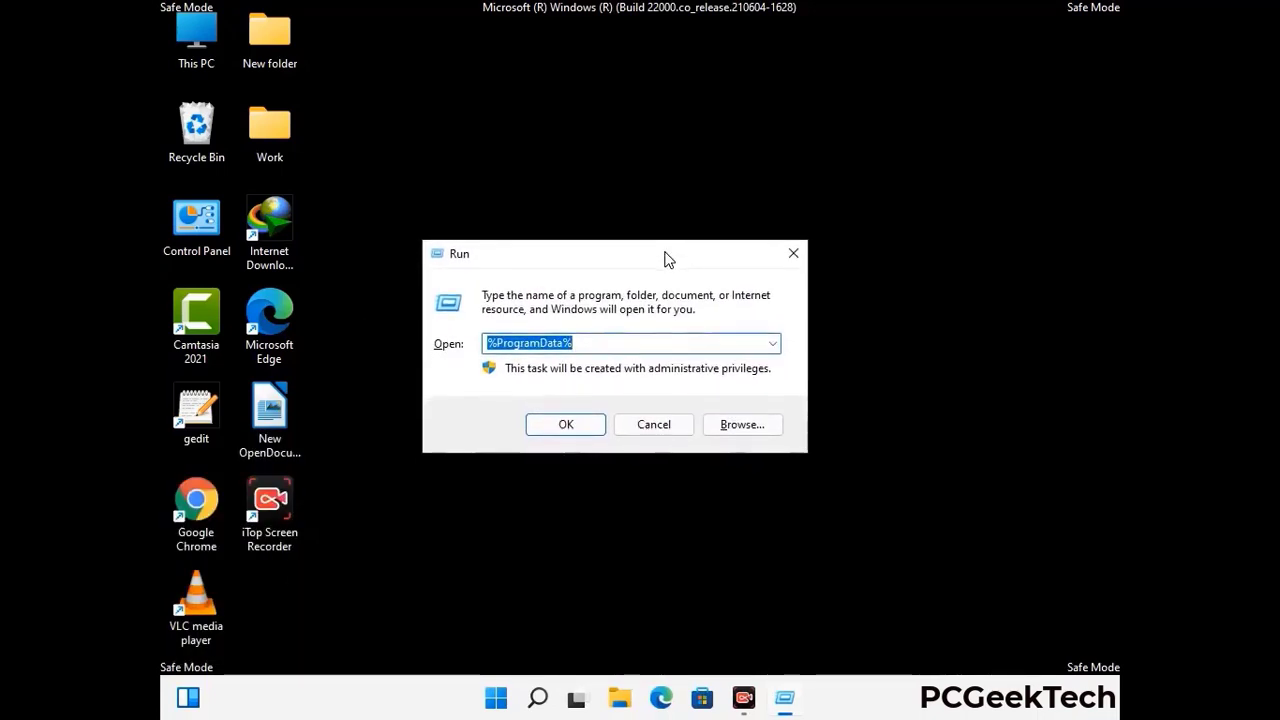
pyautogui.write('%Win')
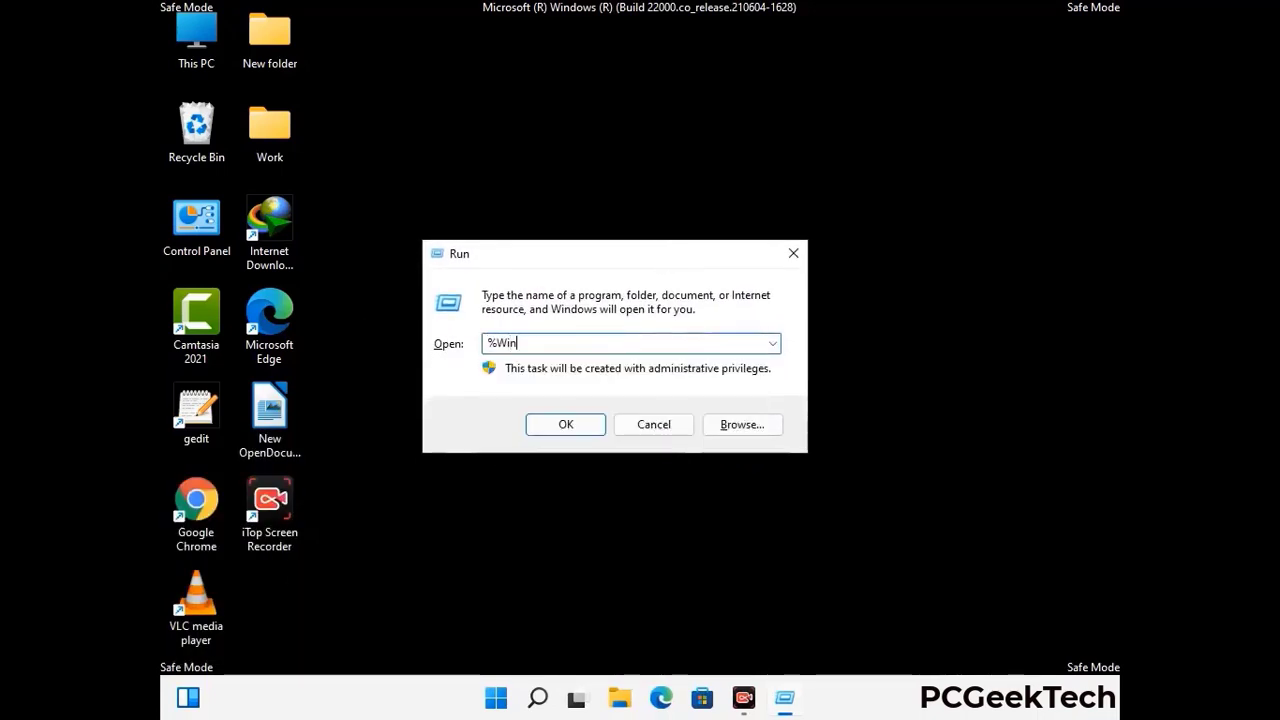
pyautogui.write('Dir%')
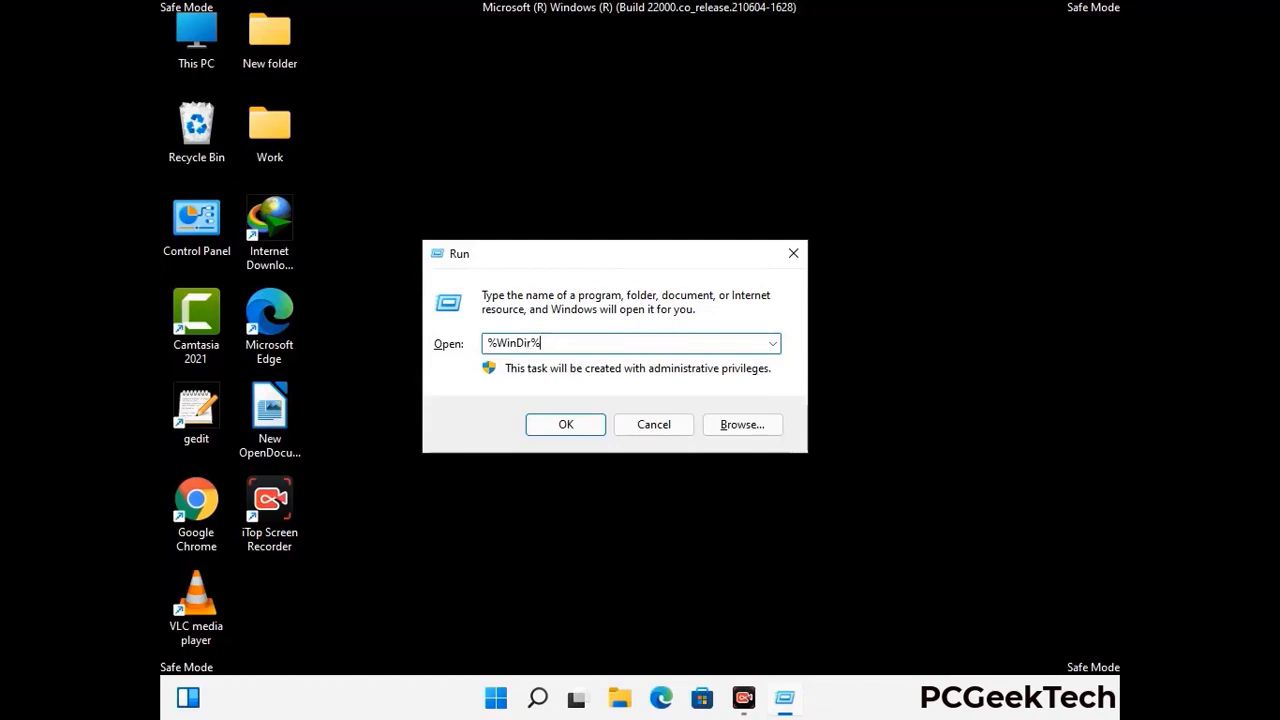
pyautogui.press('Return')
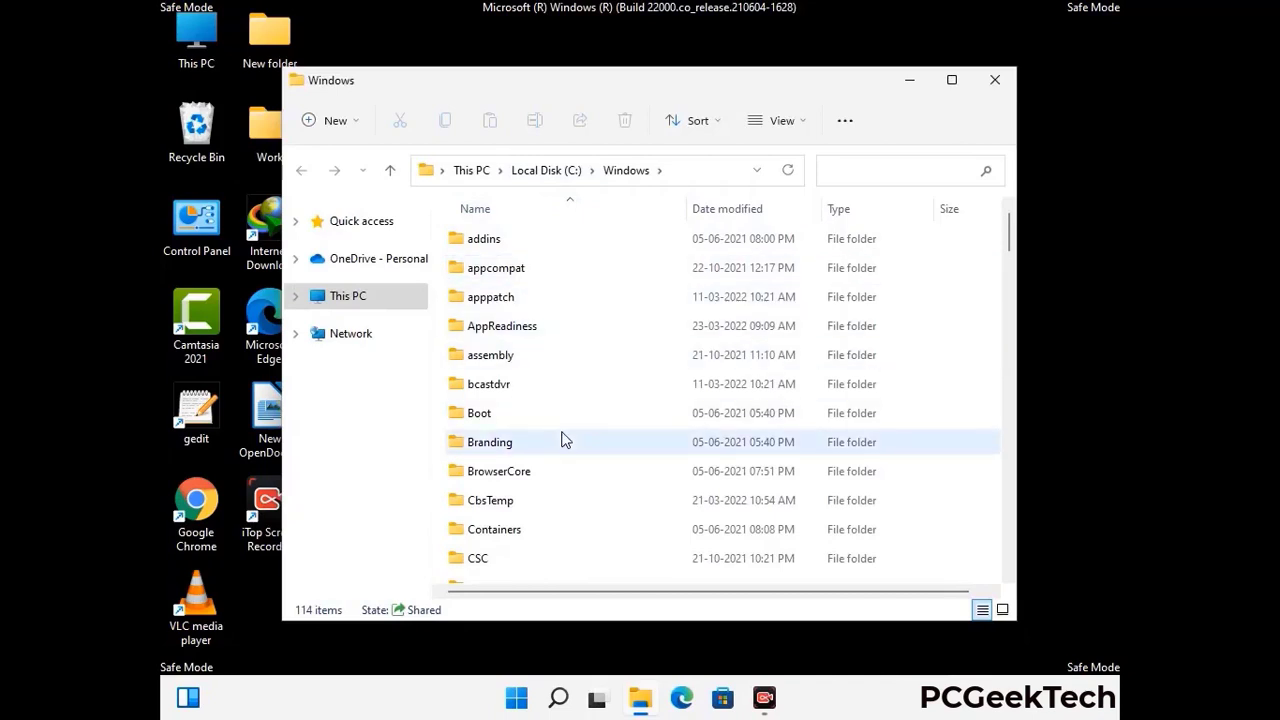
pyautogui.scroll(-1, 563, 438)
pyautogui.scroll(-2, 563, 442)
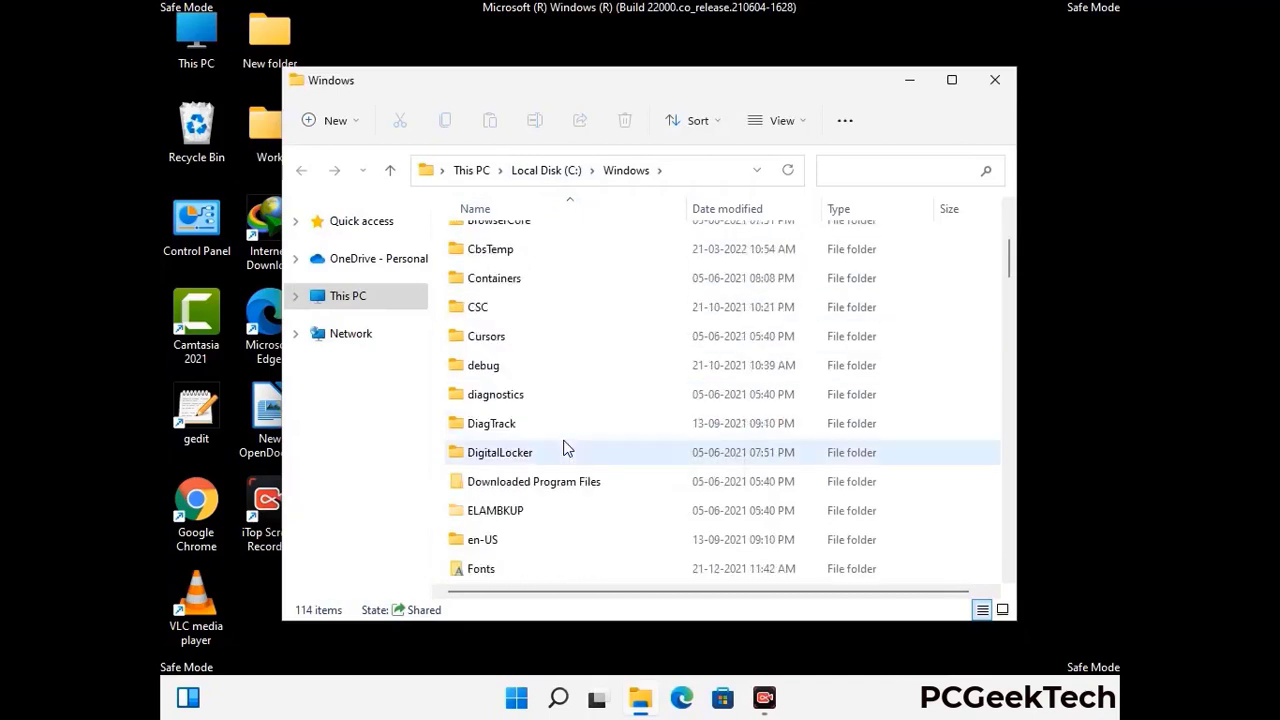
pyautogui.scroll(-1, 564, 446)
pyautogui.scroll(-5, 563, 450)
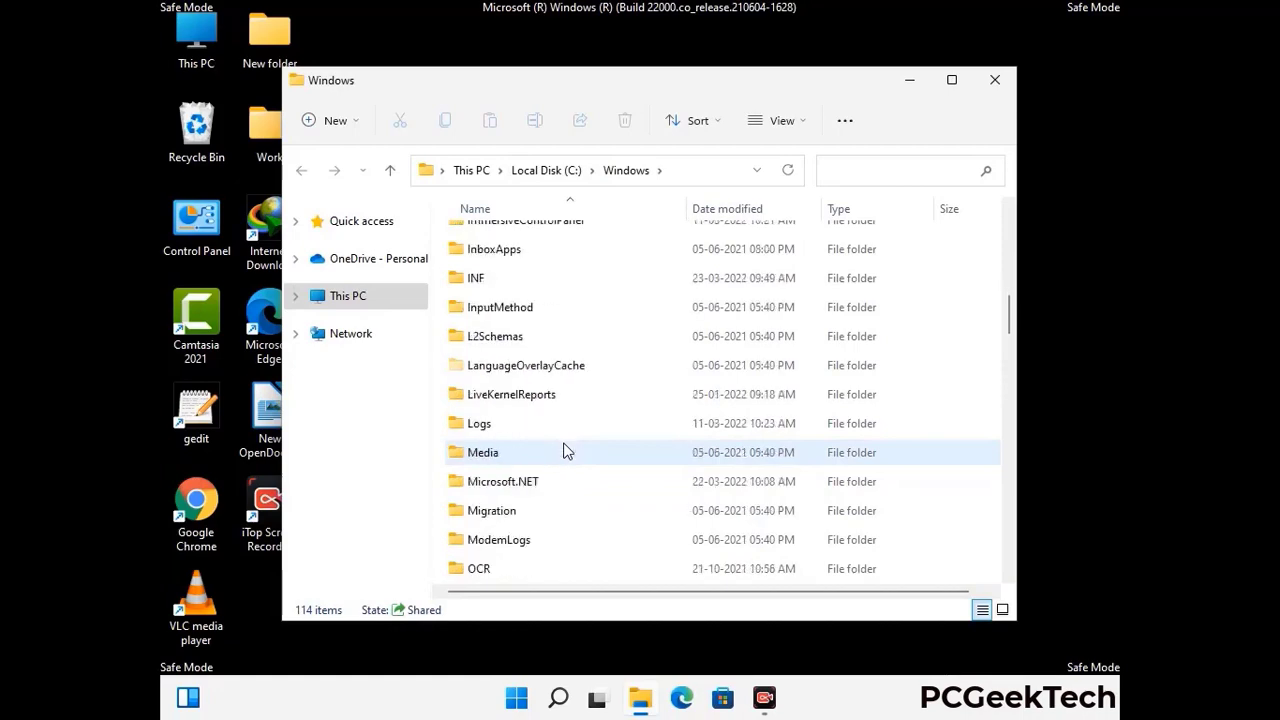
pyautogui.scroll(-1, 563, 452)
pyautogui.scroll(-8, 563, 452)
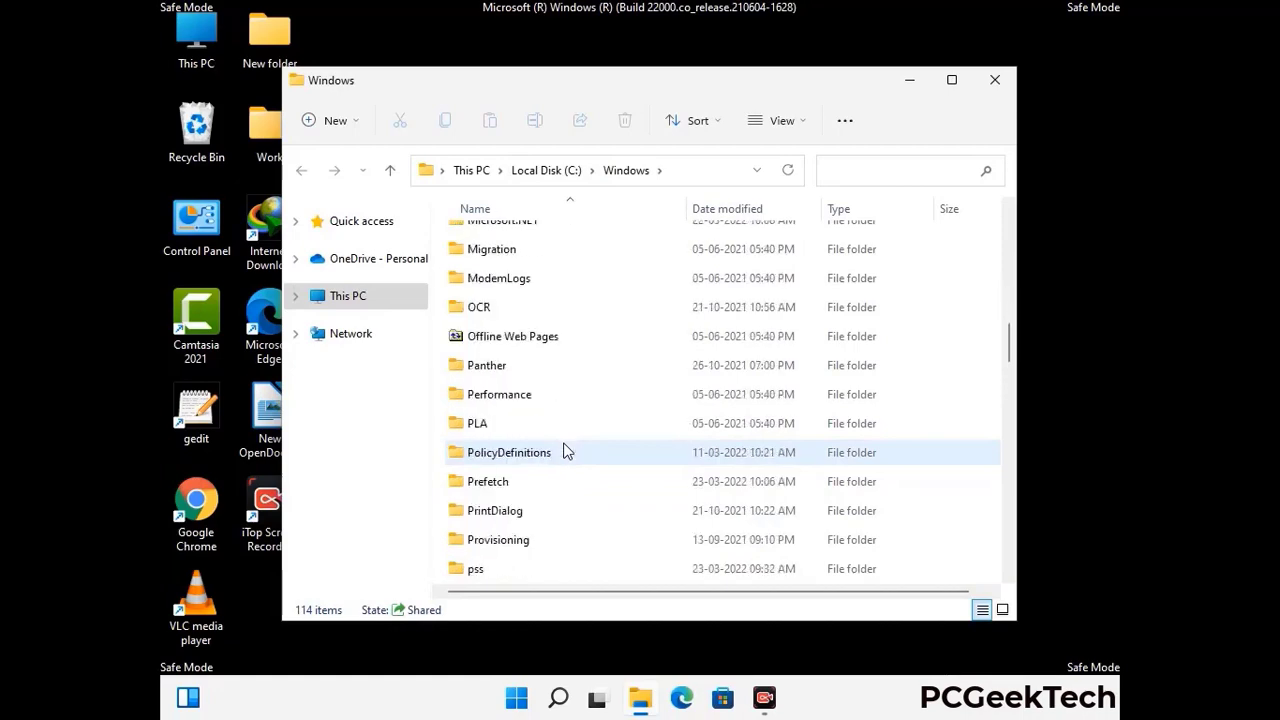
pyautogui.scroll(-6, 563, 452)
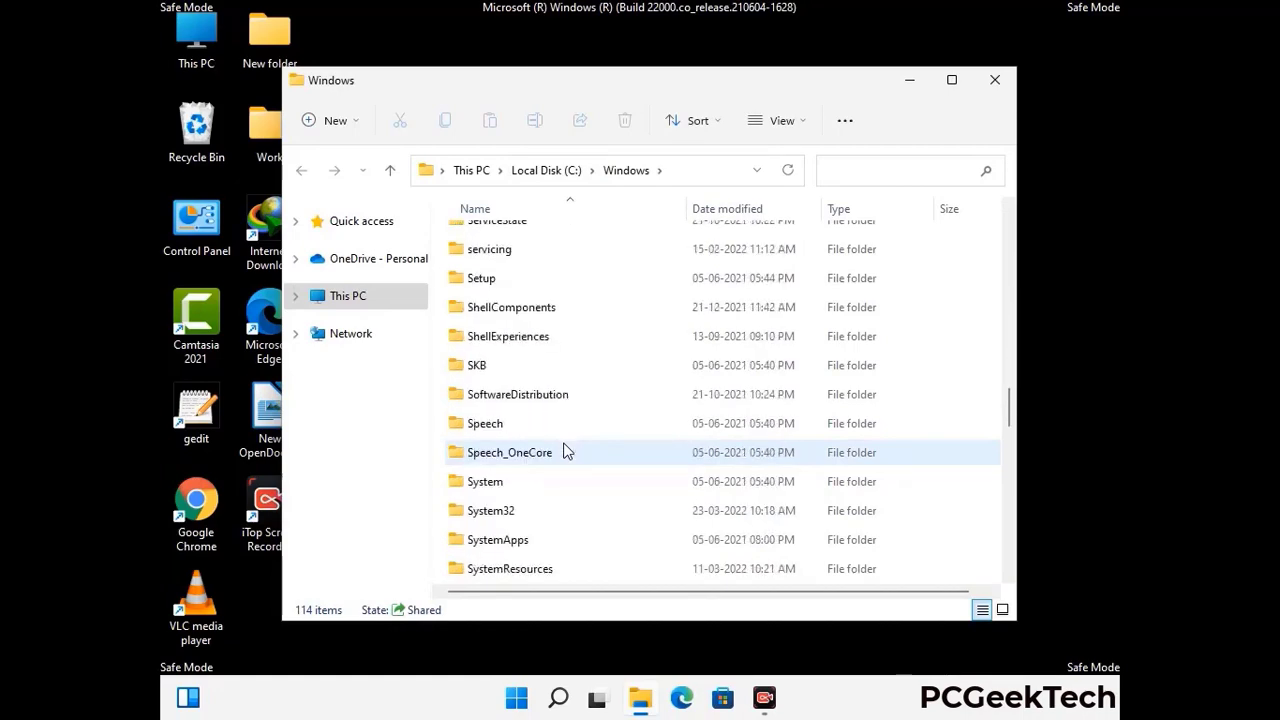
pyautogui.scroll(-2, 563, 452)
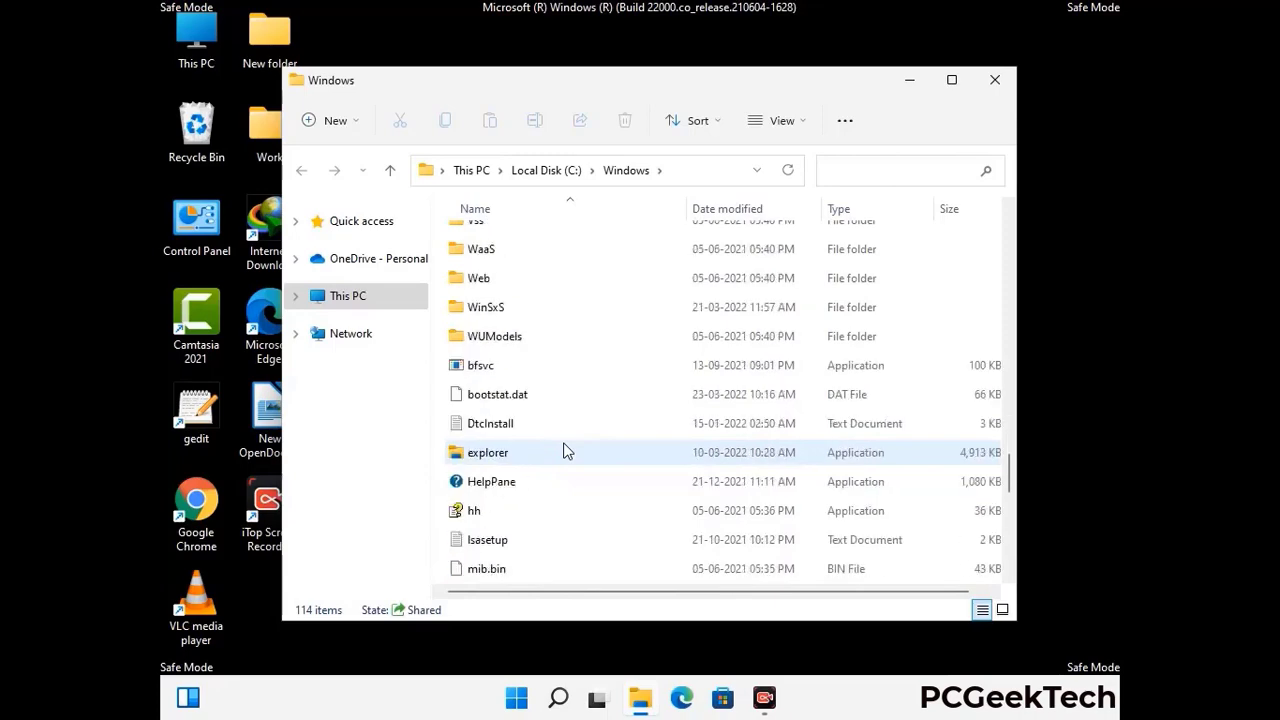
pyautogui.scroll(-9, 563, 452)
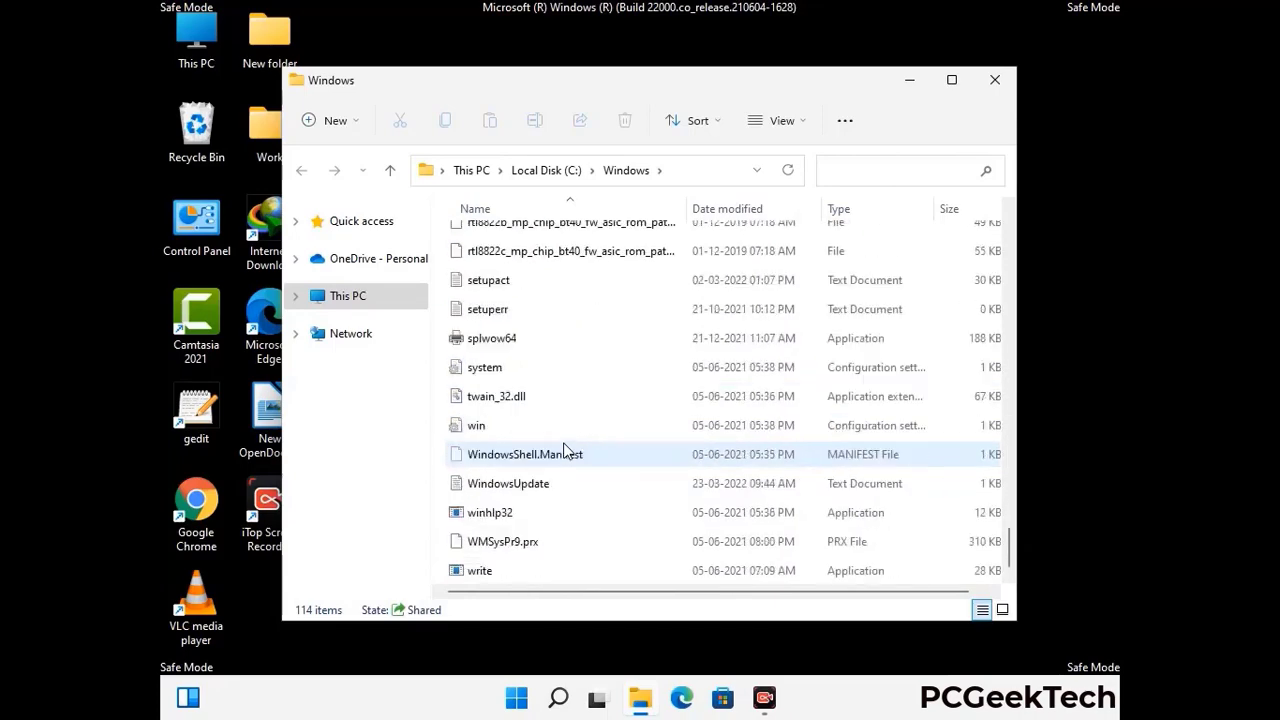
pyautogui.scroll(10, 563, 452)
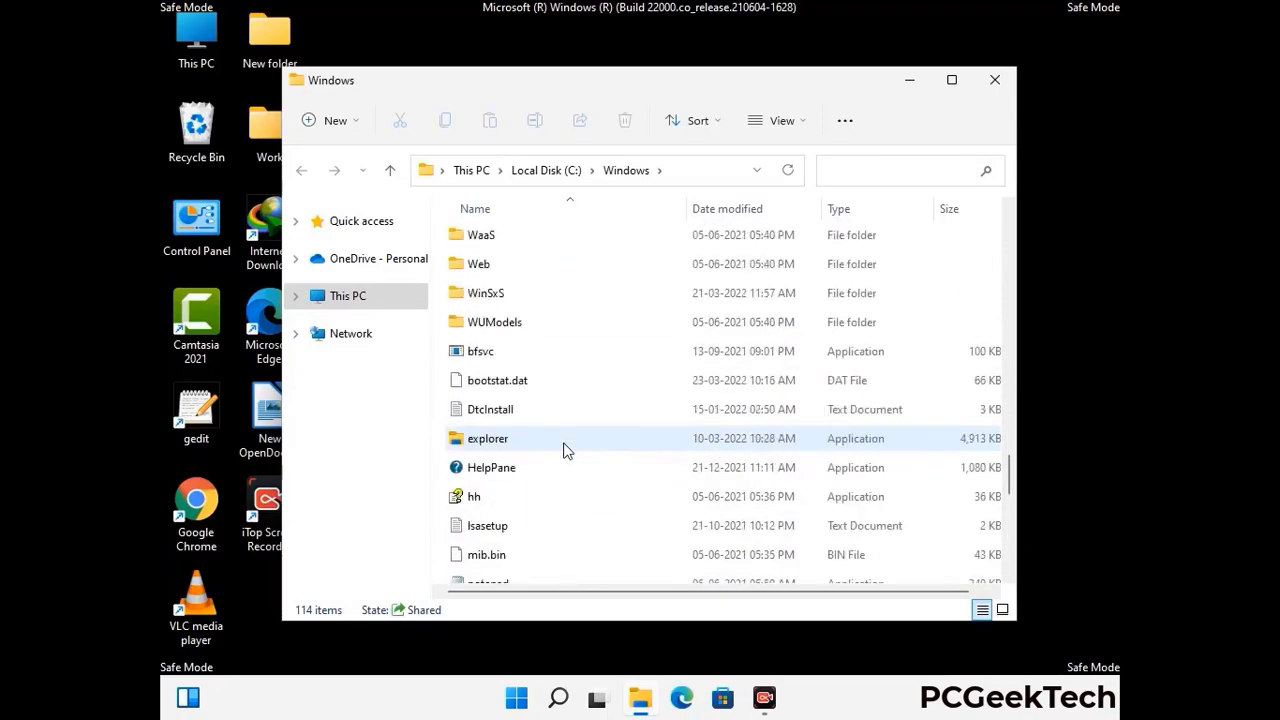
pyautogui.scroll(4, 563, 452)
pyautogui.scroll(3, 563, 450)
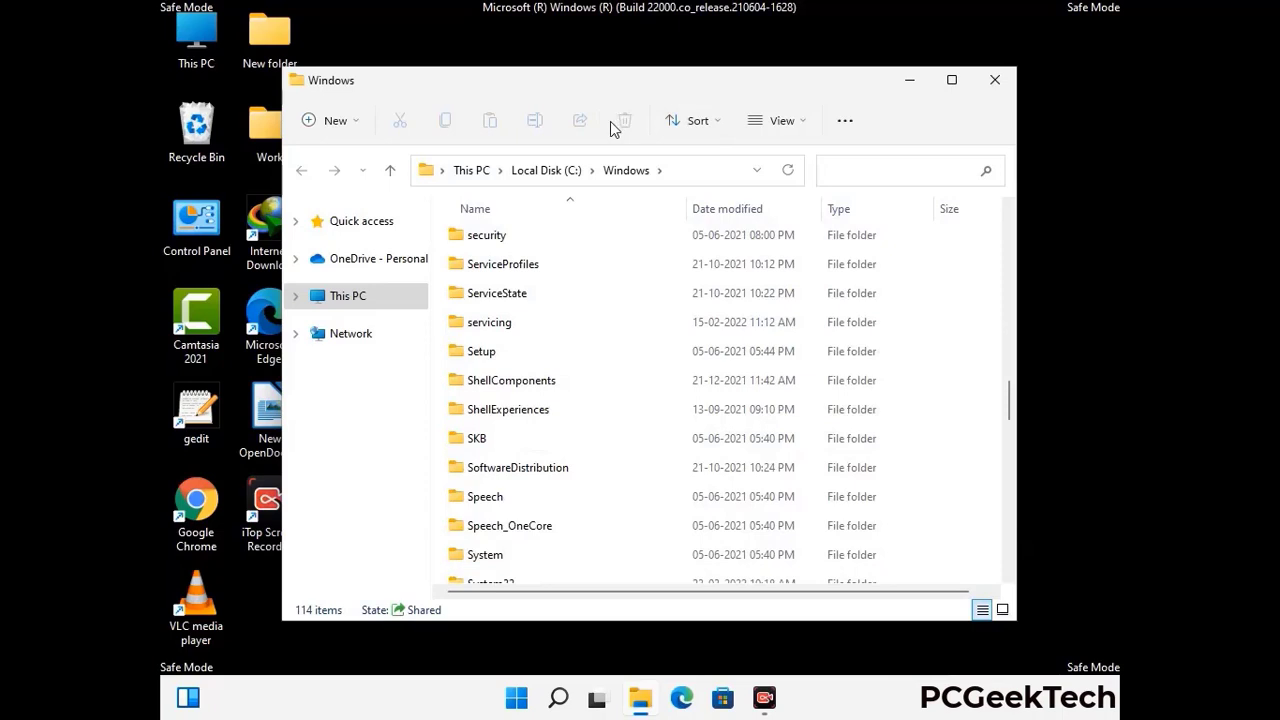
pyautogui.click(1000, 79)
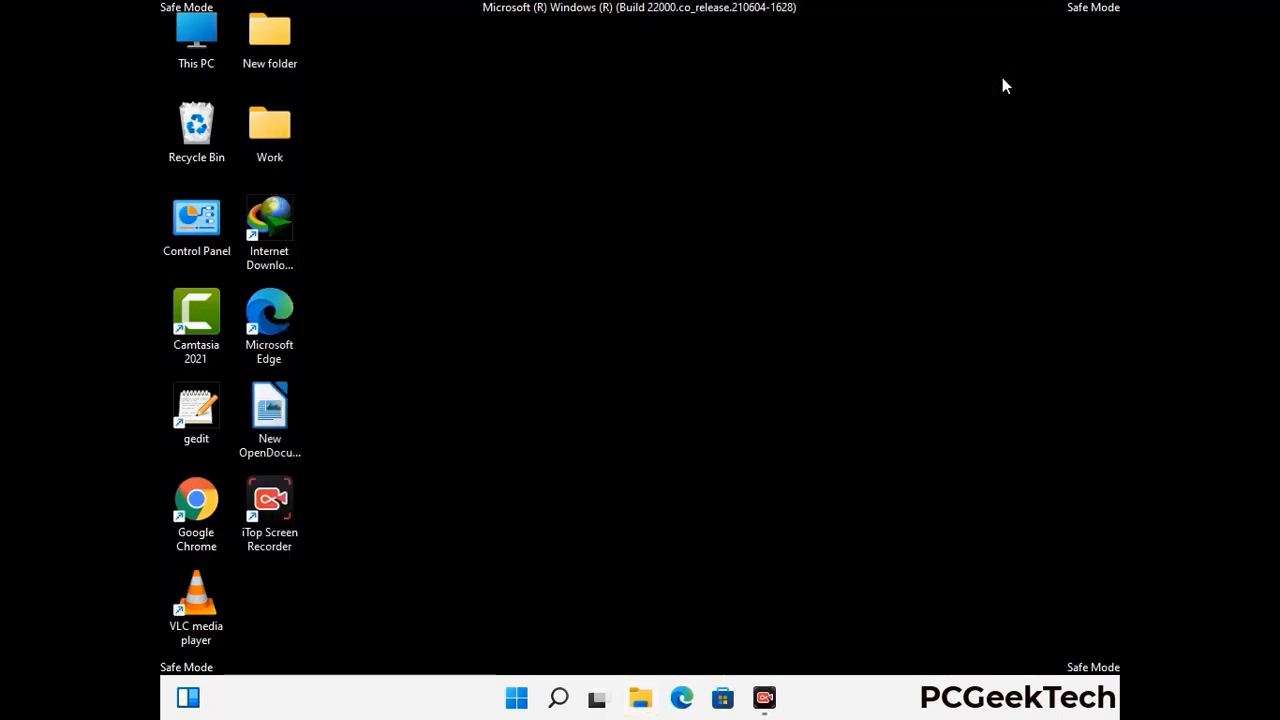
# Open the user's Temp folder by running %temp% from the Run dialog.
pyautogui.press('super+r')
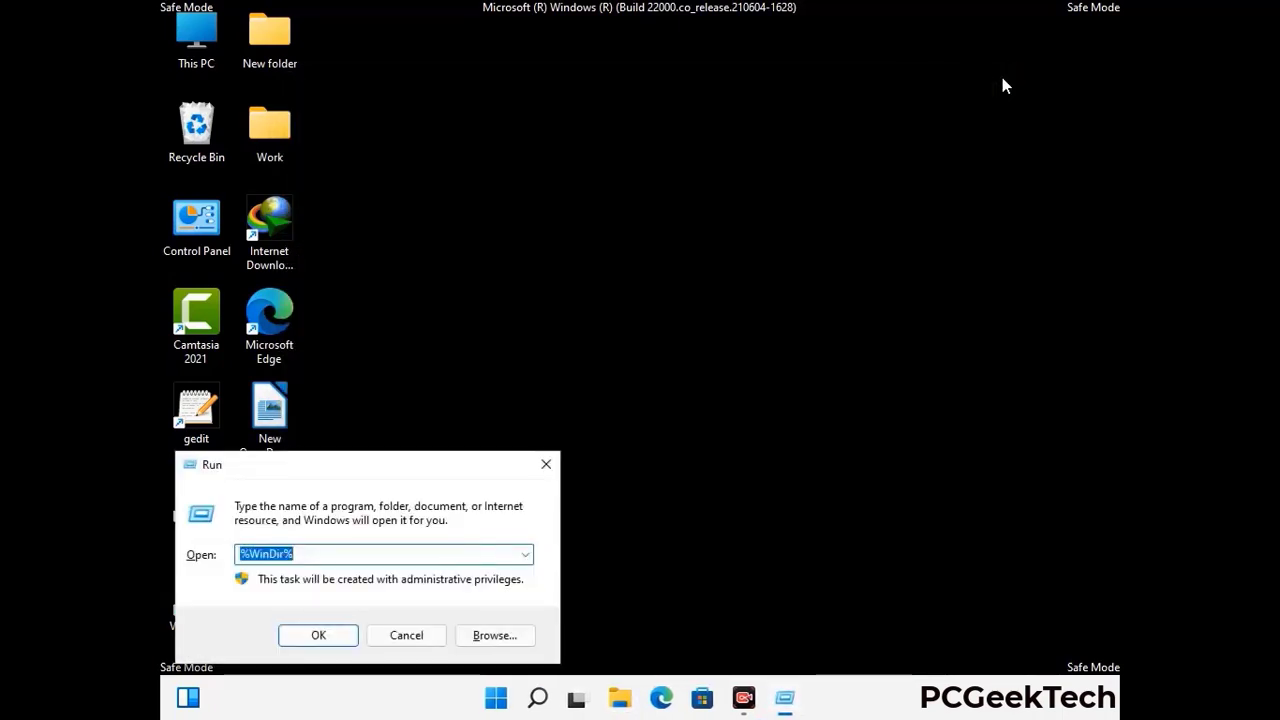
pyautogui.moveTo(423, 471); pyautogui.dragTo(726, 172)
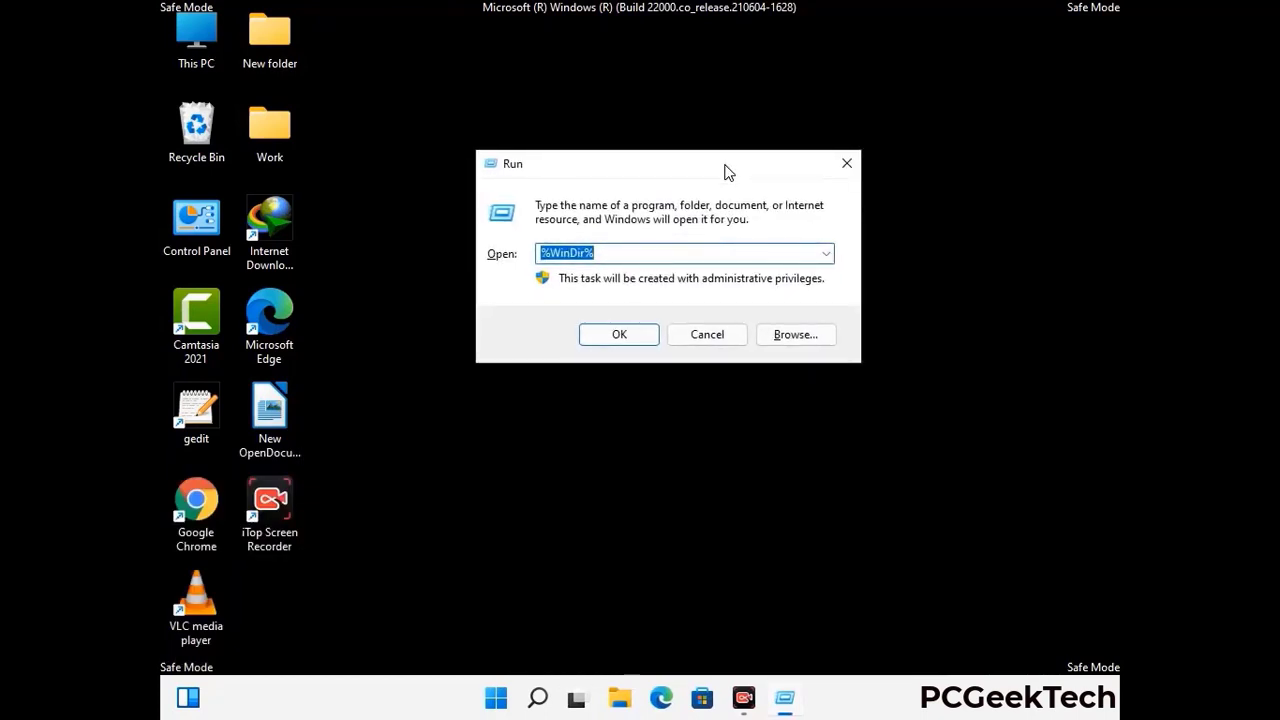
pyautogui.write('%temp')
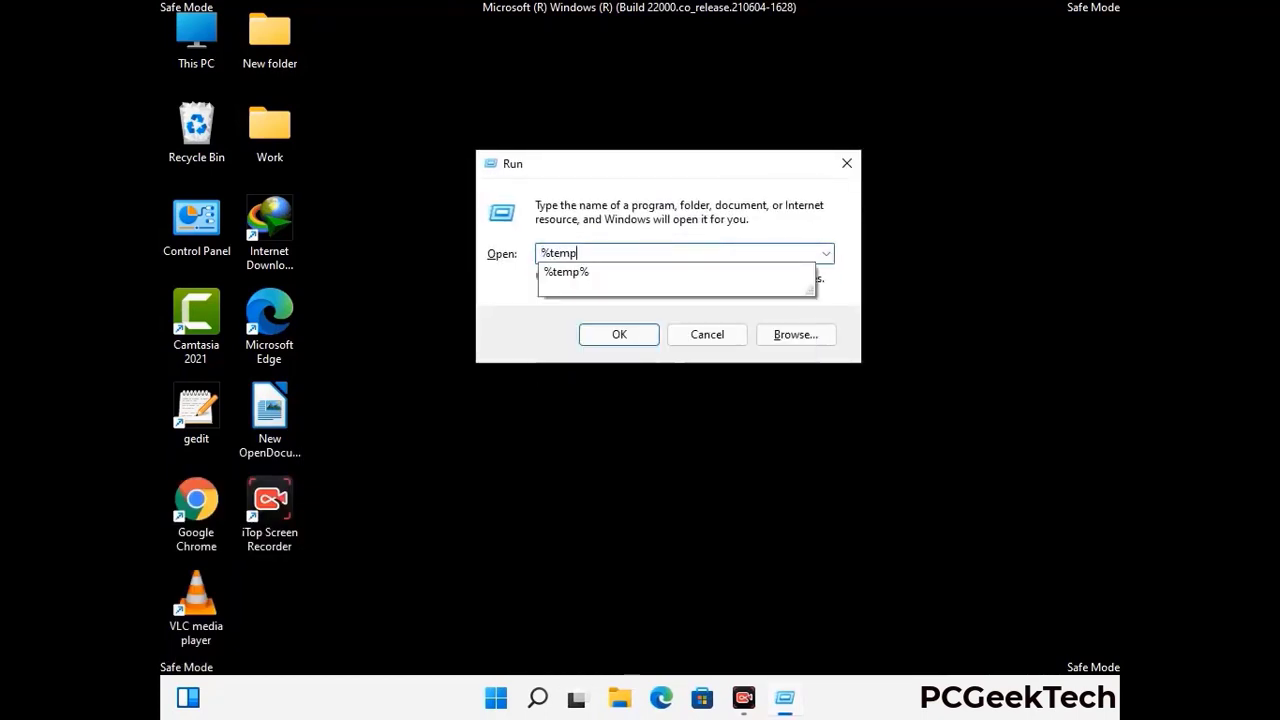
pyautogui.write('%')
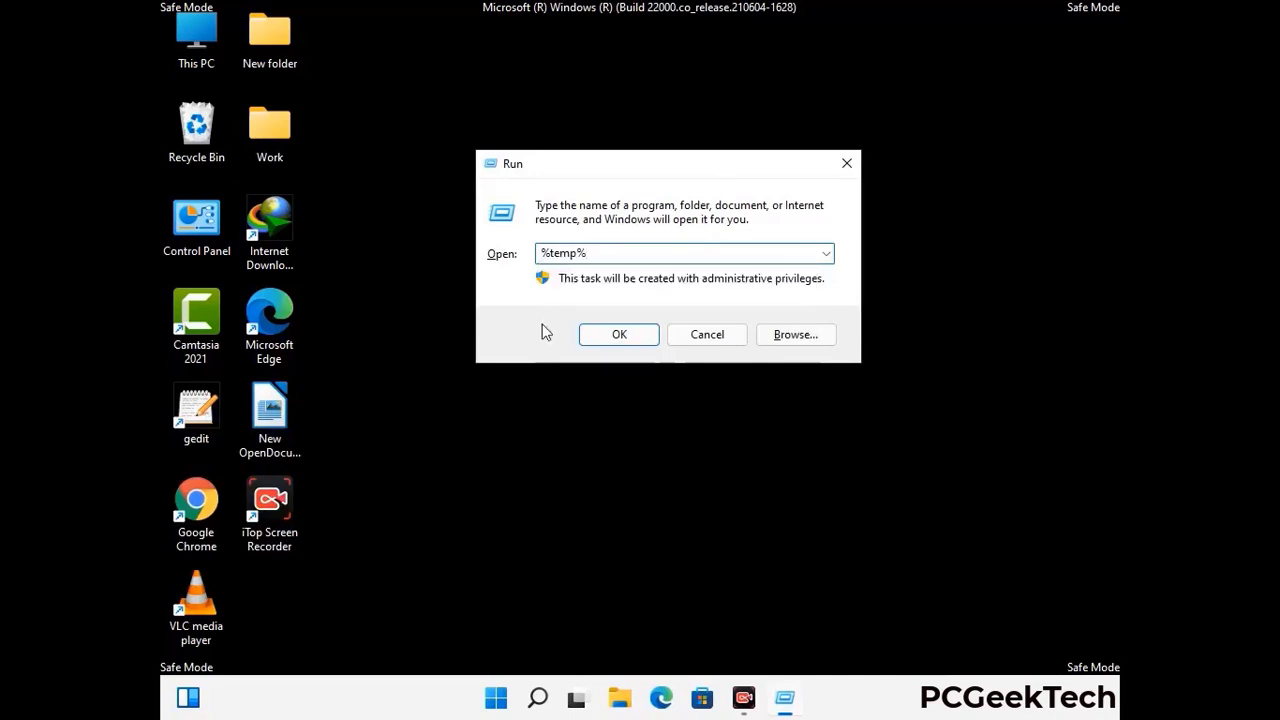
pyautogui.click(619, 334)
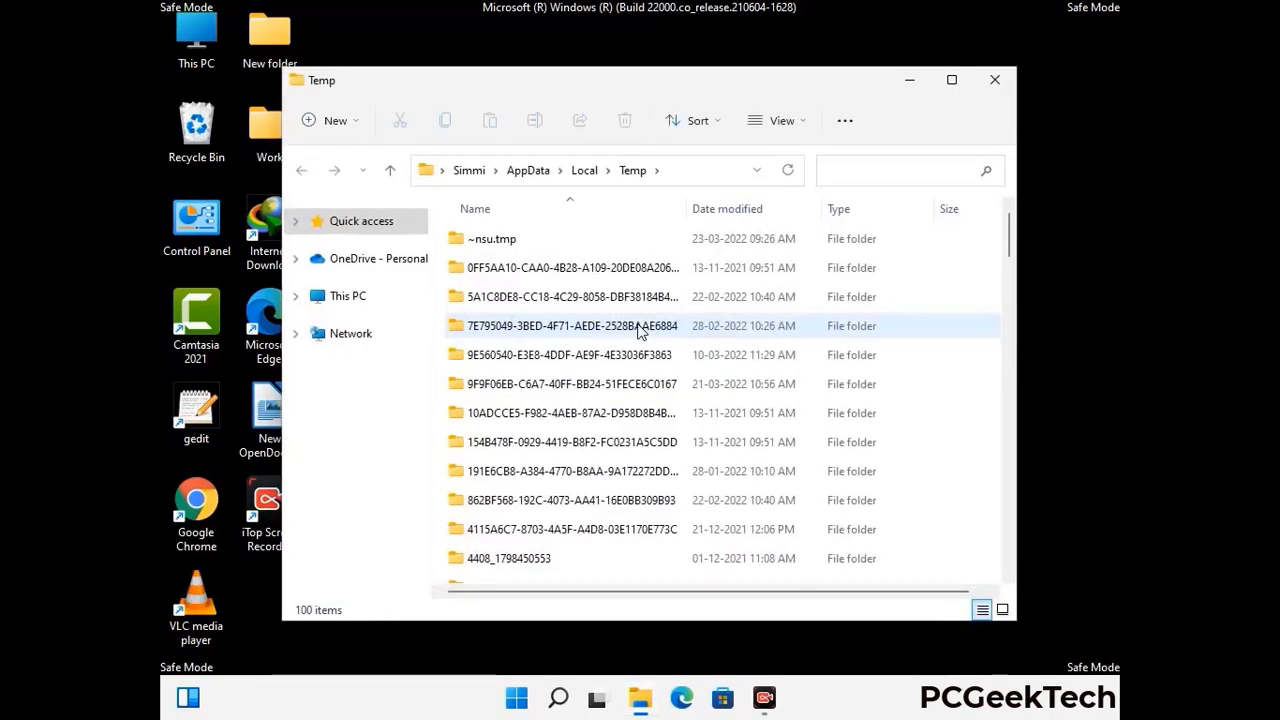
# Select all 100 items in Temp, delete them, and close the window.
pyautogui.click(580, 385)
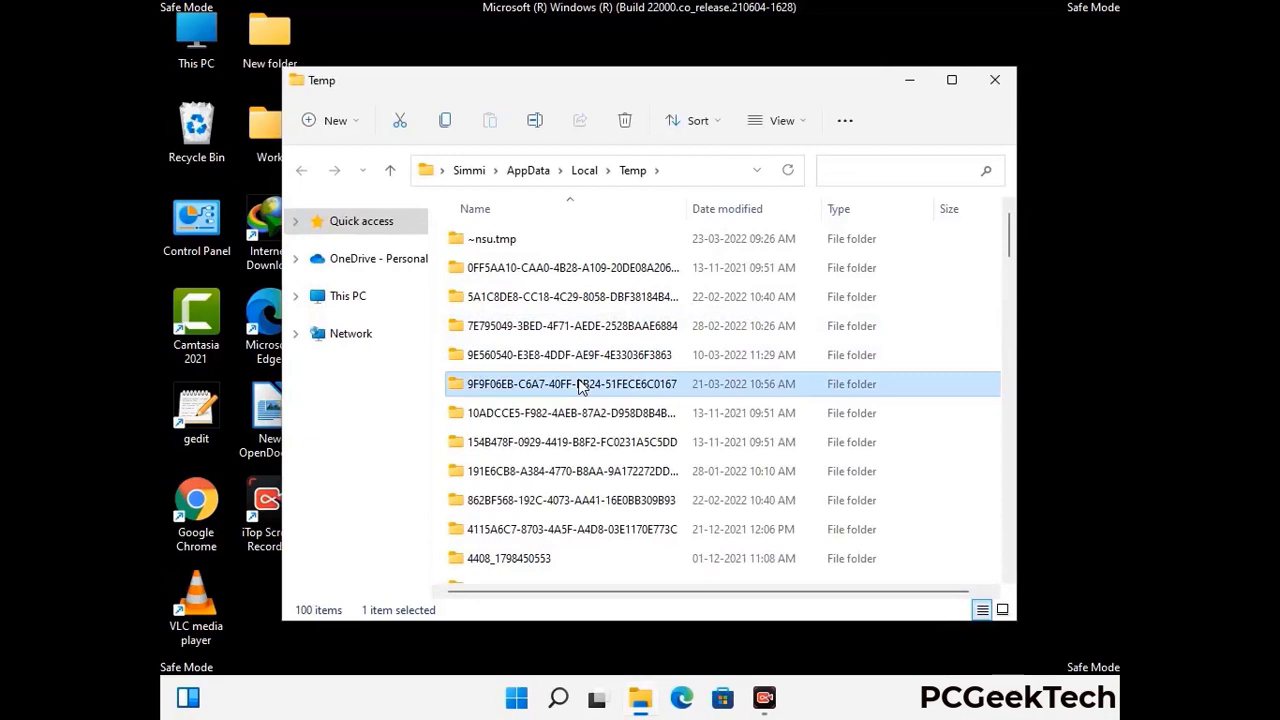
pyautogui.hotkey('ctrl', 'a')
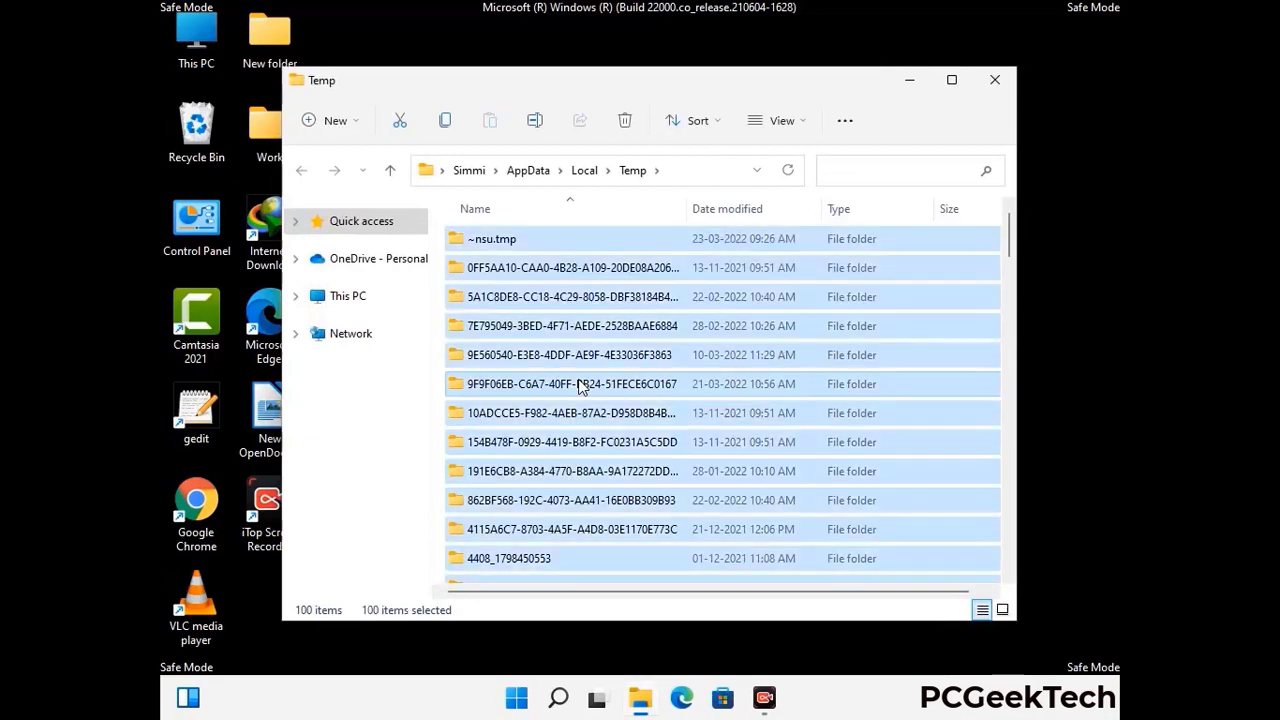
pyautogui.click(627, 121)
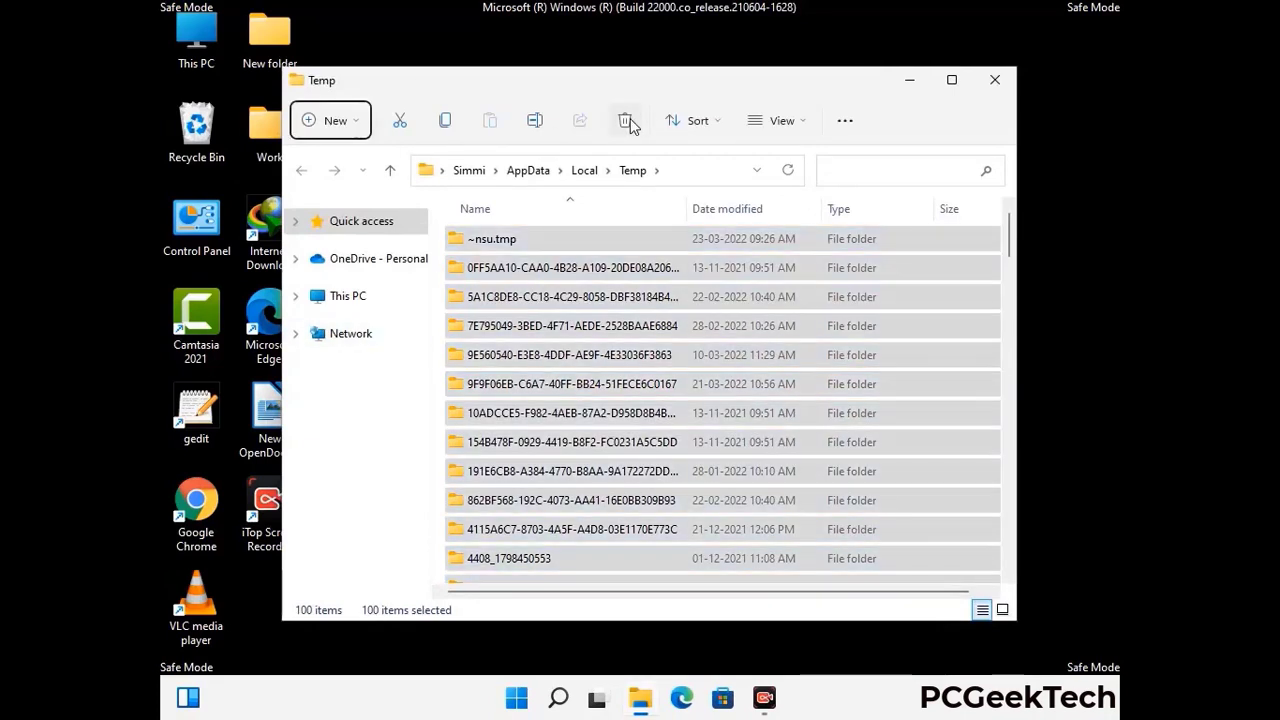
pyautogui.click(995, 79)
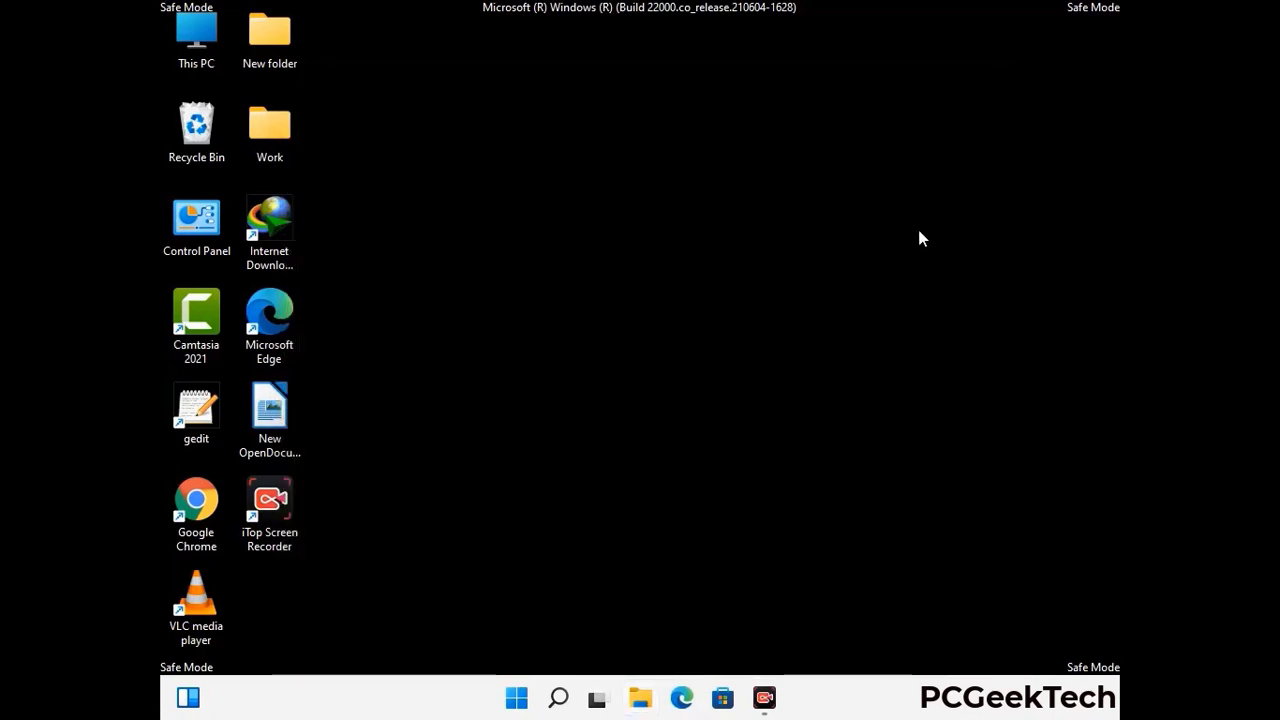
# Open C:\Windows\Temp via 'temp', delete all six items there, and close the window.
pyautogui.press('super+r')
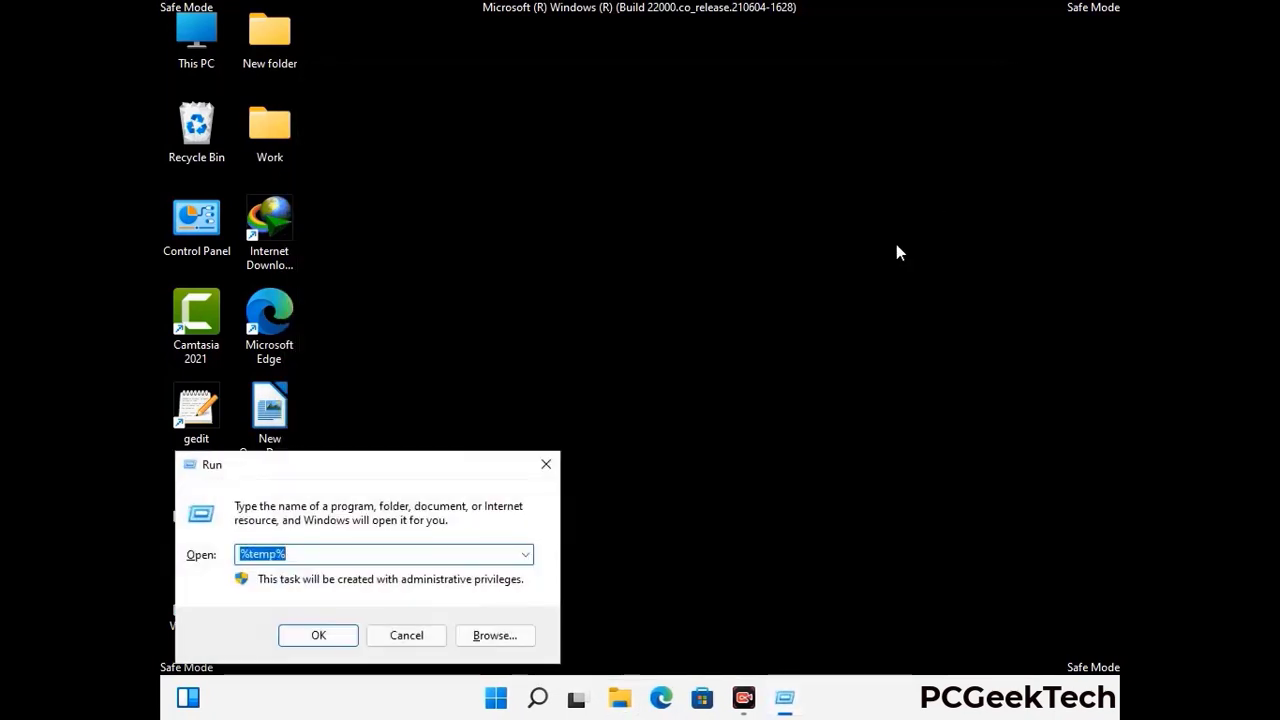
pyautogui.moveTo(441, 455); pyautogui.dragTo(729, 180)
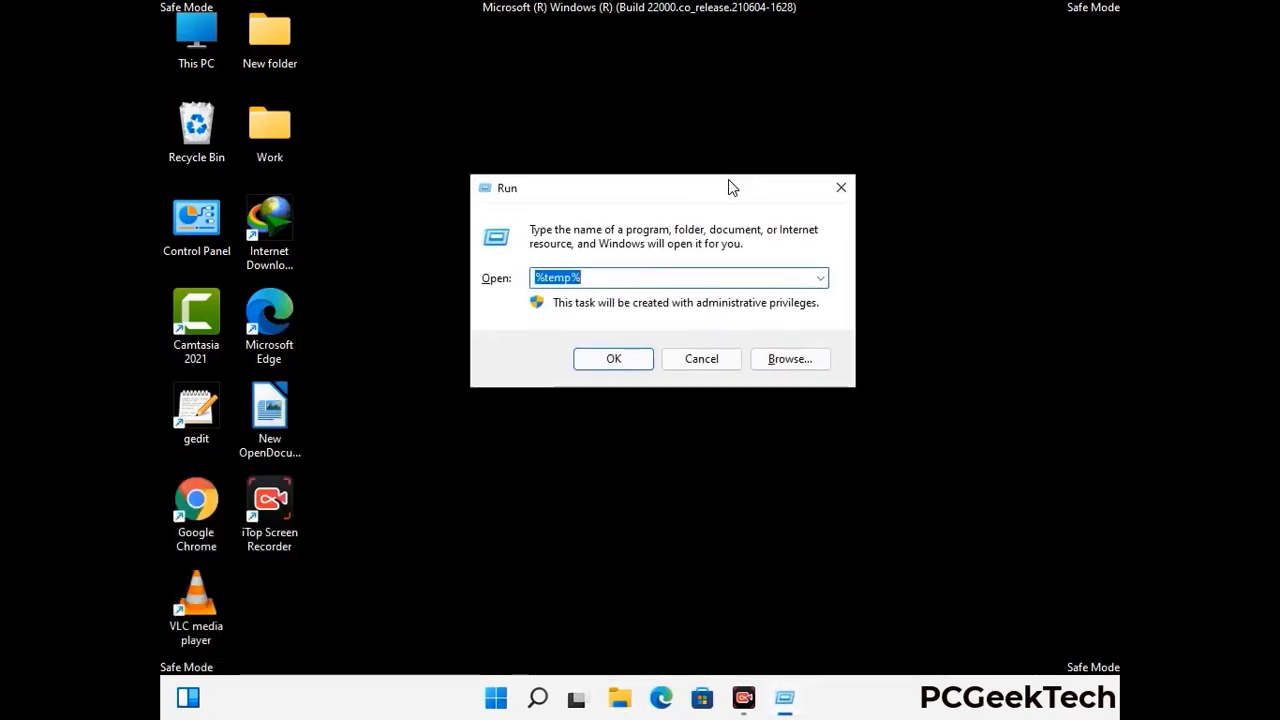
pyautogui.write('temp')
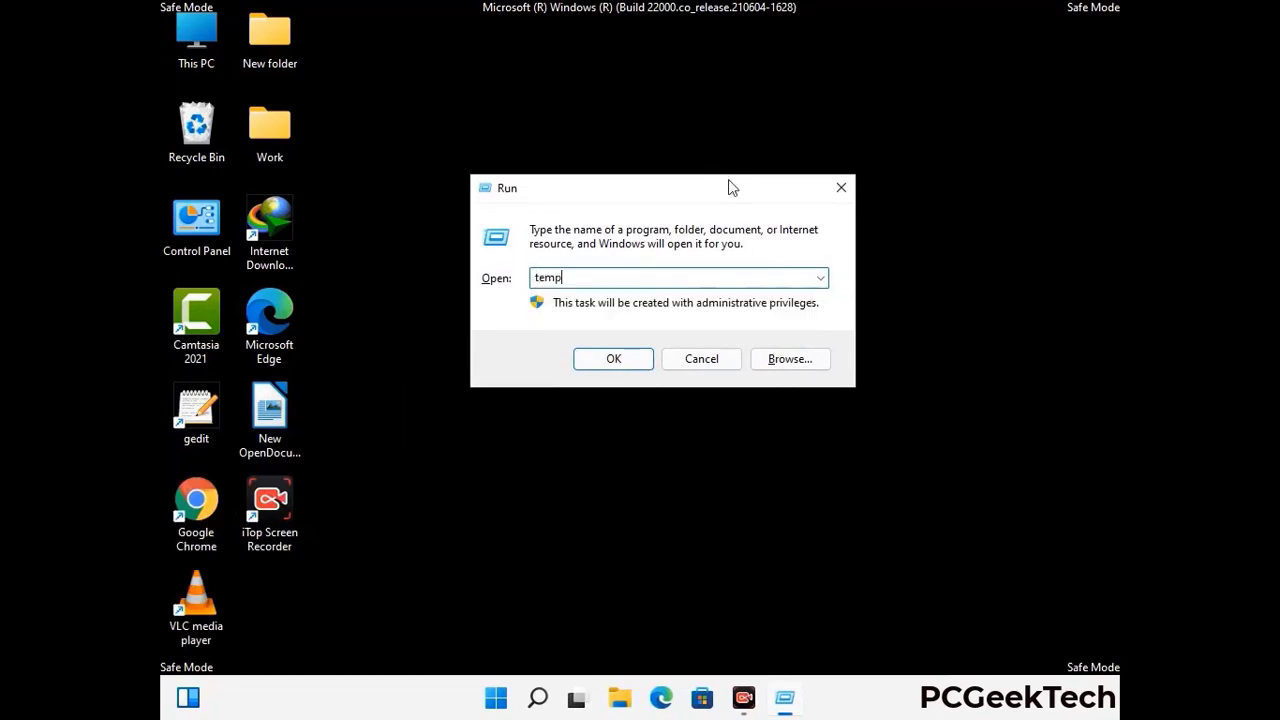
pyautogui.press('Return')
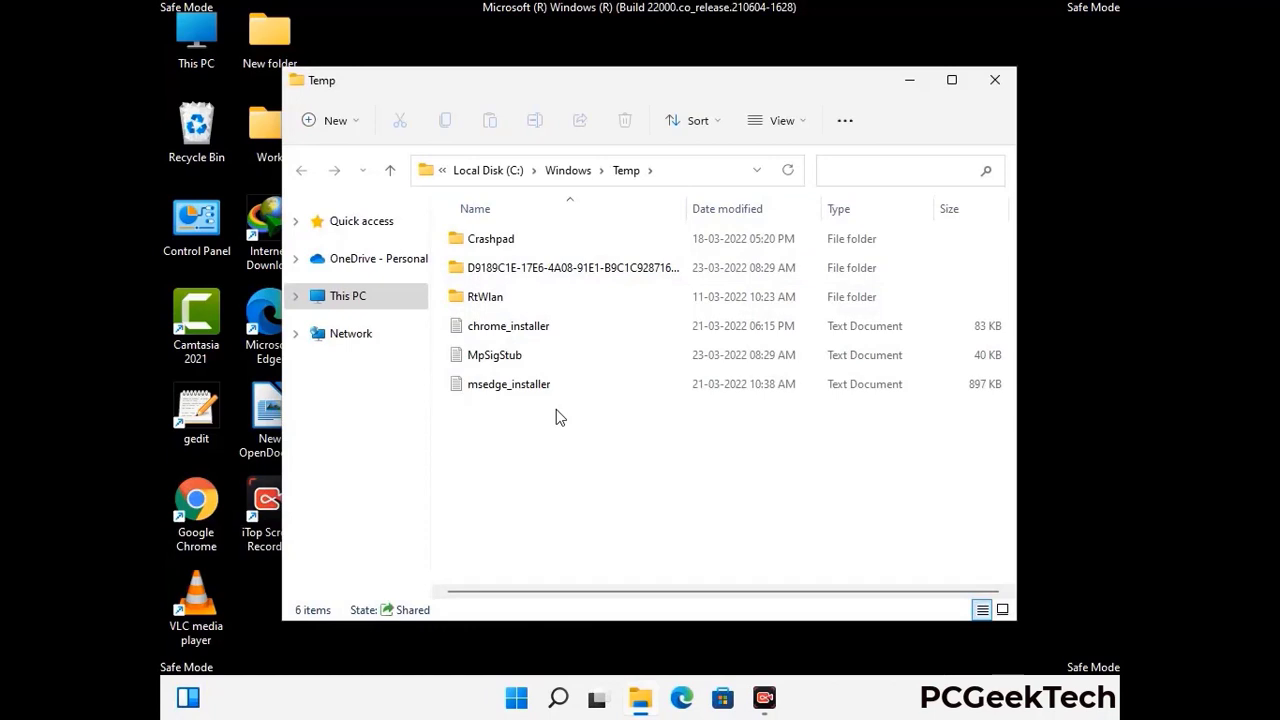
pyautogui.hotkey('ctrl', 'a')
pyautogui.click(625, 120)
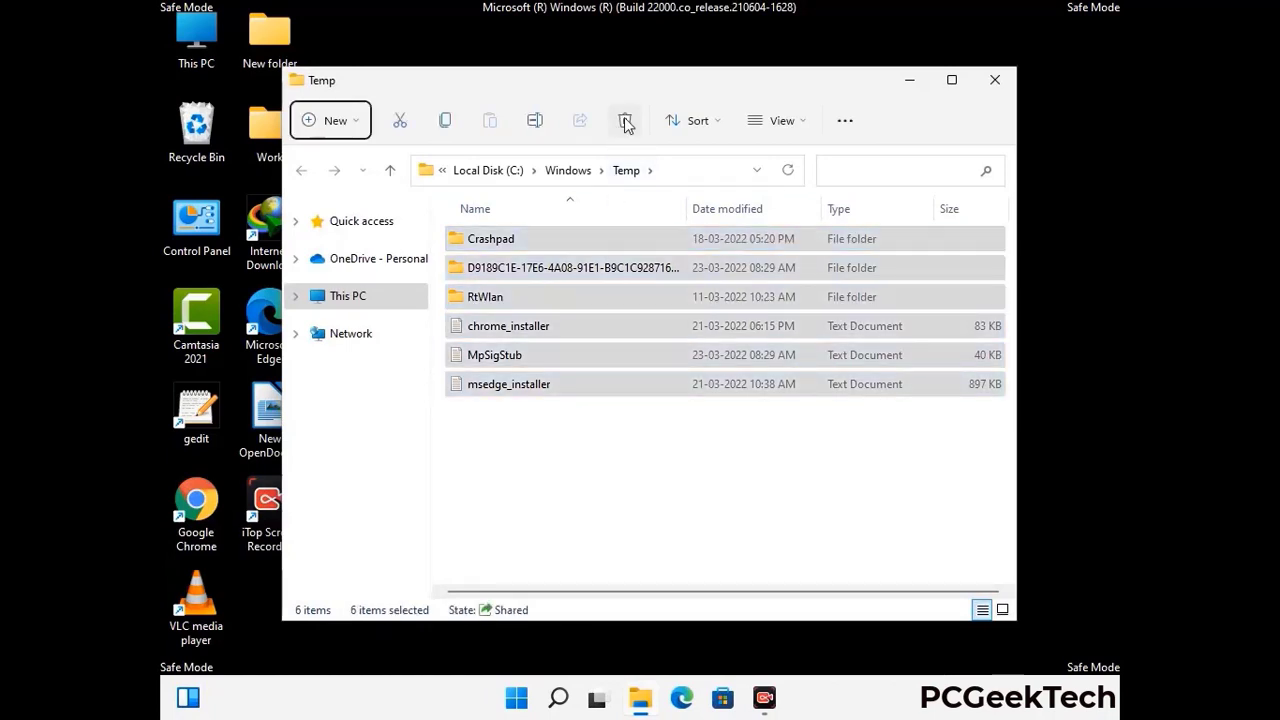
pyautogui.click(996, 81)
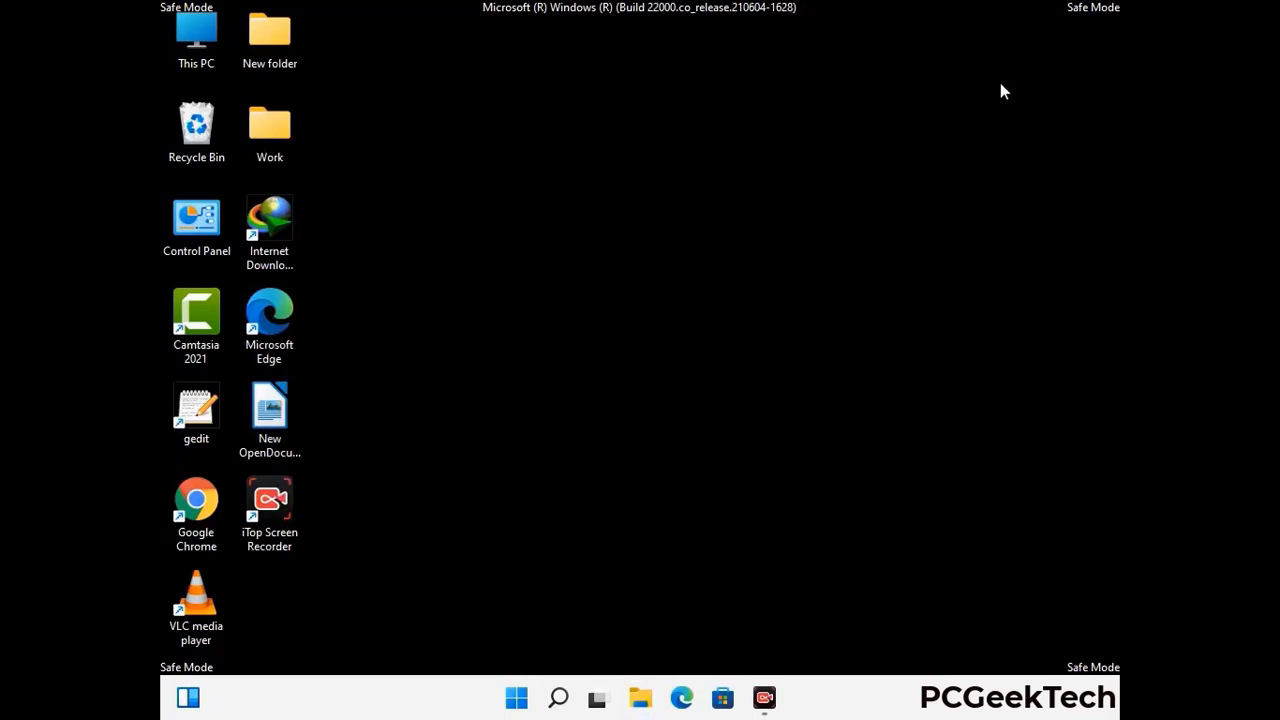
# Launch Registry Editor with 'regedit'.
pyautogui.press('super+r')
pyautogui.moveTo(391, 463); pyautogui.dragTo(666, 160)
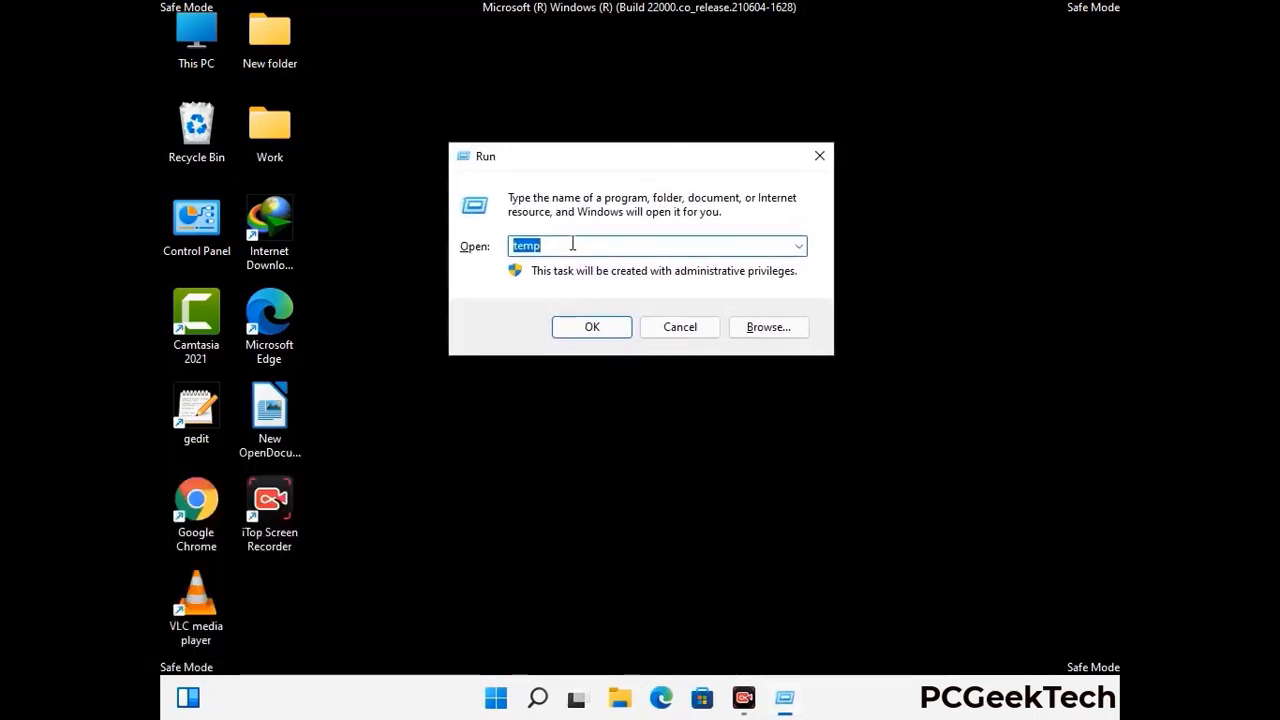
pyautogui.write('regedi')
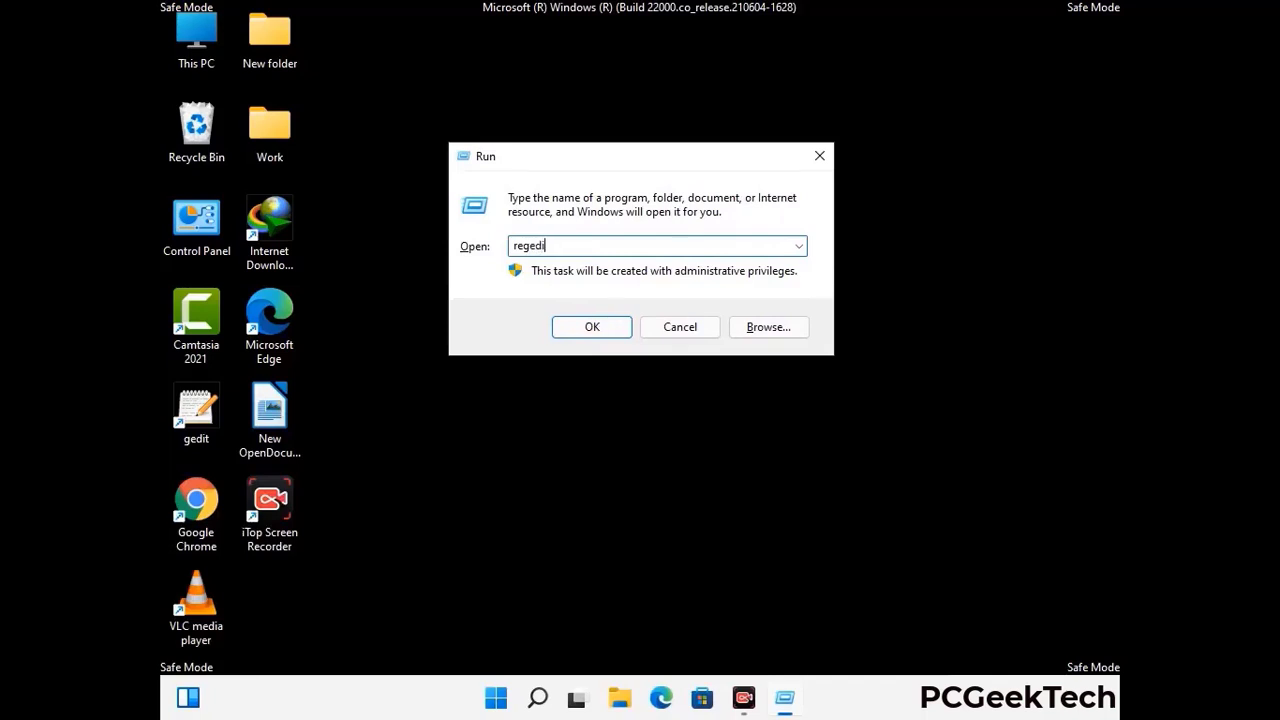
pyautogui.write('t')
pyautogui.press('Return')
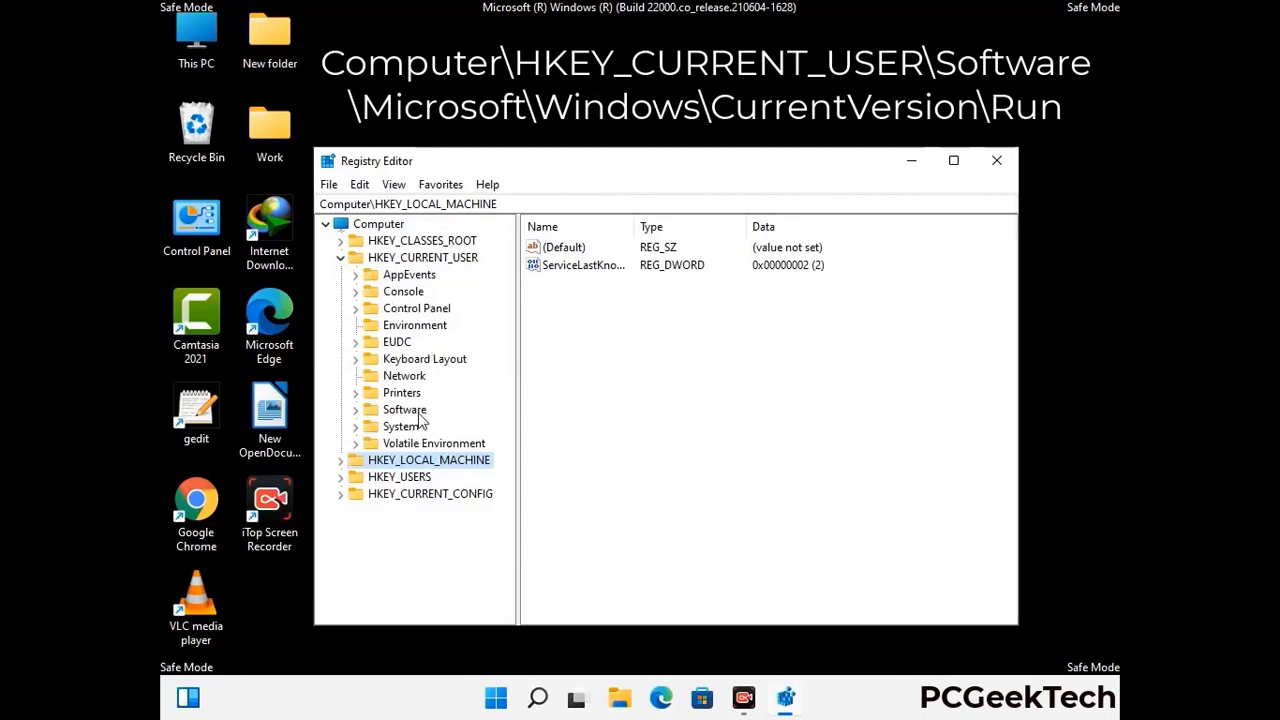
# Expand HKEY_CURRENT_USER > Software > Microsoft > Windows > CurrentVersion to reveal the Run subkey.
pyautogui.click(400, 412)
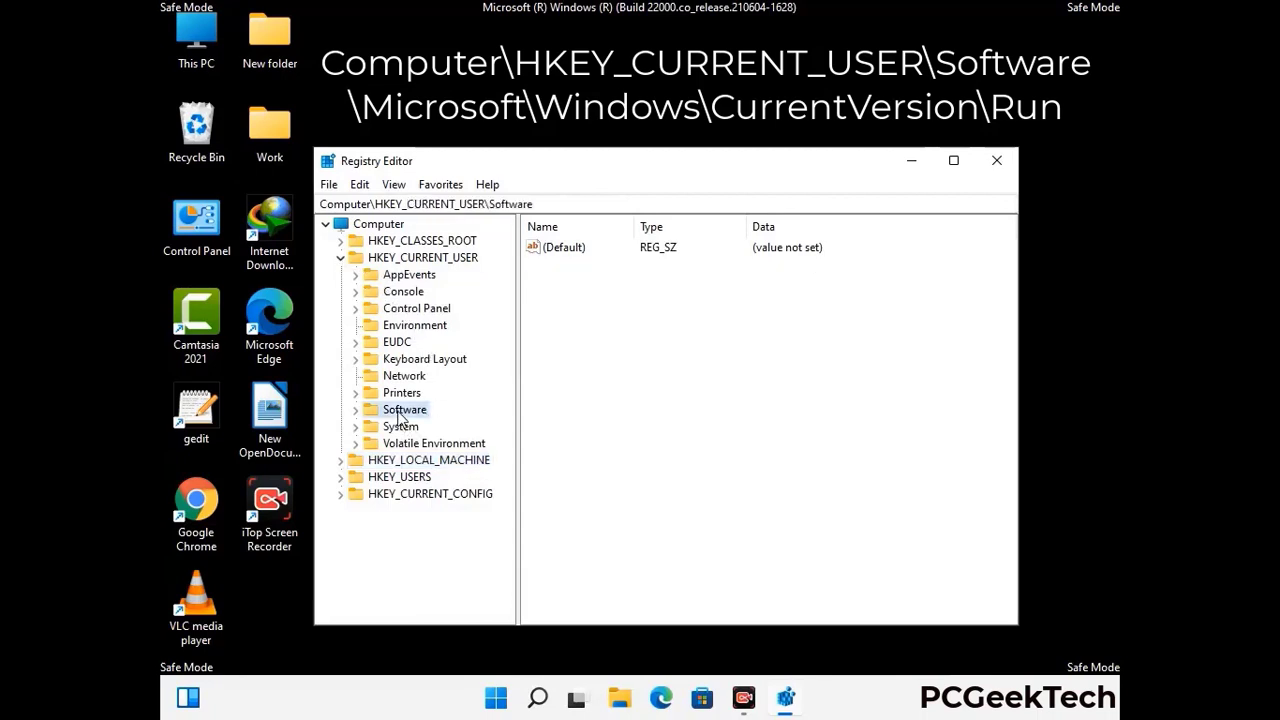
pyautogui.click(355, 411)
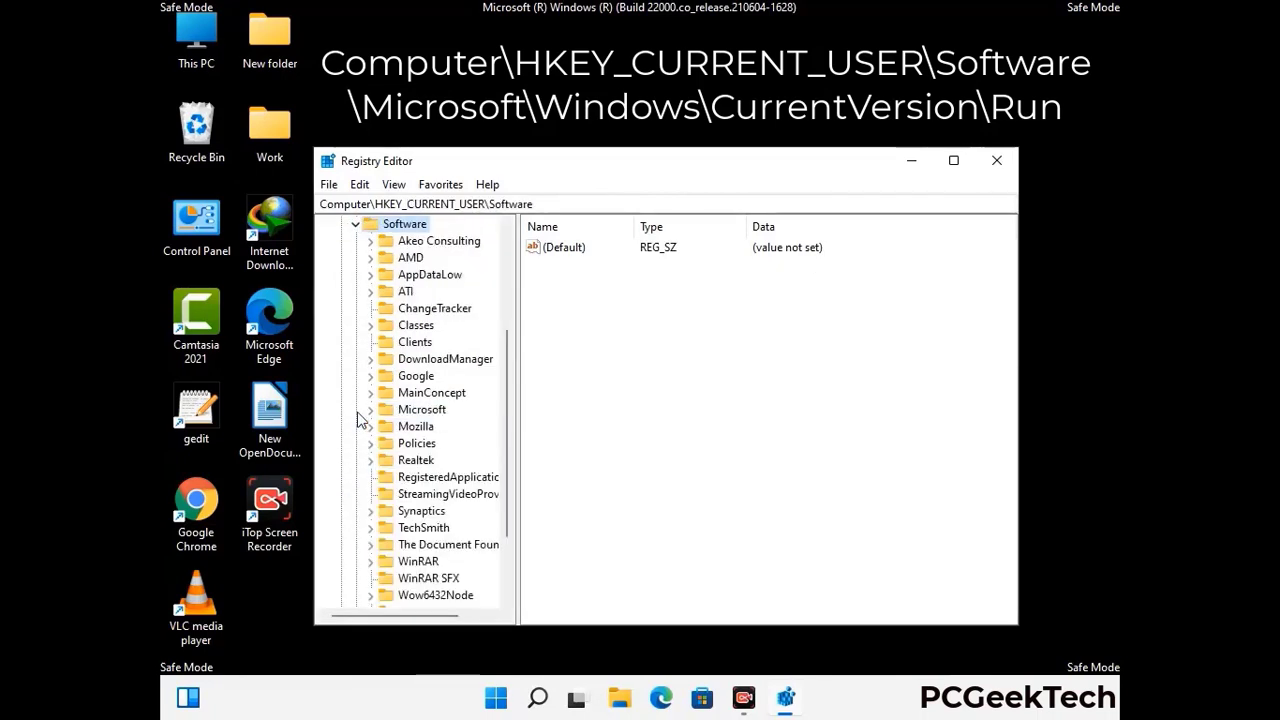
pyautogui.doubleClick(417, 410)
pyautogui.scroll(-2, 462, 437)
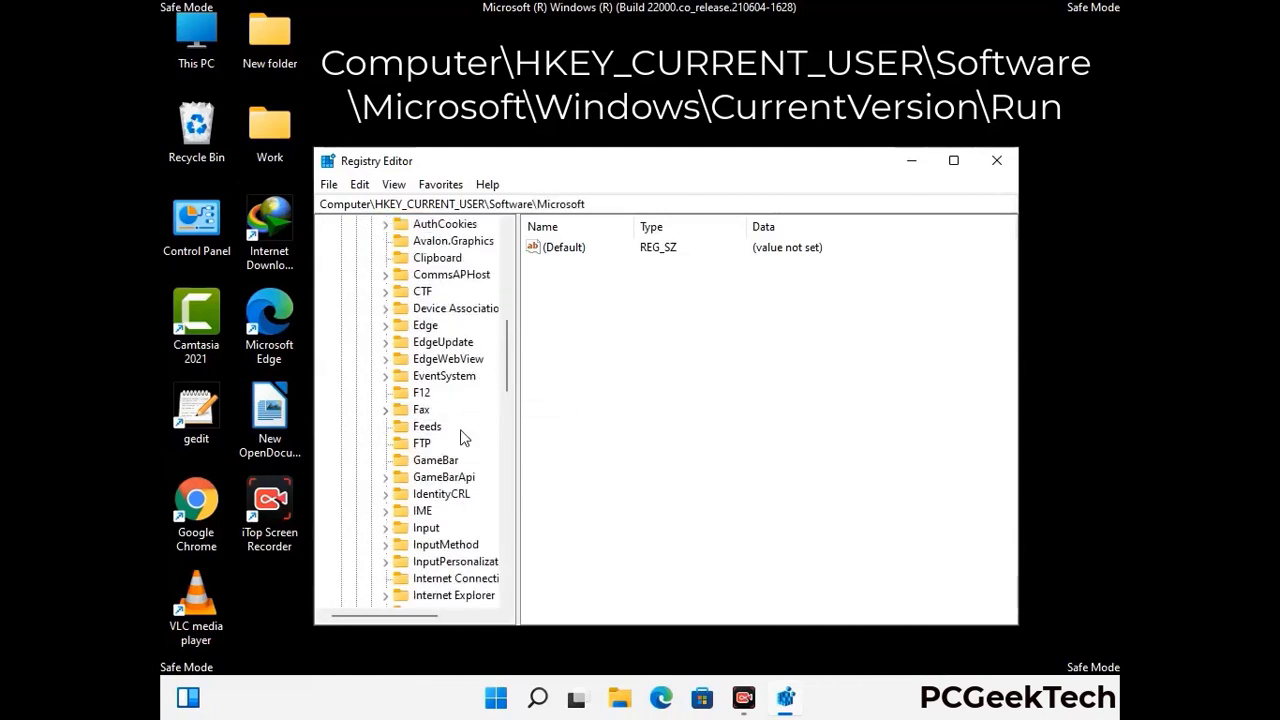
pyautogui.scroll(-2, 462, 437)
pyautogui.scroll(-1, 462, 437)
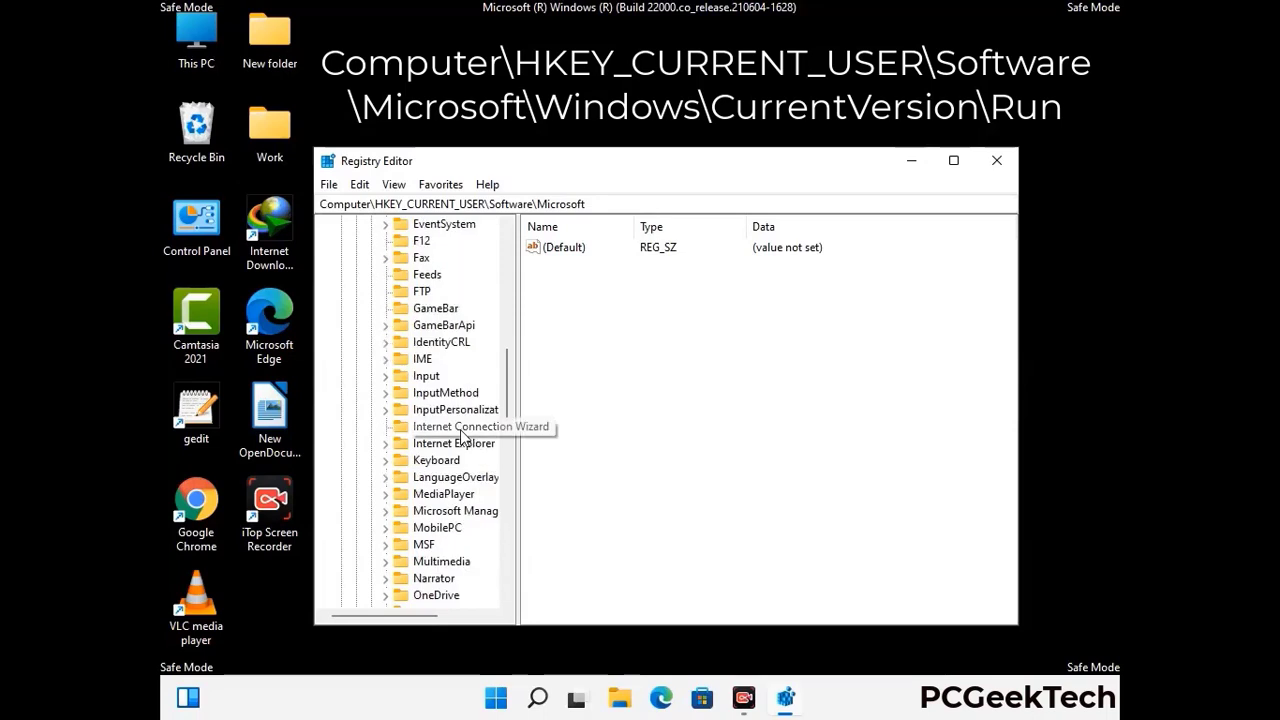
pyautogui.scroll(-2, 462, 437)
pyautogui.scroll(-7, 462, 437)
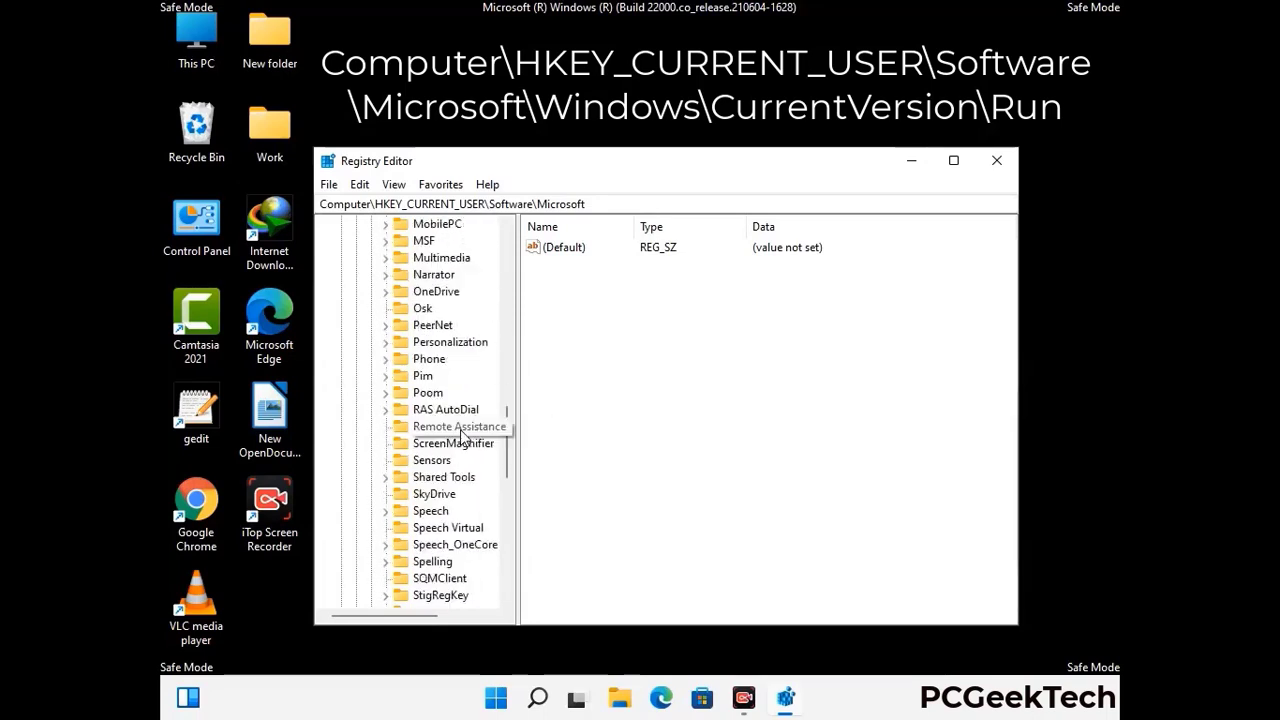
pyautogui.scroll(-2, 462, 437)
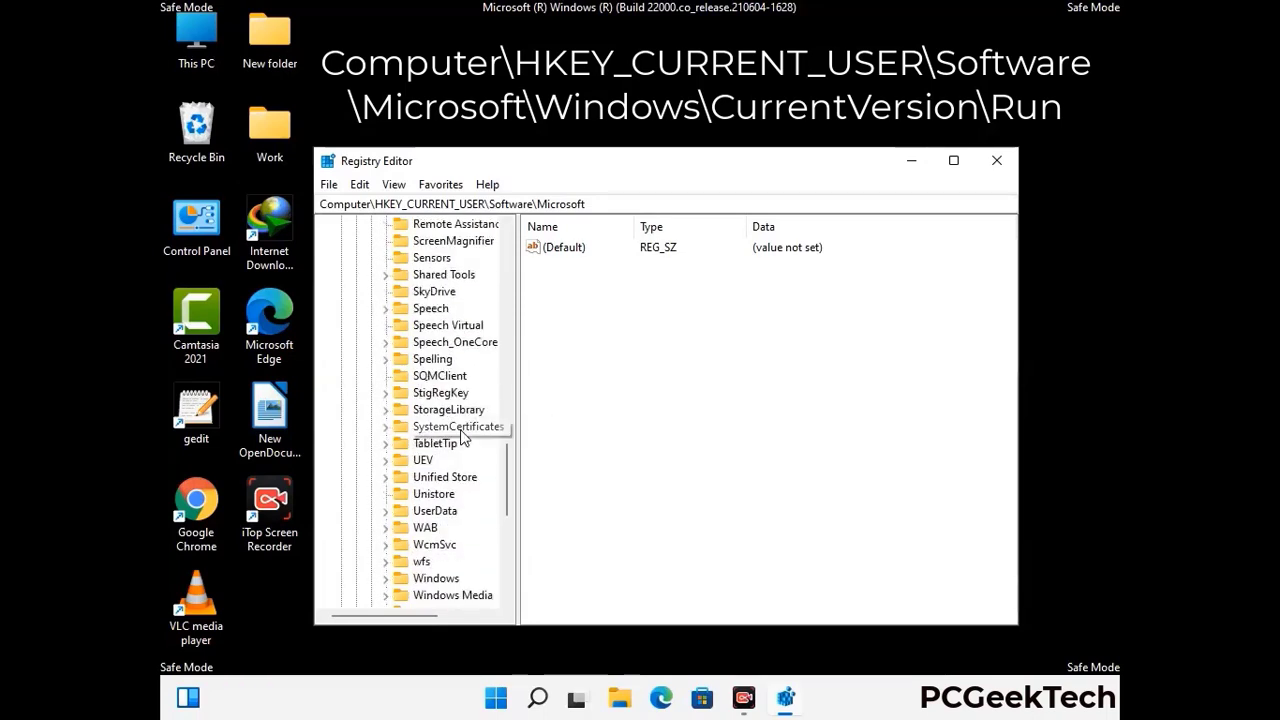
pyautogui.scroll(-1, 462, 437)
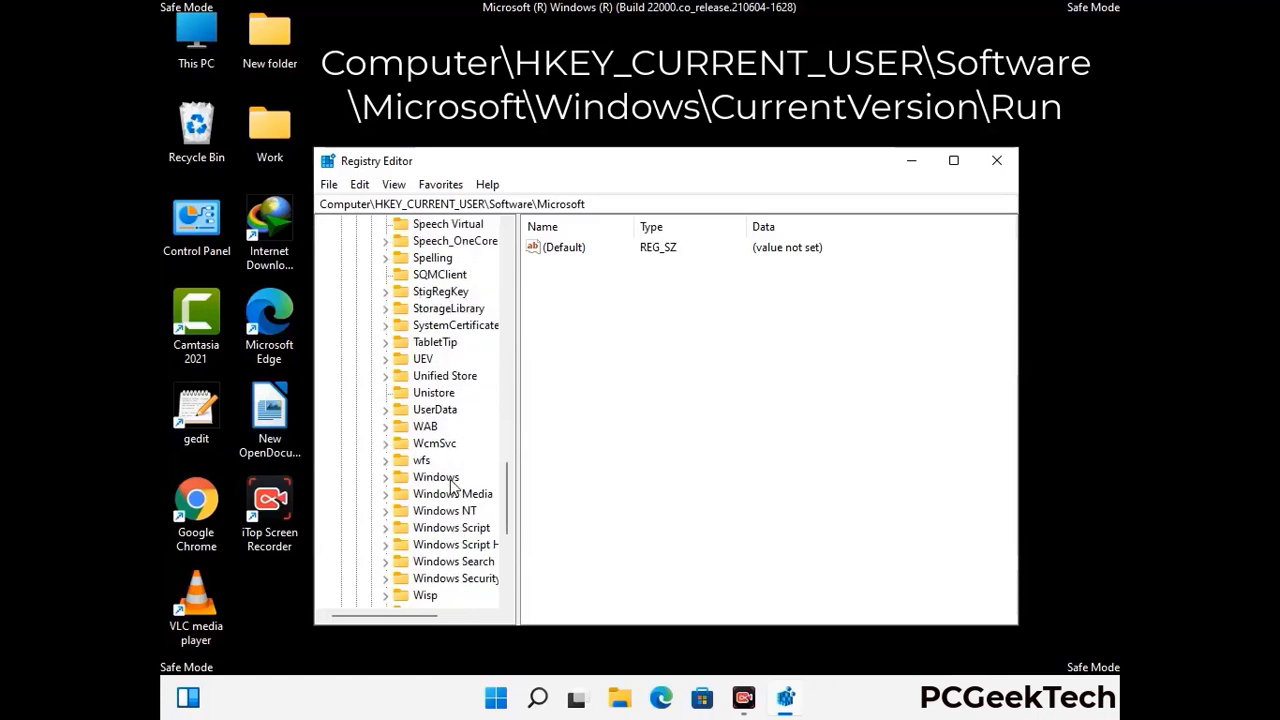
pyautogui.doubleClick(450, 477)
pyautogui.doubleClick(464, 461)
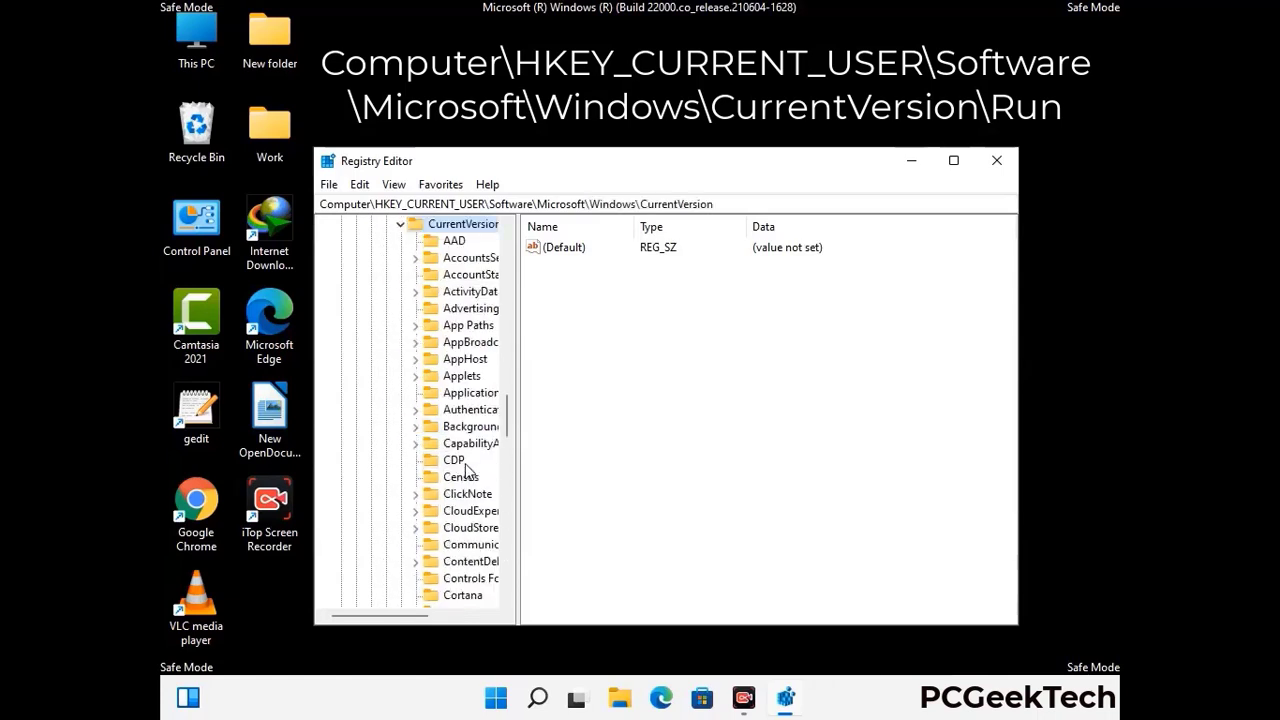
pyautogui.scroll(-5, 458, 440)
pyautogui.scroll(-3, 457, 437)
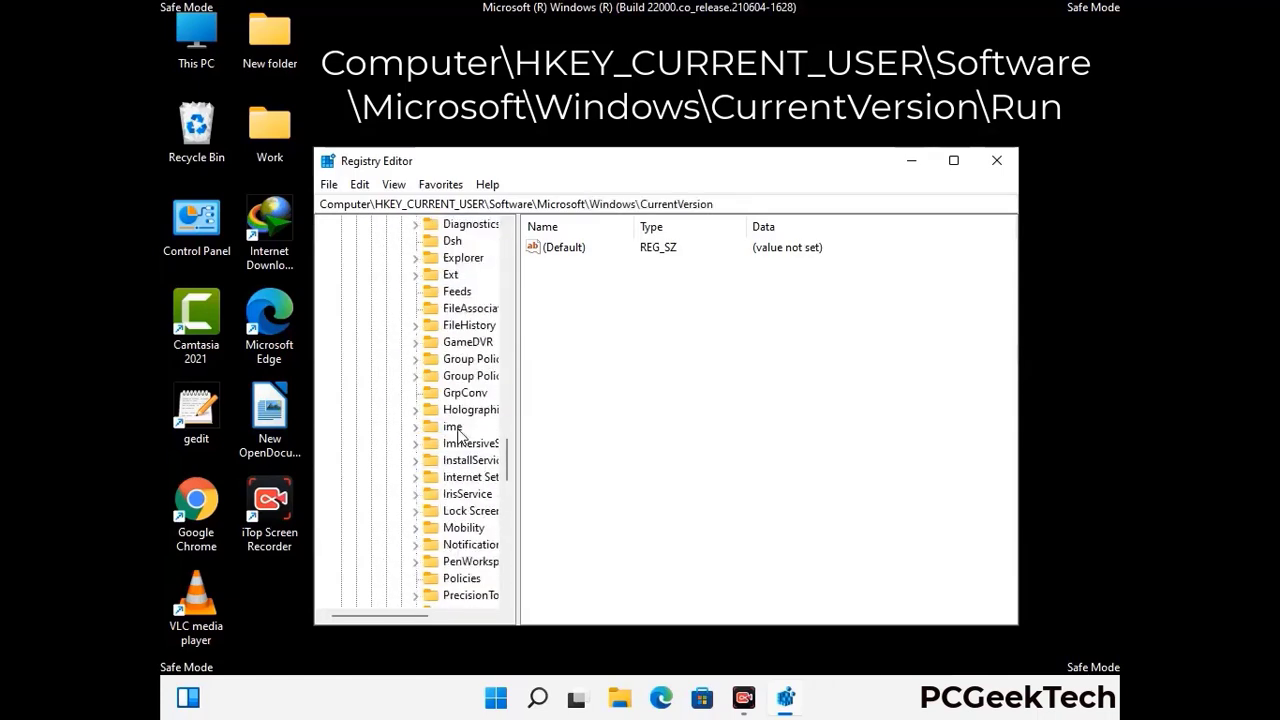
pyautogui.scroll(-4, 458, 437)
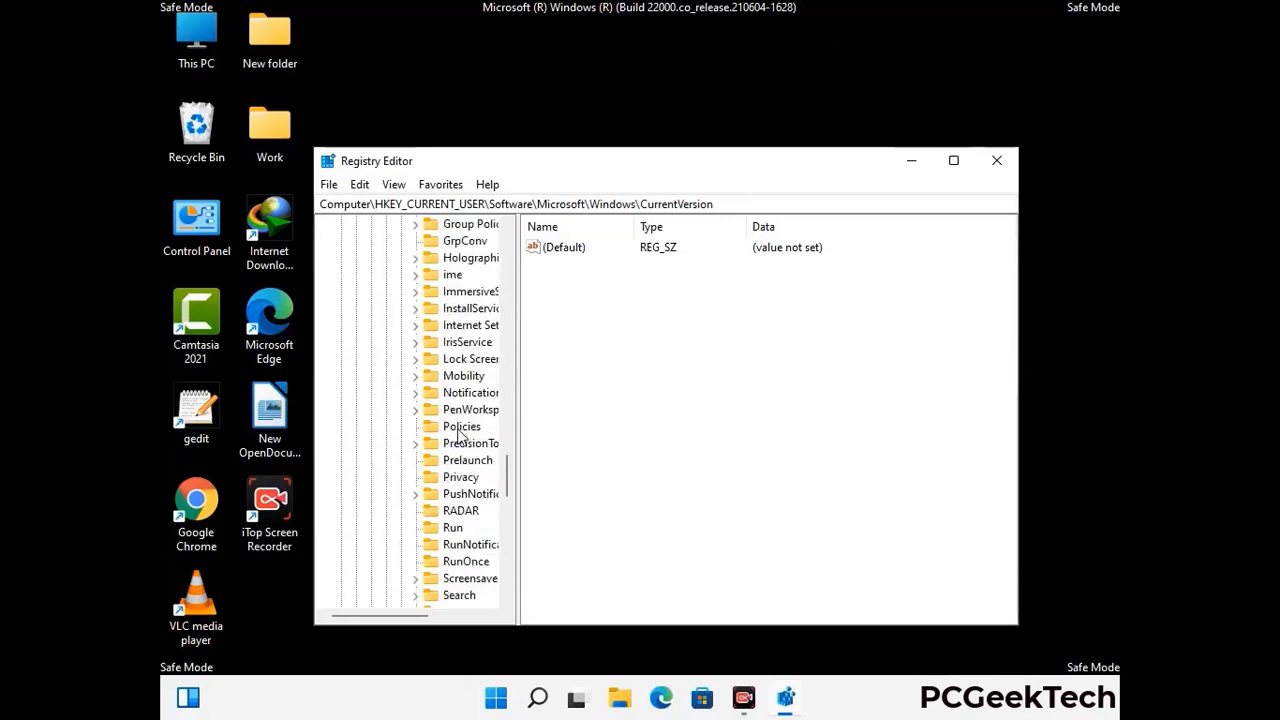
# Delete the ScreenRec value from the Run key, leaving (Default), IDMan, MicrosoftEdge and OneDrive.
pyautogui.click(453, 477)
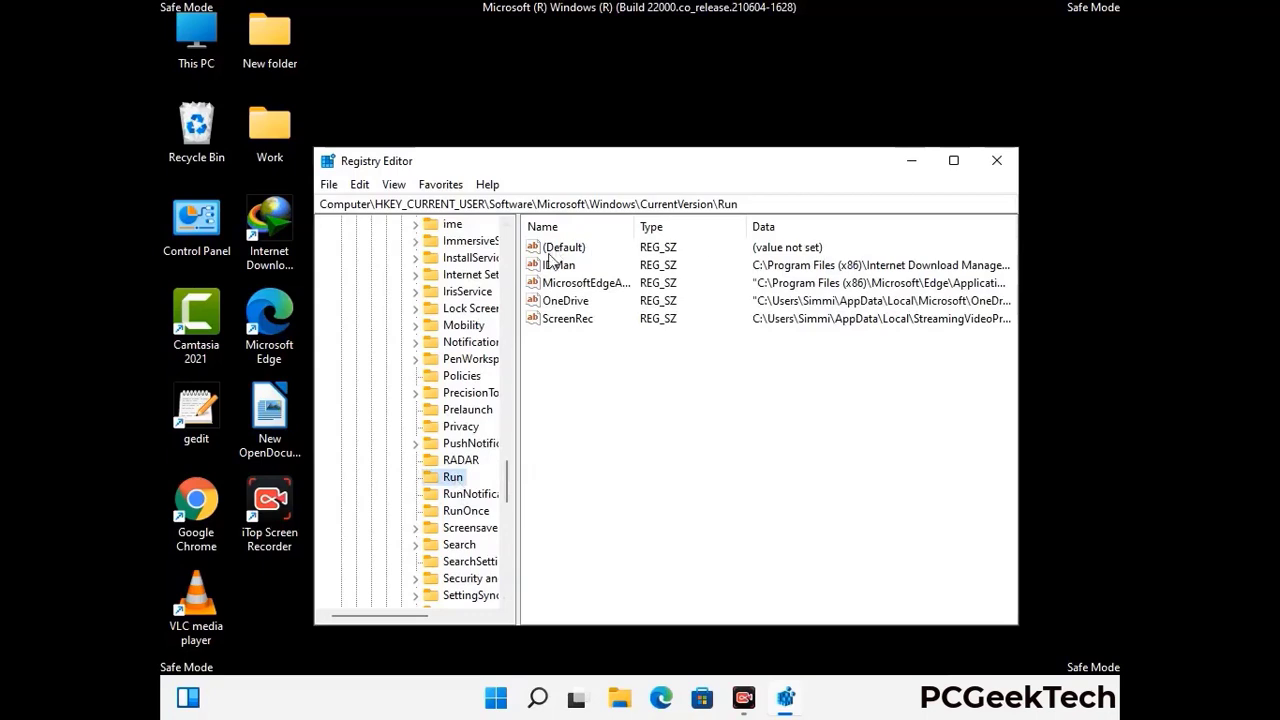
pyautogui.click(566, 325)
pyautogui.click(650, 328)
pyautogui.click(577, 322)
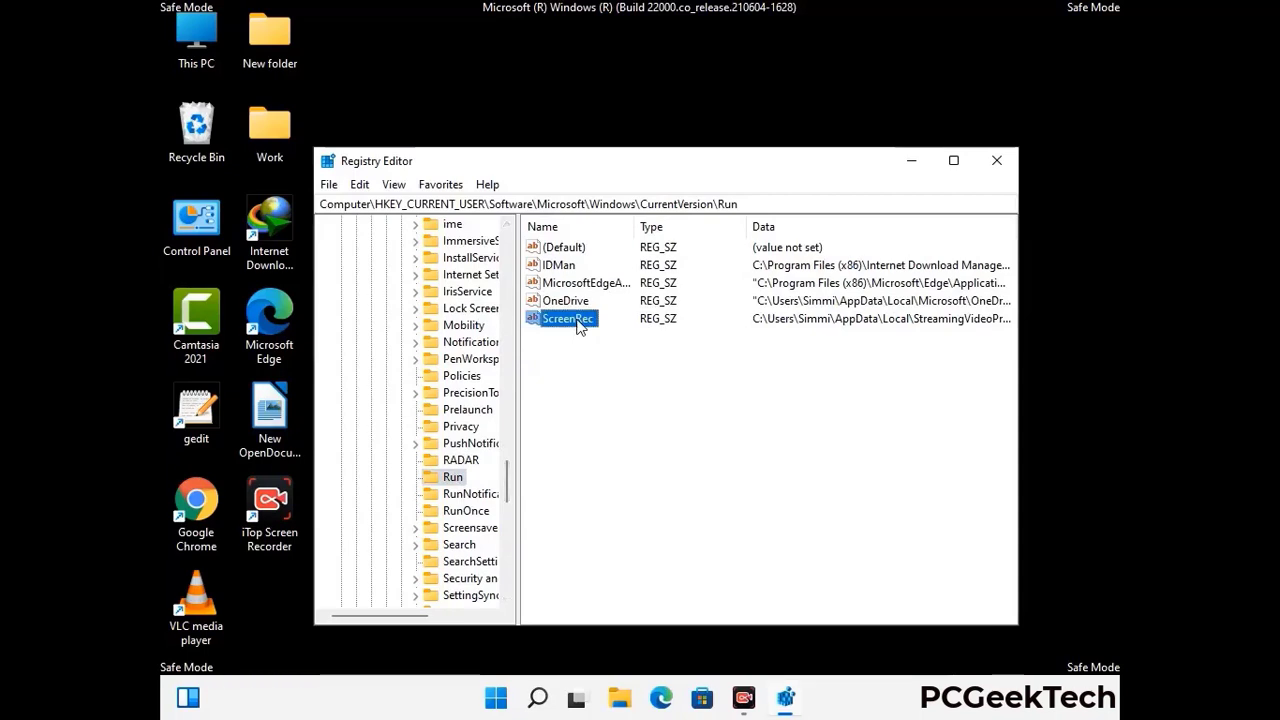
pyautogui.rightClick(579, 326)
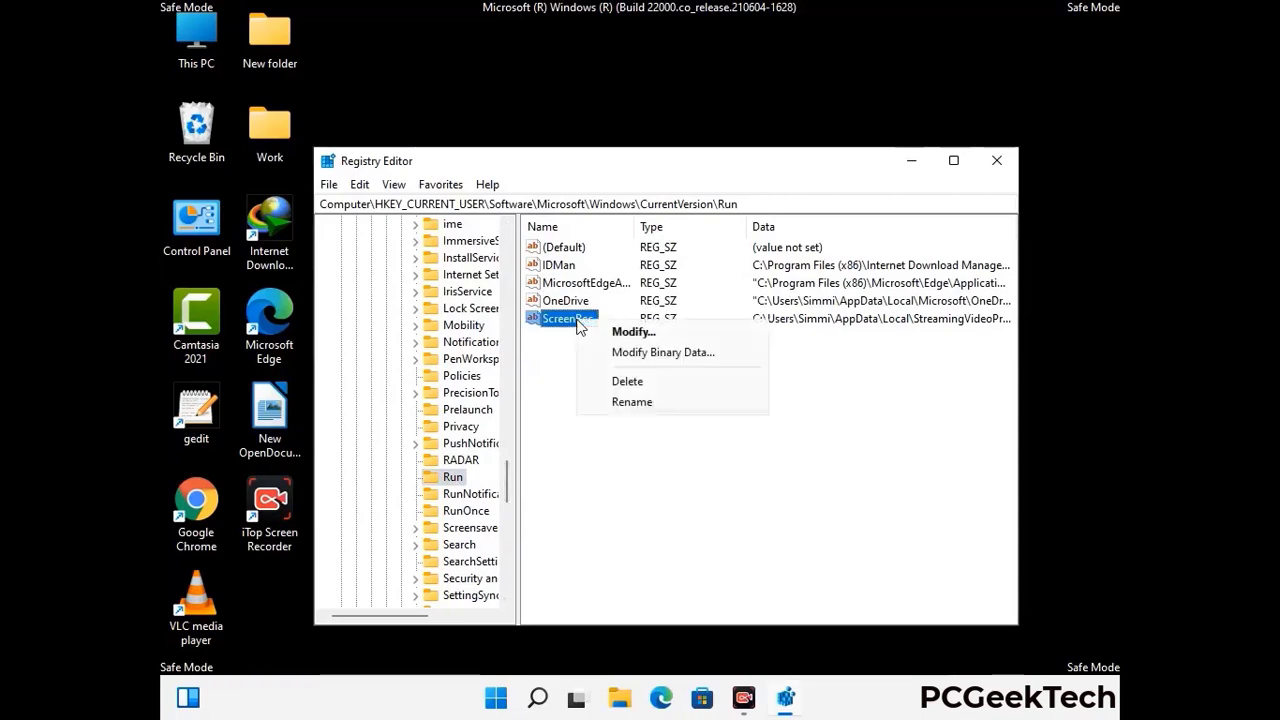
pyautogui.click(614, 380)
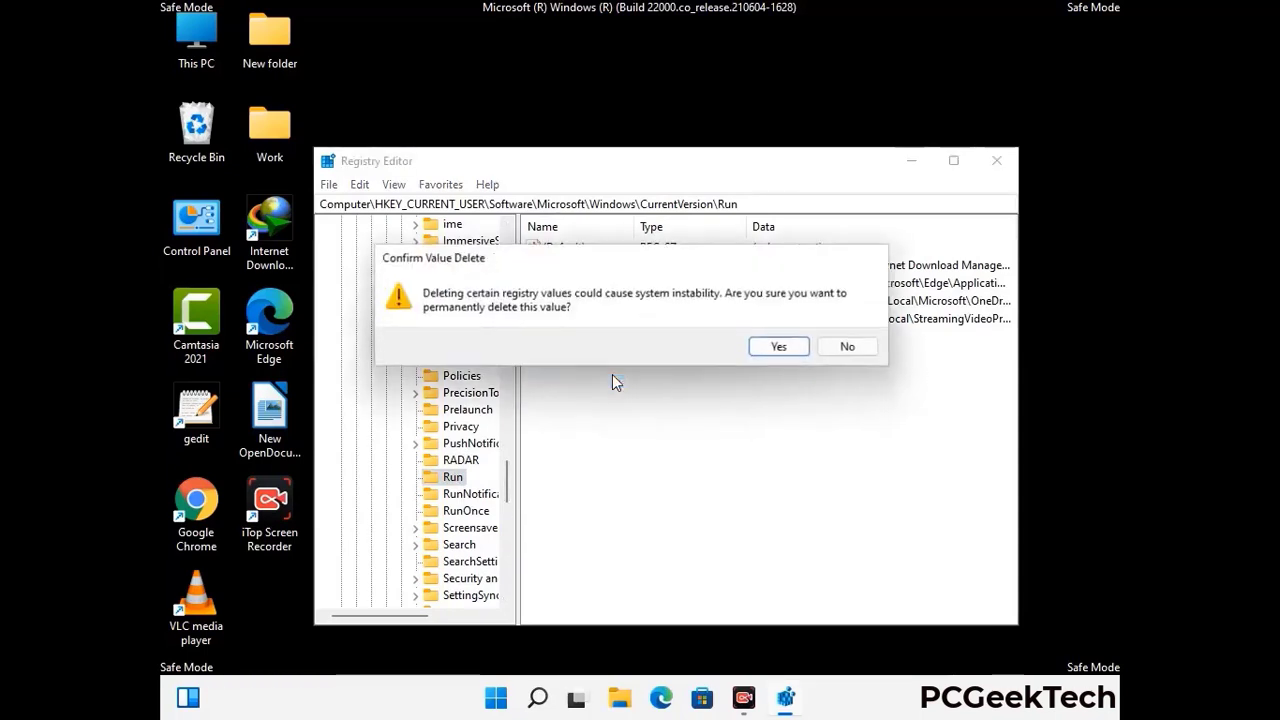
pyautogui.click(781, 347)
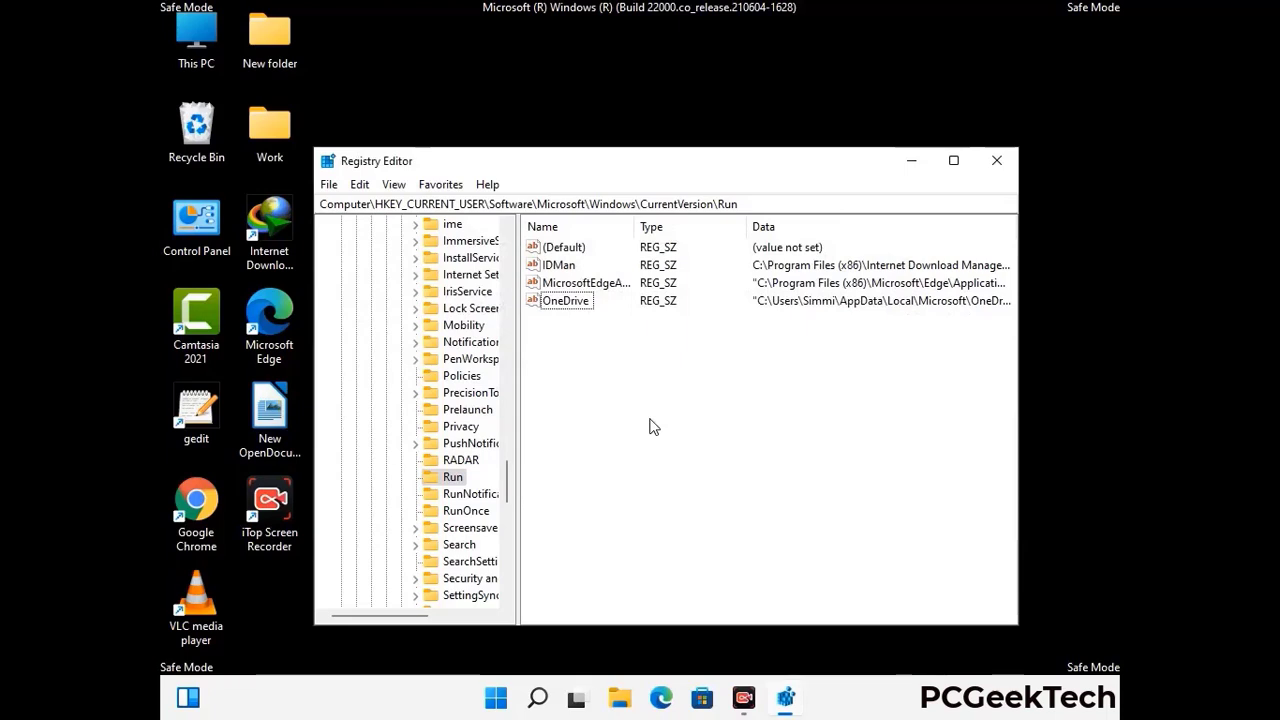
# Search the registry for 'Virus Nam', cancel the search, and close Registry Editor.
pyautogui.hotkey('ctrl', 'f')
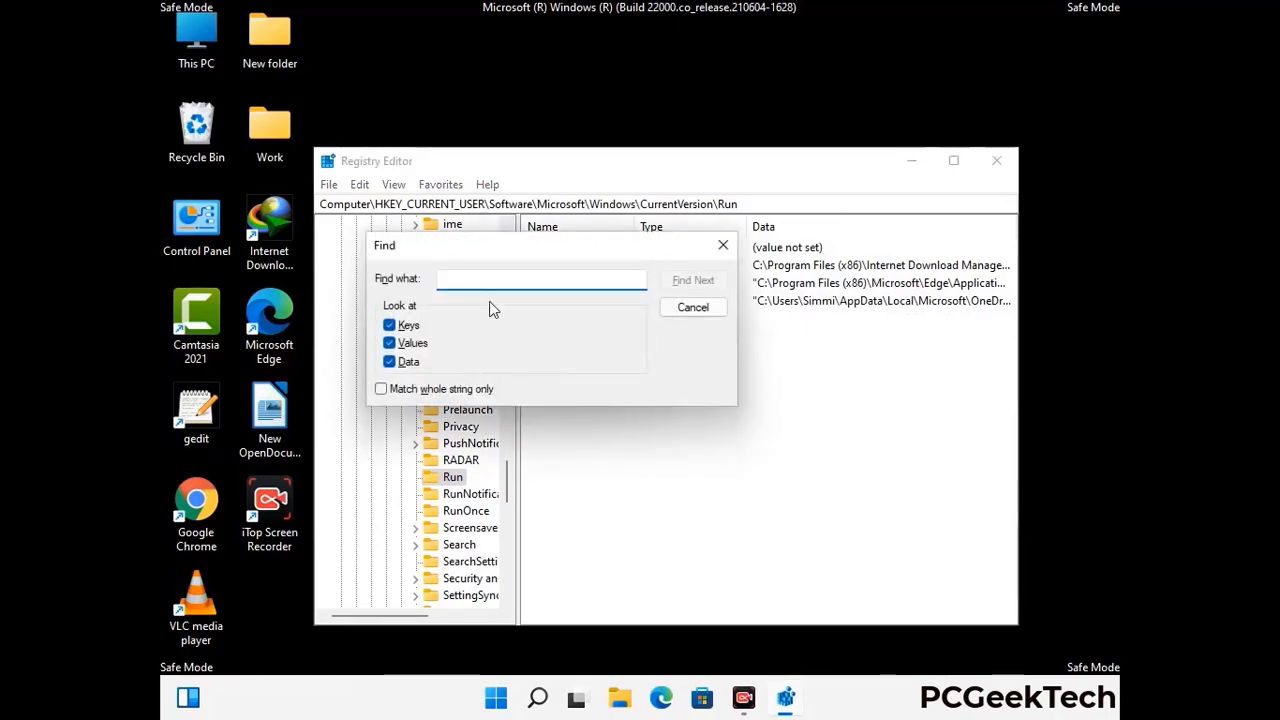
pyautogui.write('Virus Name')
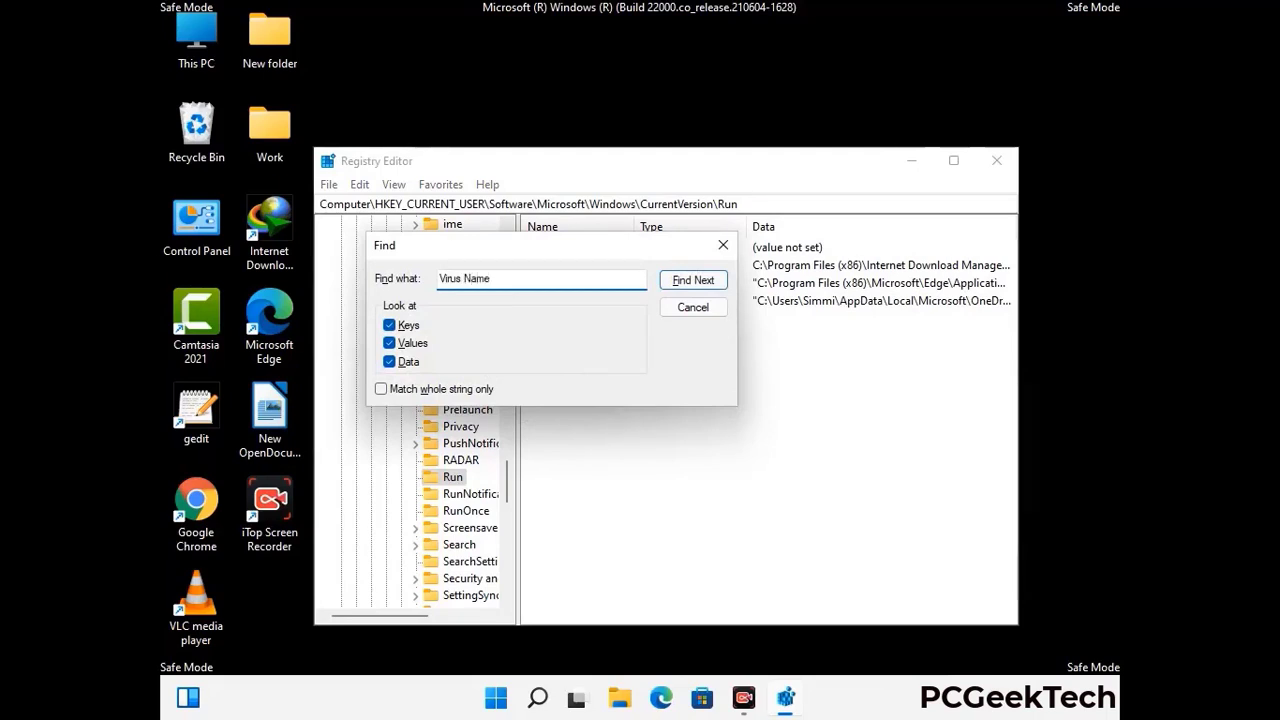
pyautogui.click(678, 283)
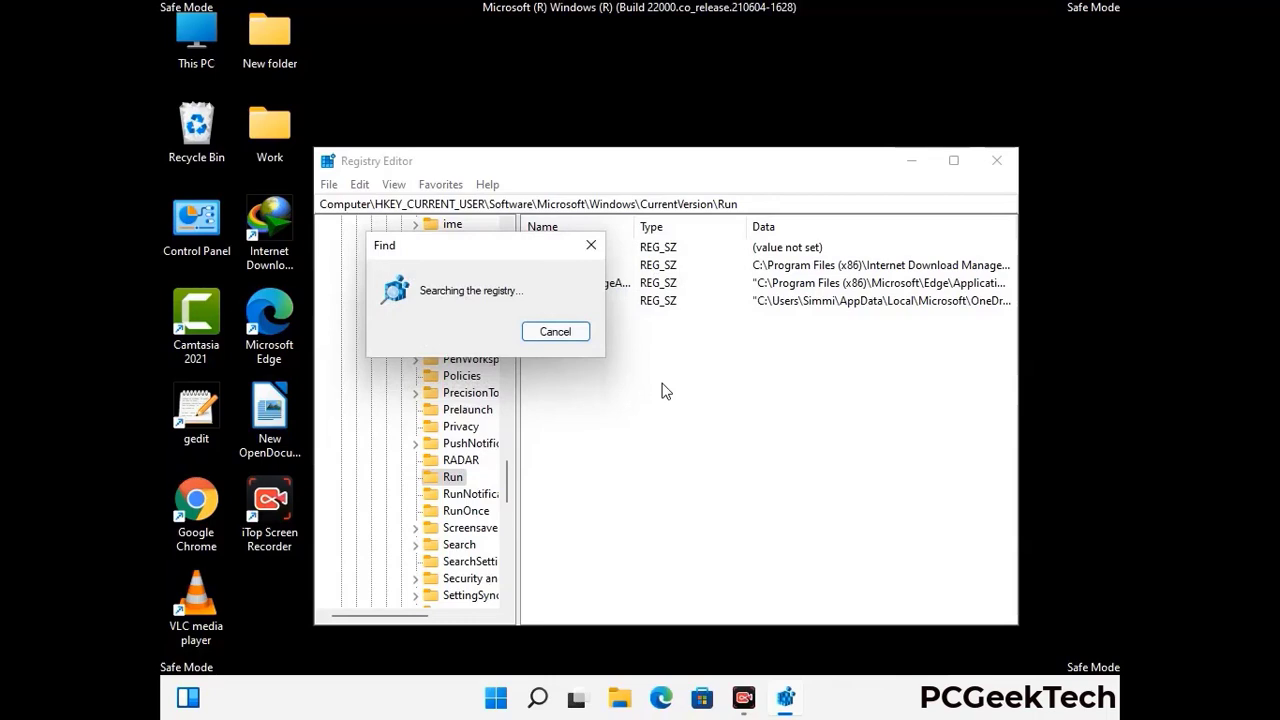
pyautogui.click(598, 249)
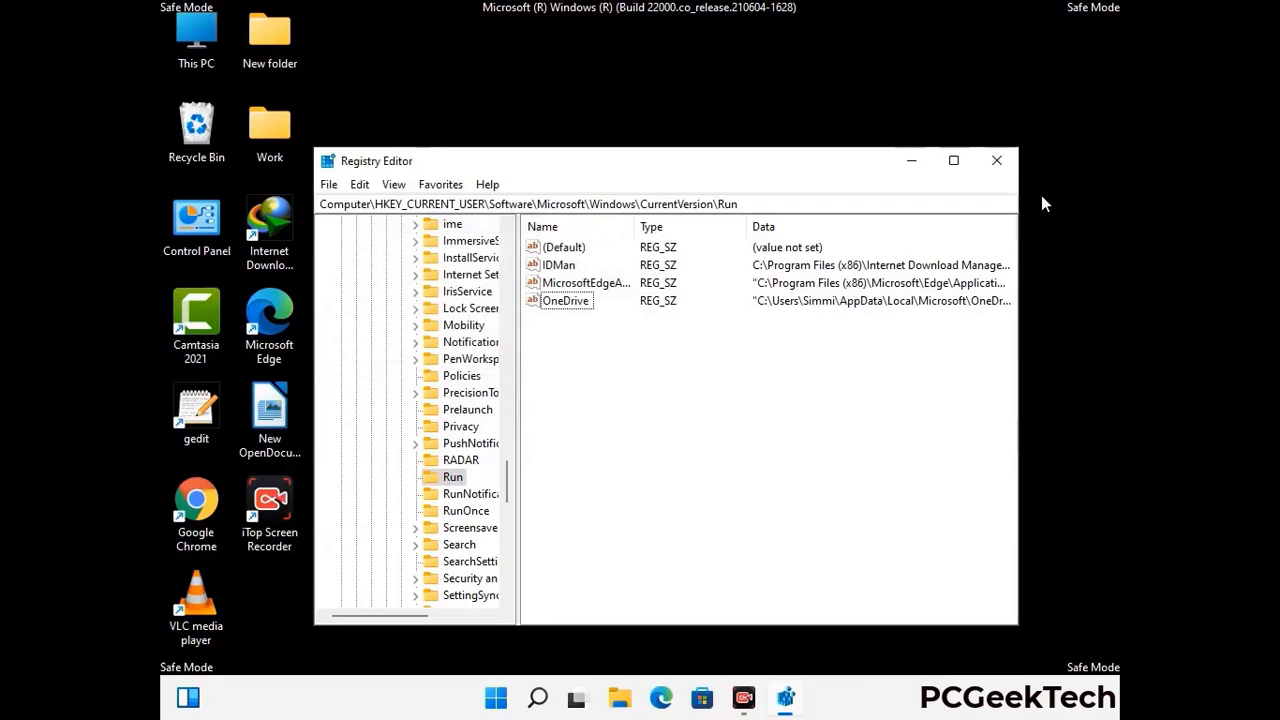
pyautogui.click(997, 162)
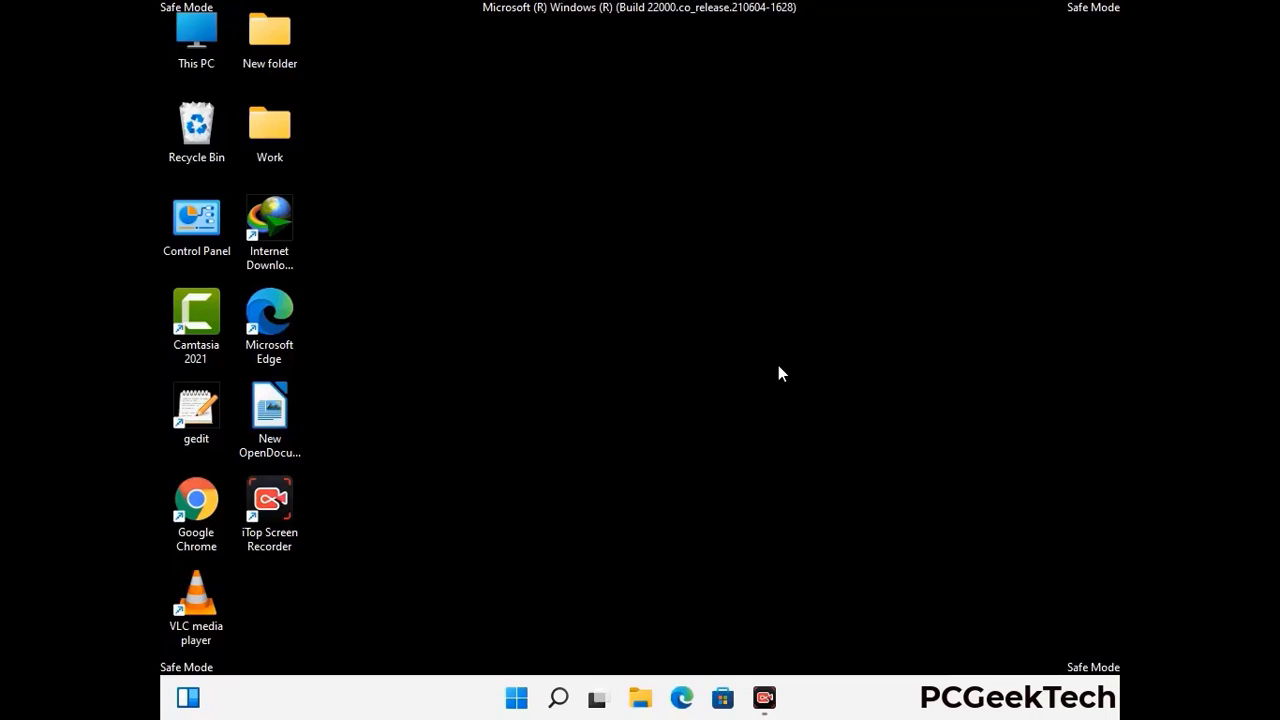
# Launch msconfig and clear the Safe boot checkbox on the Boot tab.
pyautogui.press('super+r')
pyautogui.moveTo(371, 466); pyautogui.dragTo(657, 200)
pyautogui.write('ms')
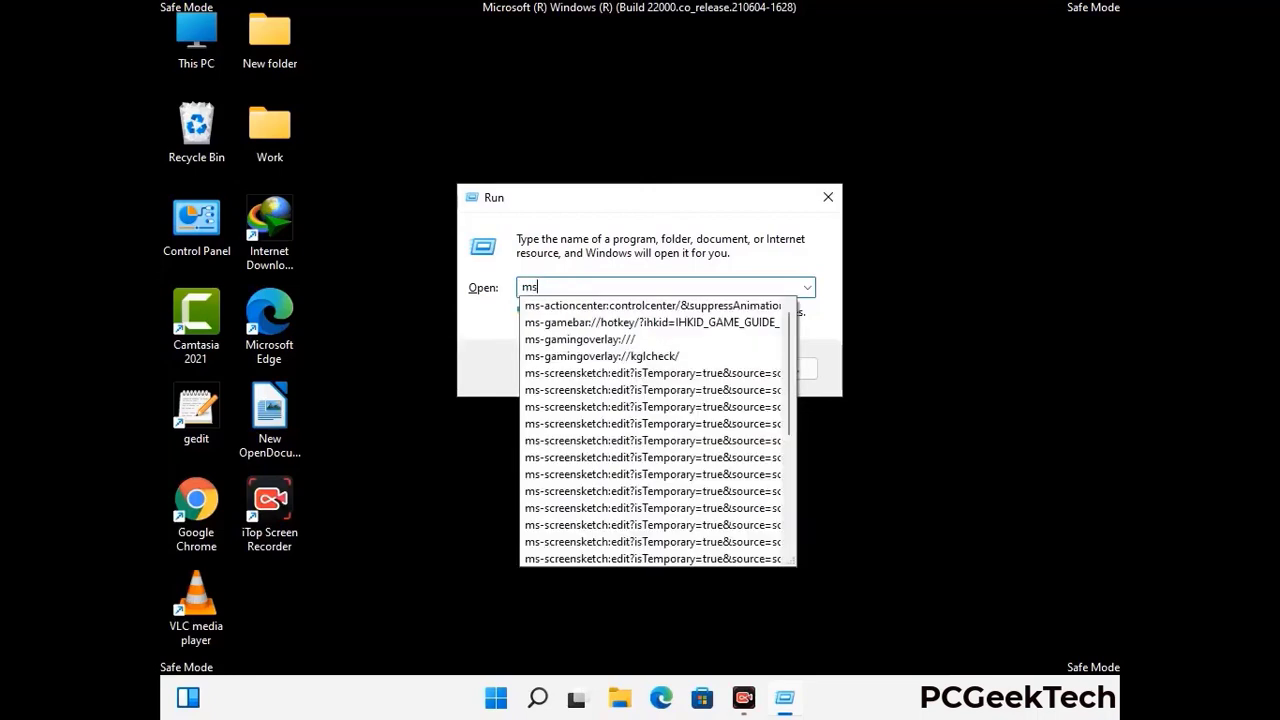
pyautogui.write('config')
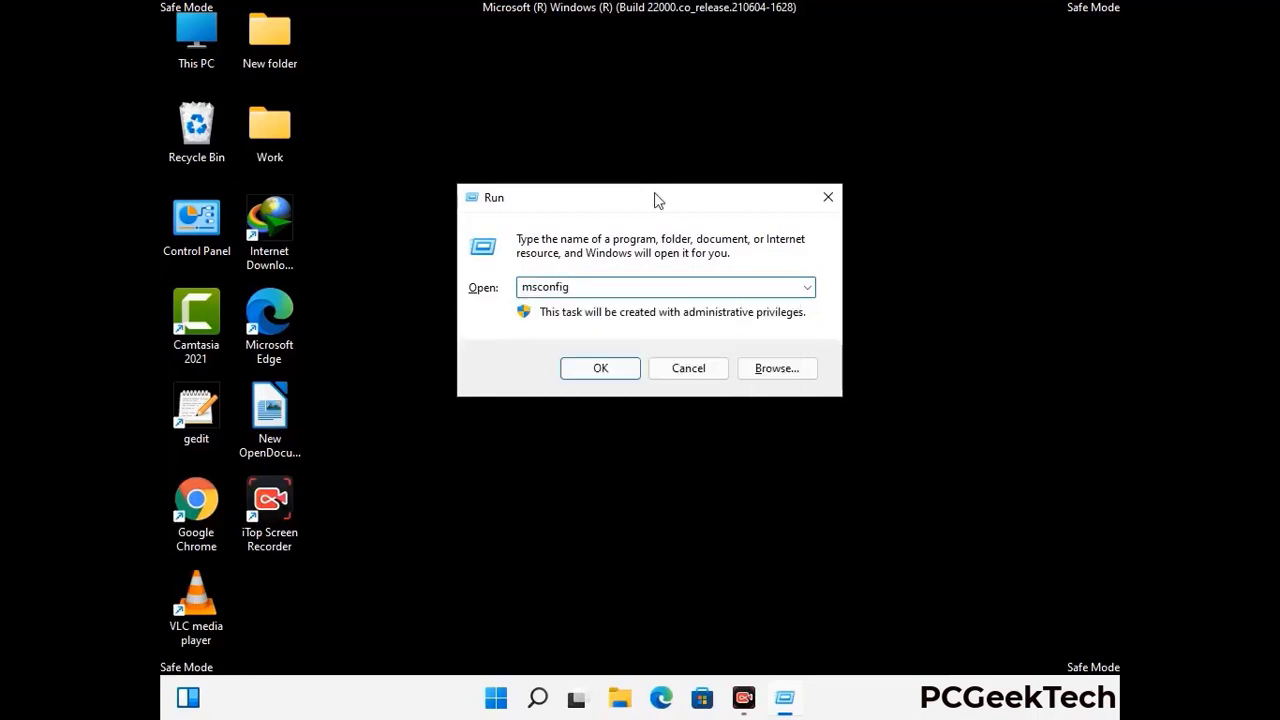
pyautogui.click(591, 366)
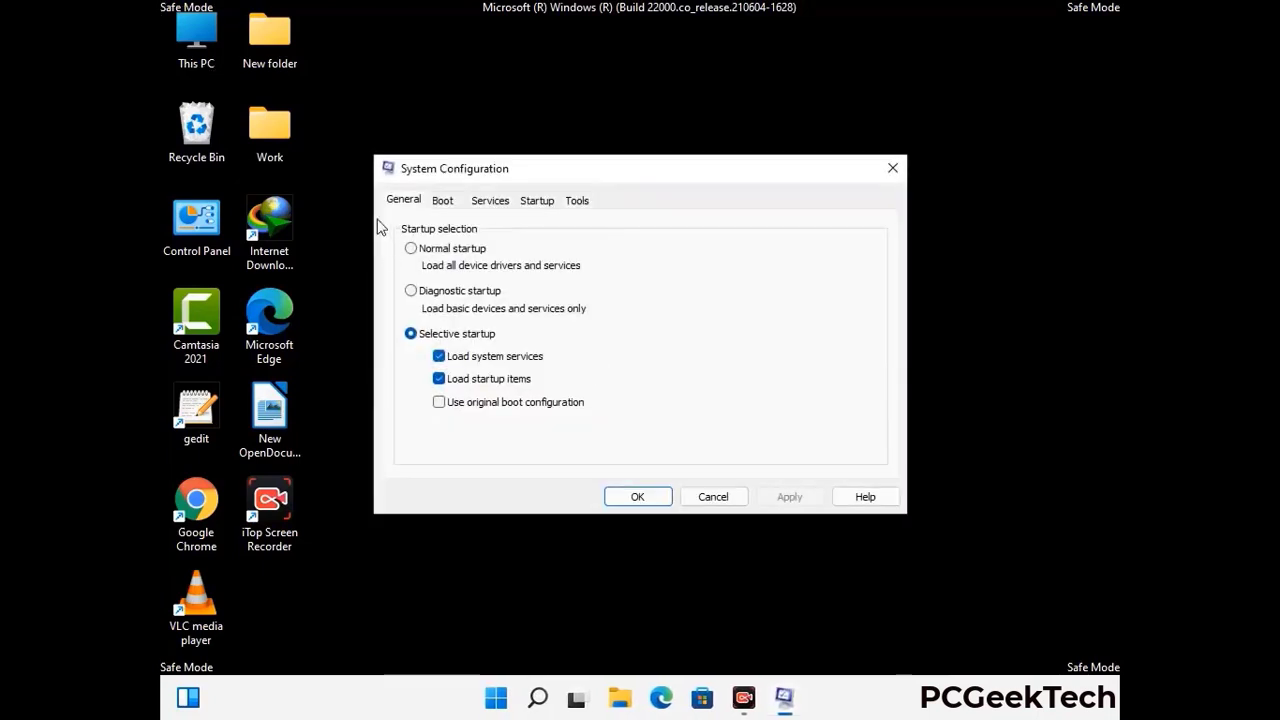
pyautogui.click(442, 201)
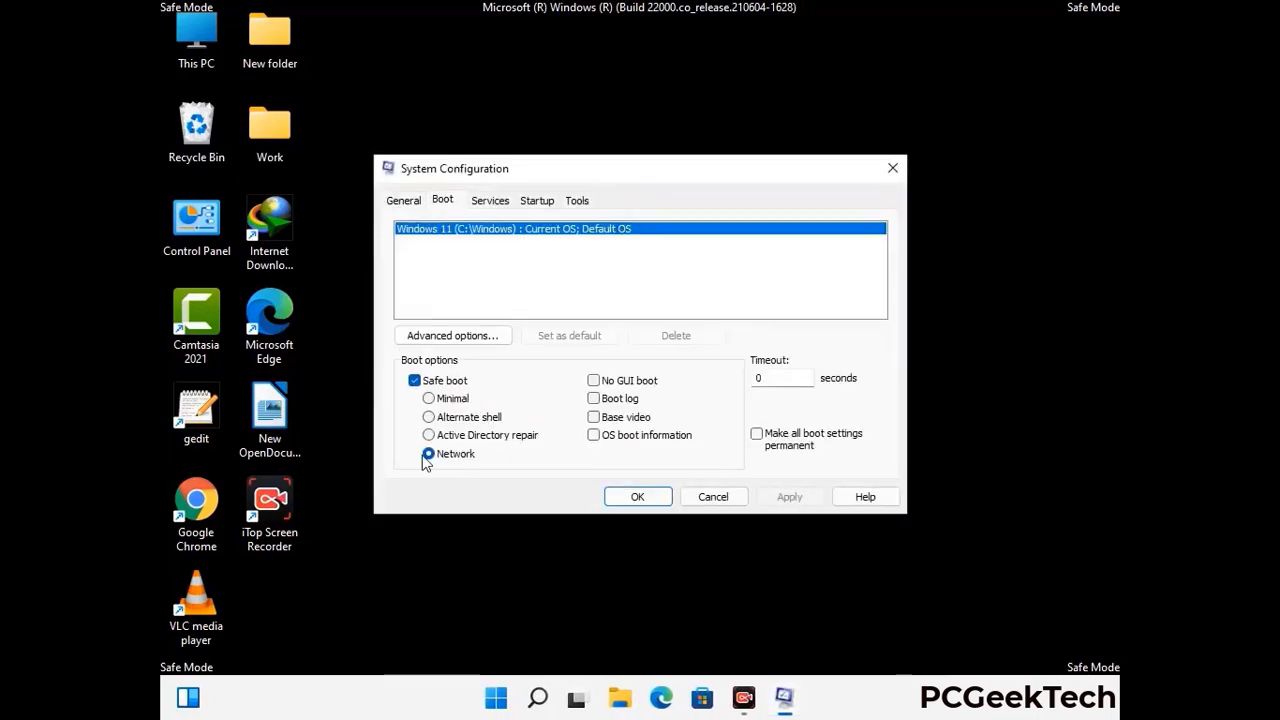
pyautogui.click(414, 381)
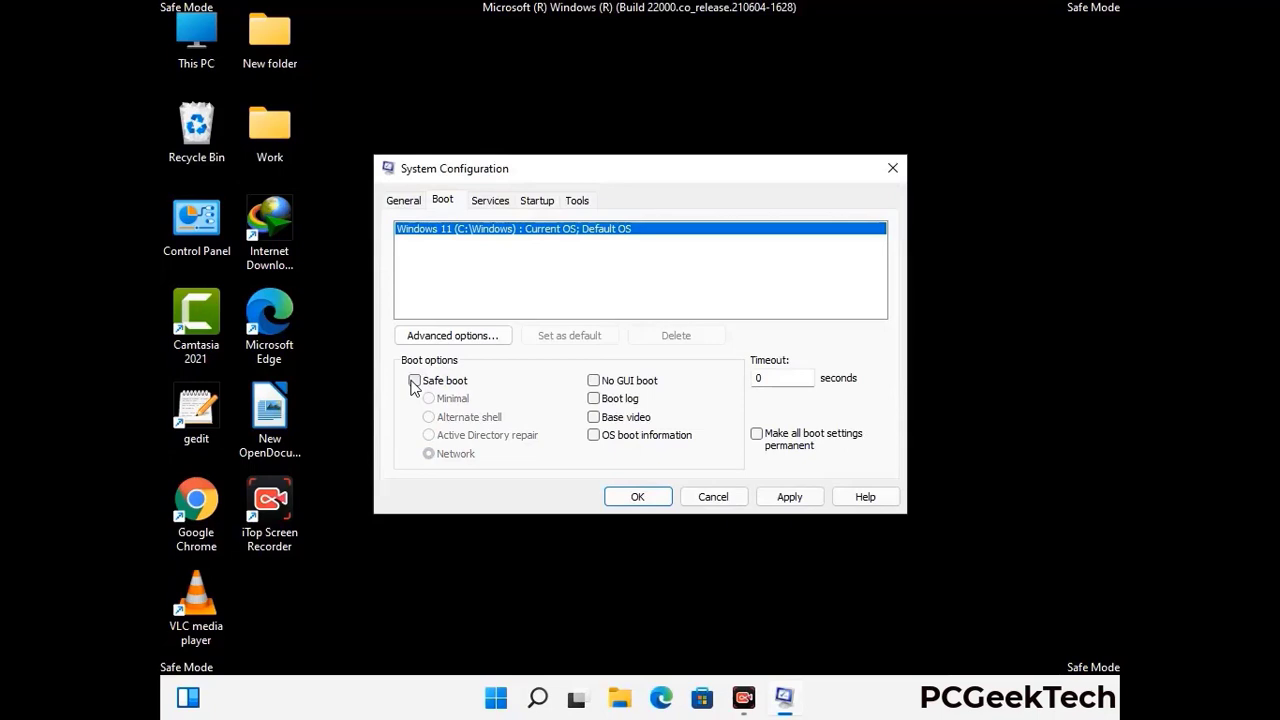